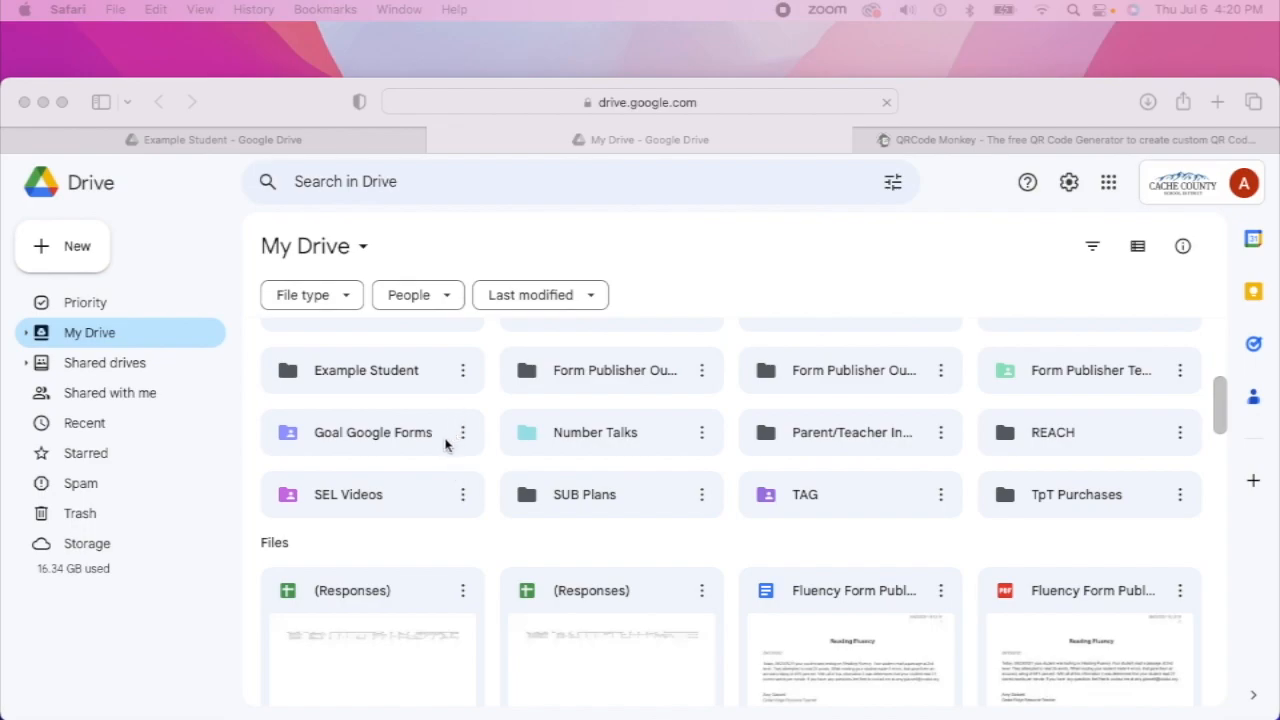
Open the Goal Google Forms folder and browse its forms, from Reading Graphs to Writing Organization
click(440, 440)
double_click(440, 440)
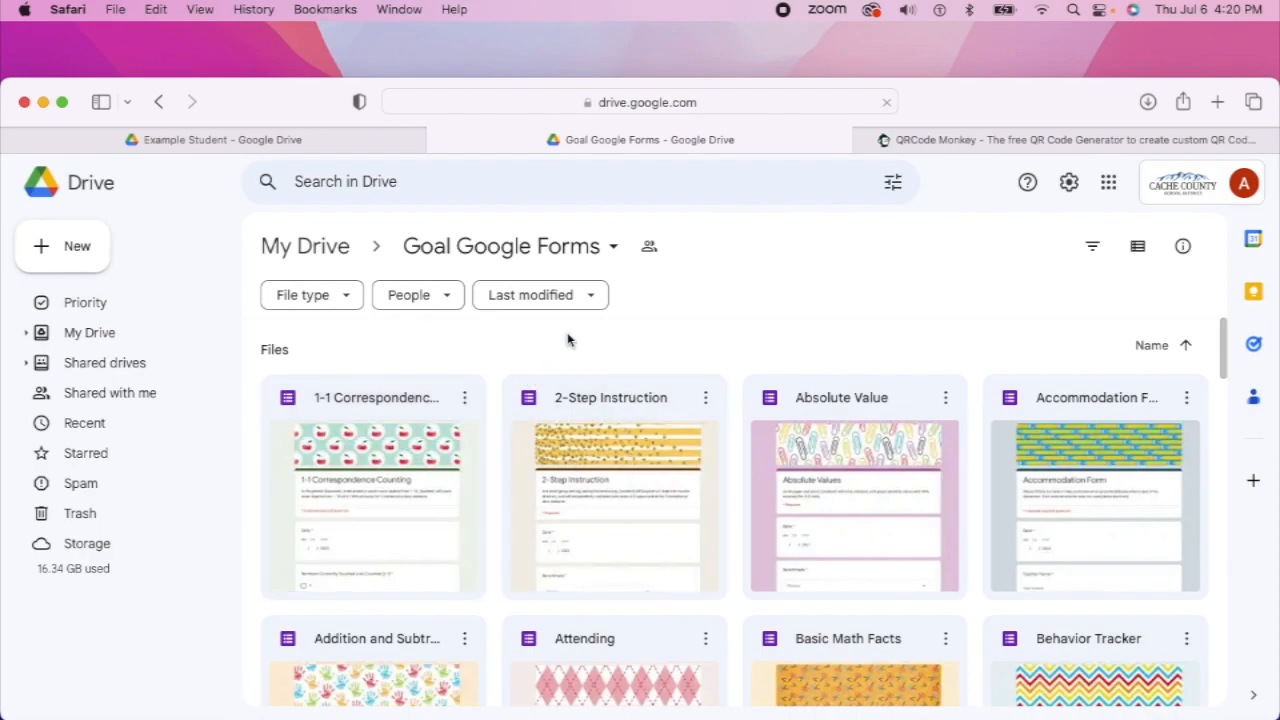
scroll(567, 340, down, 1)
scroll(638, 450, down, 3)
scroll(635, 453, down, 3)
scroll(636, 453, down, 3)
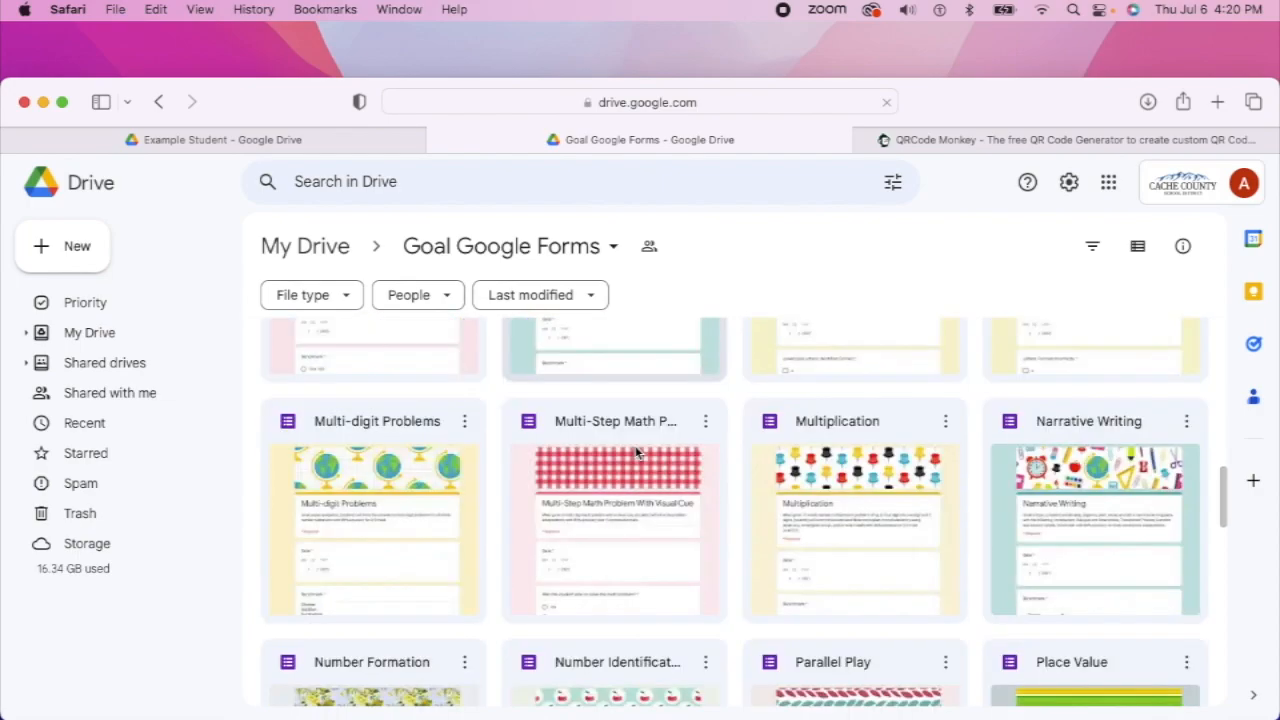
scroll(636, 453, down, 1)
scroll(636, 453, down, 5)
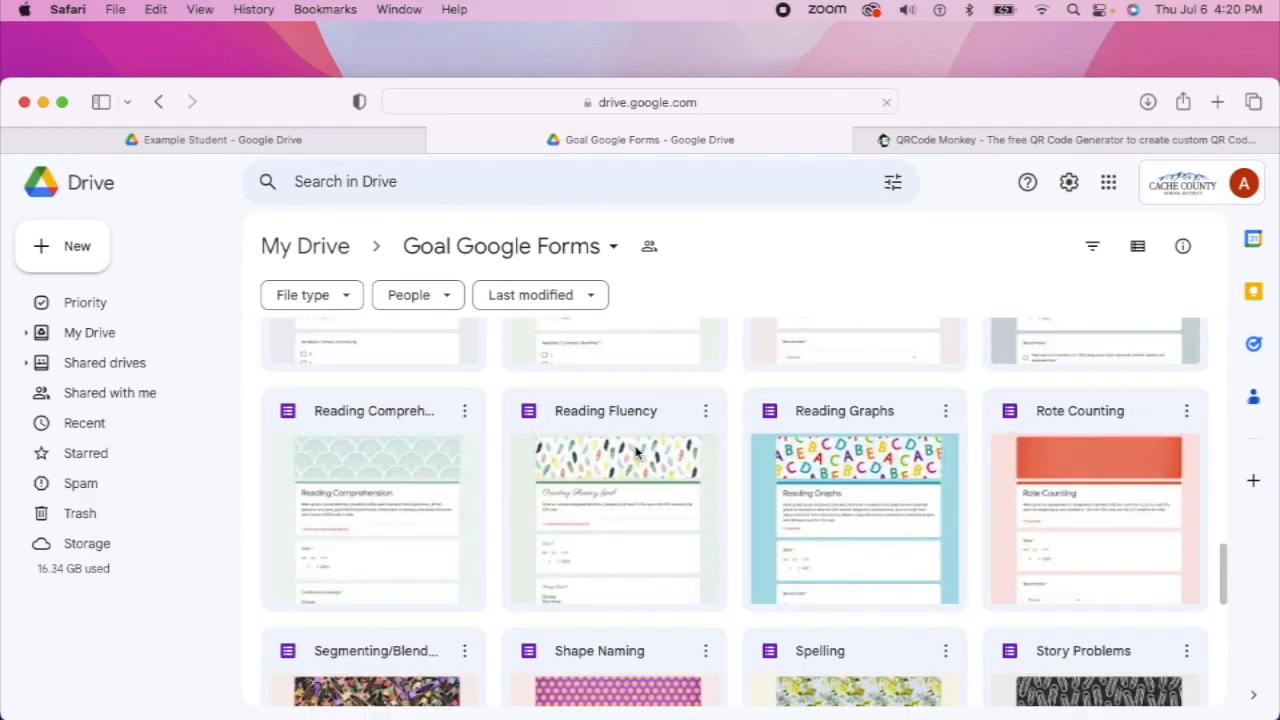
scroll(636, 453, down, 3)
scroll(635, 453, down, 3)
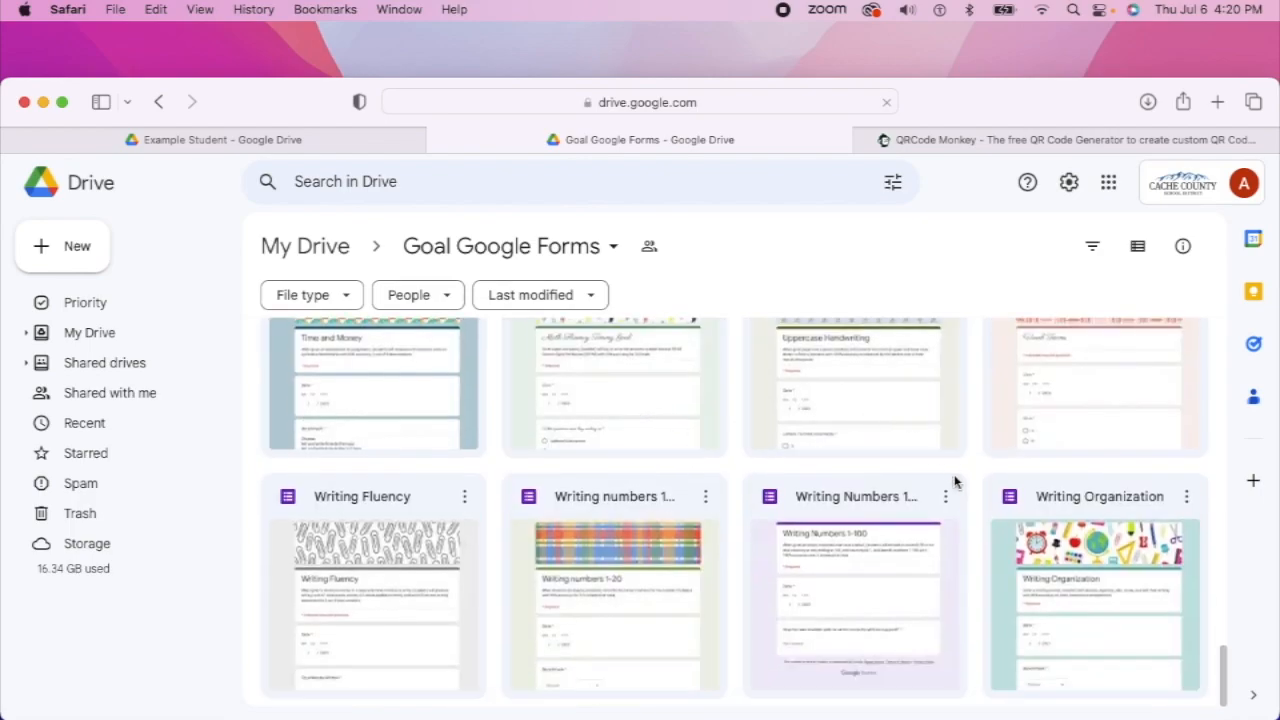
scroll(946, 478, up, 6)
scroll(947, 485, up, 3)
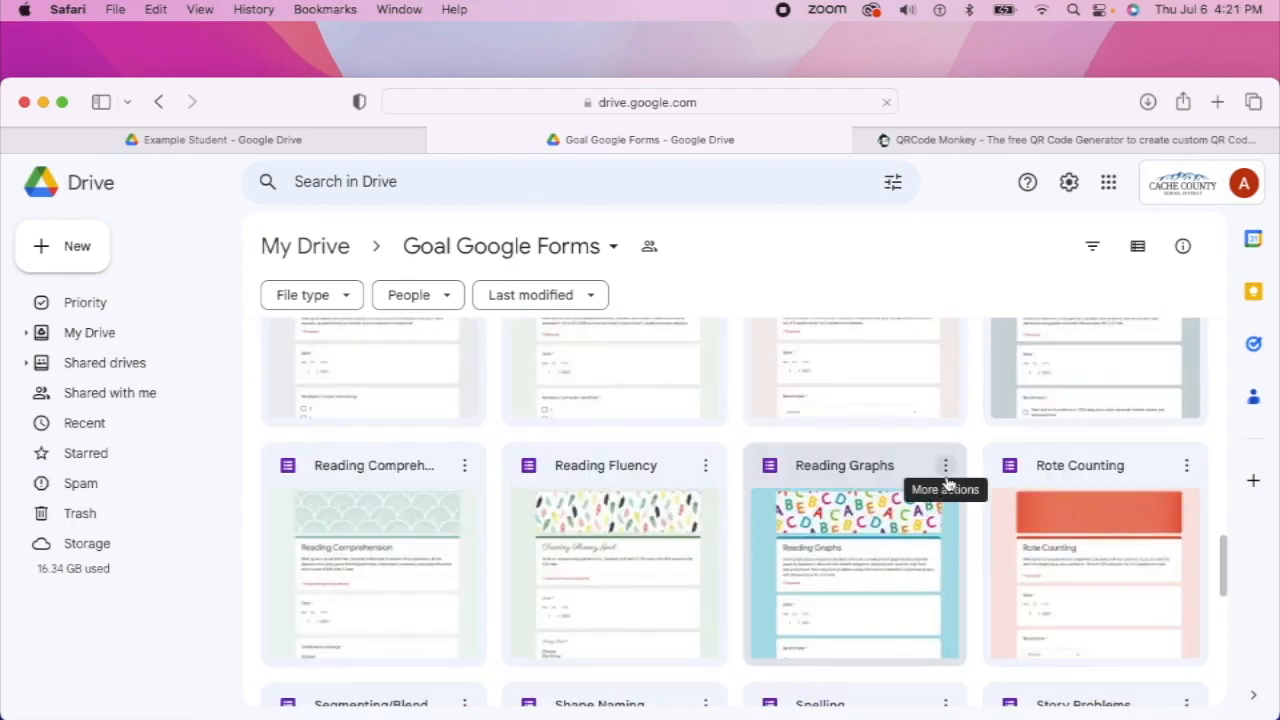
scroll(945, 483, up, 1)
scroll(943, 477, down, 4)
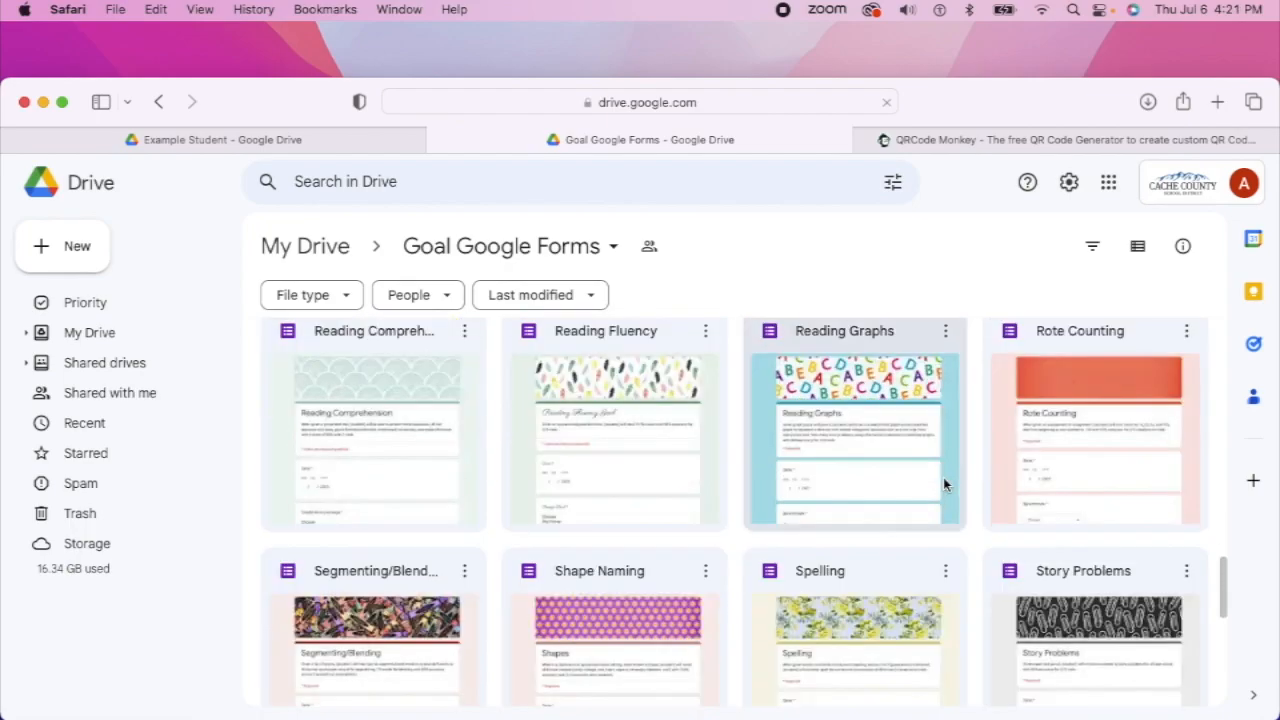
scroll(943, 477, down, 7)
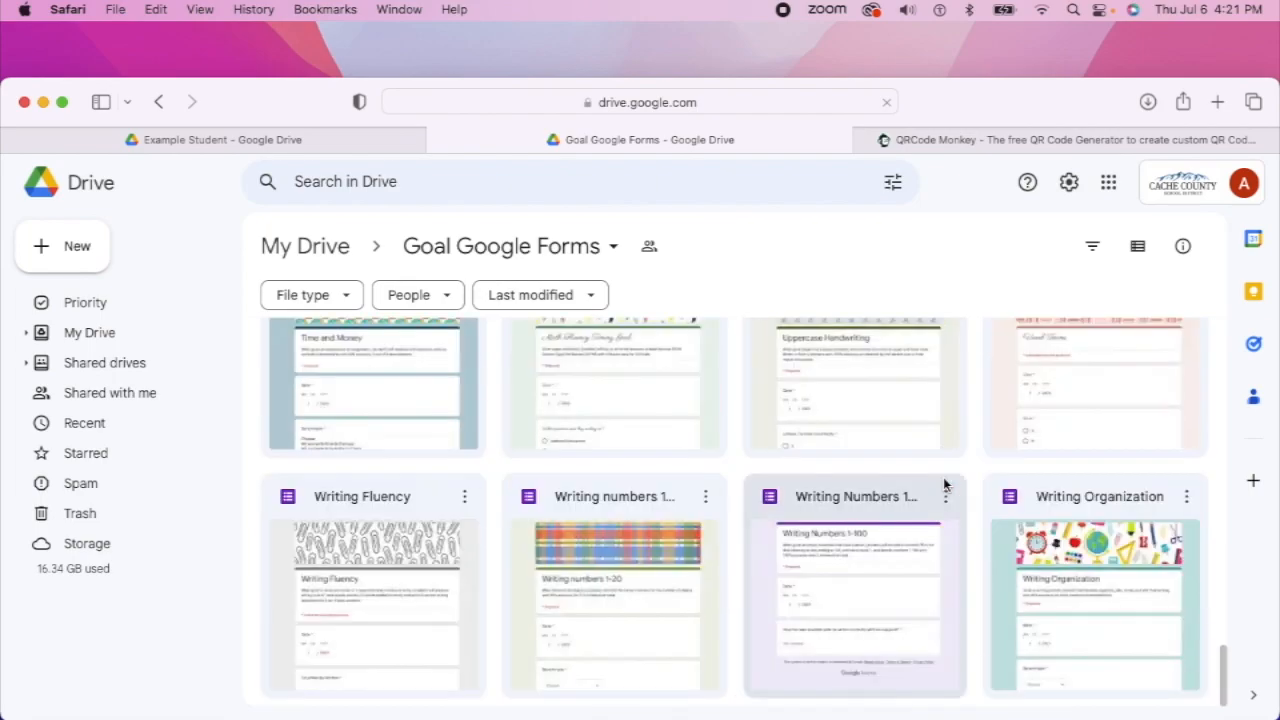
scroll(943, 483, up, 5)
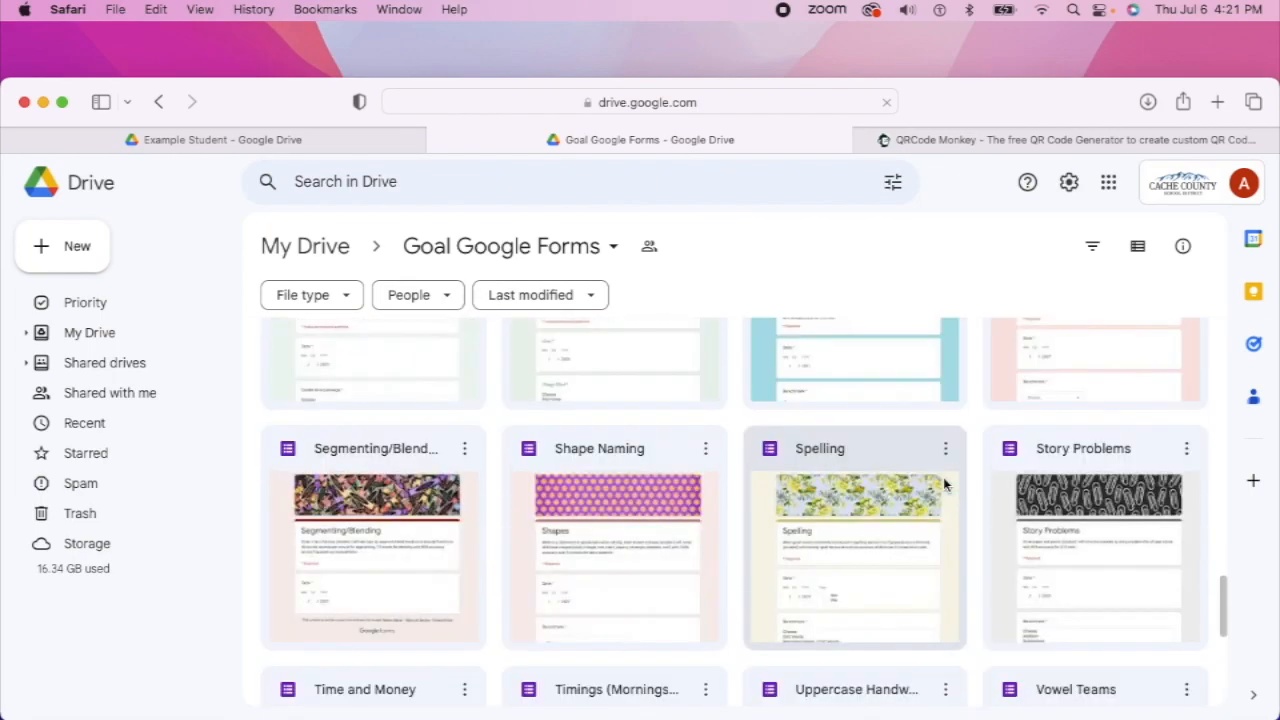
scroll(943, 477, up, 6)
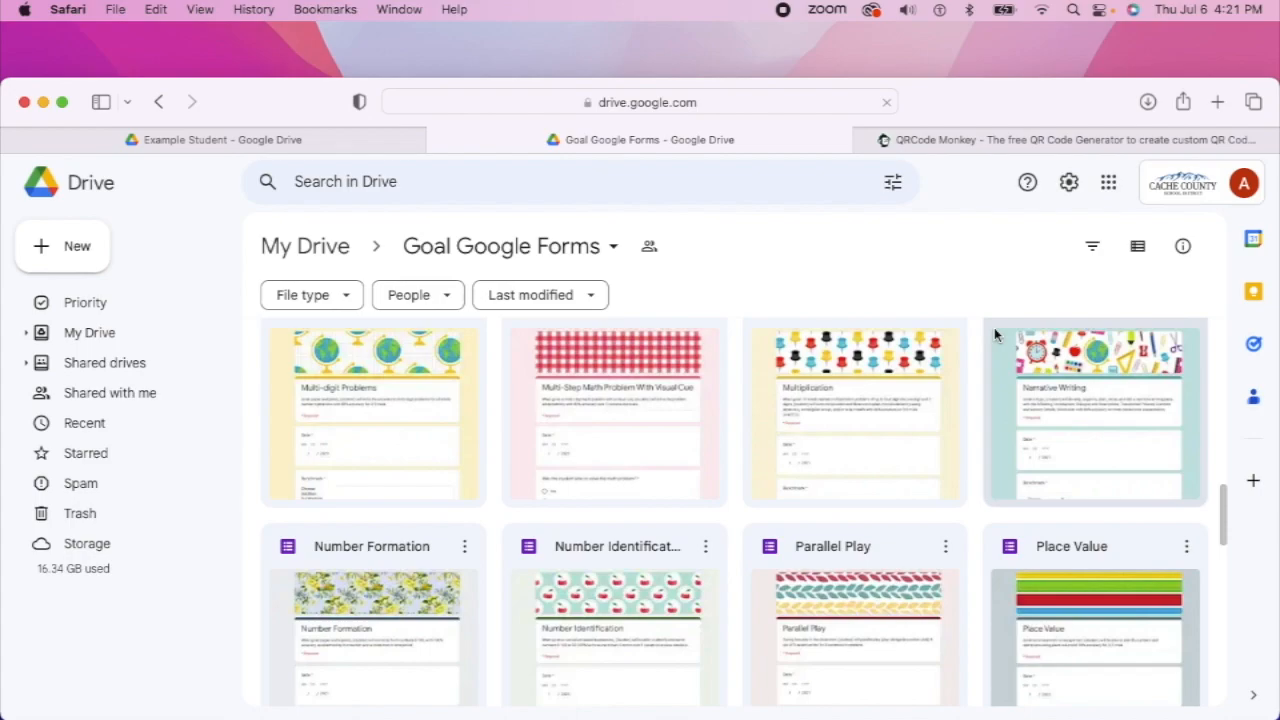
From the Example Student tab, rename that folder to 'Example Students'
click(222, 142)
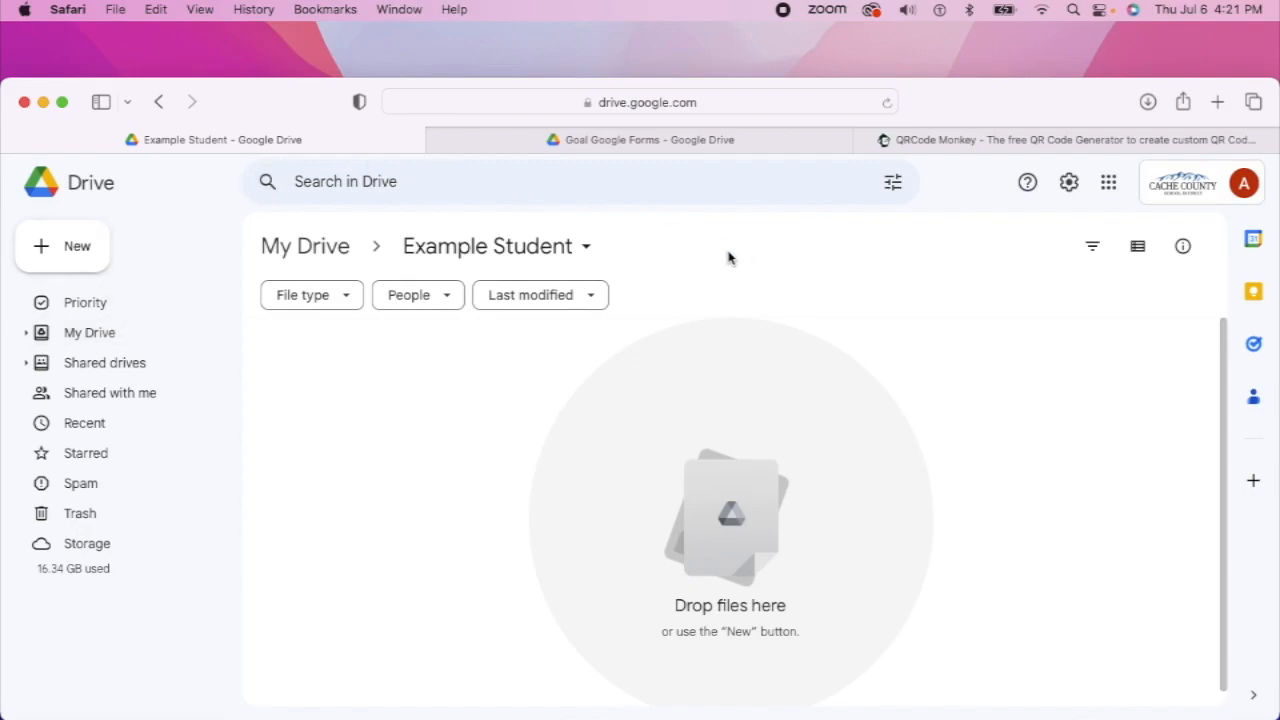
click(572, 257)
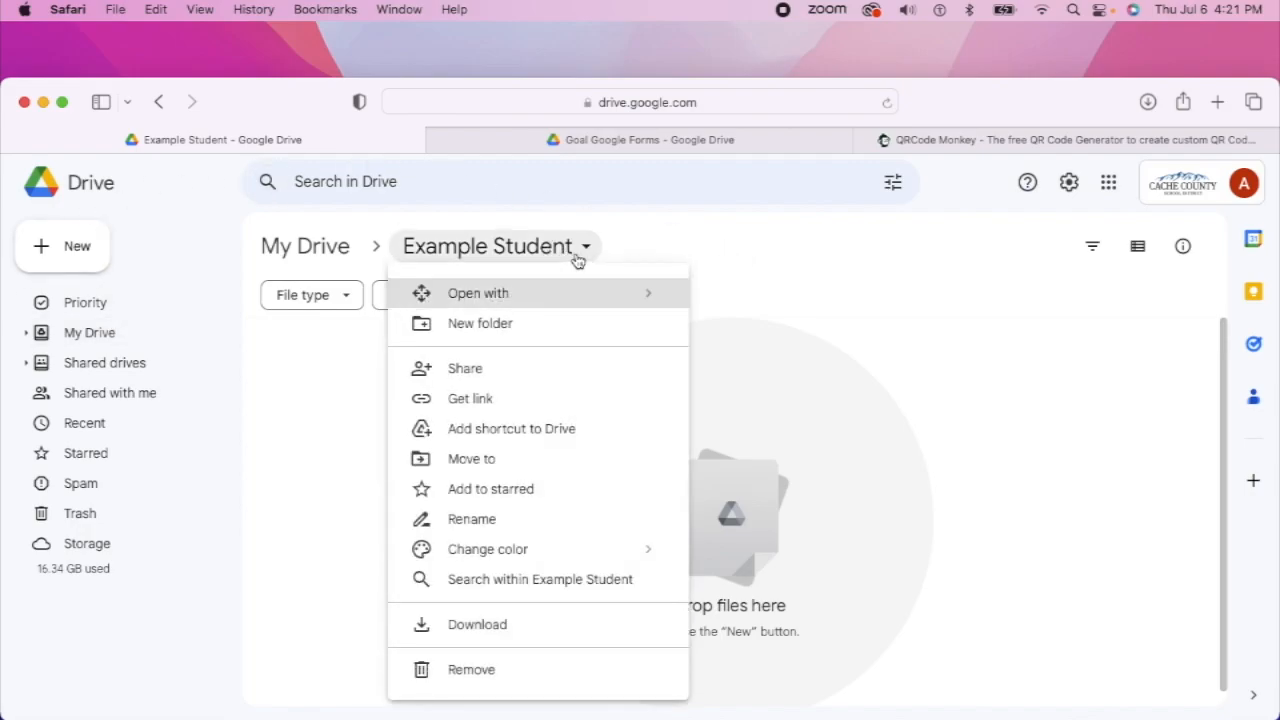
click(540, 521)
click(594, 435)
text(s)
click(772, 496)
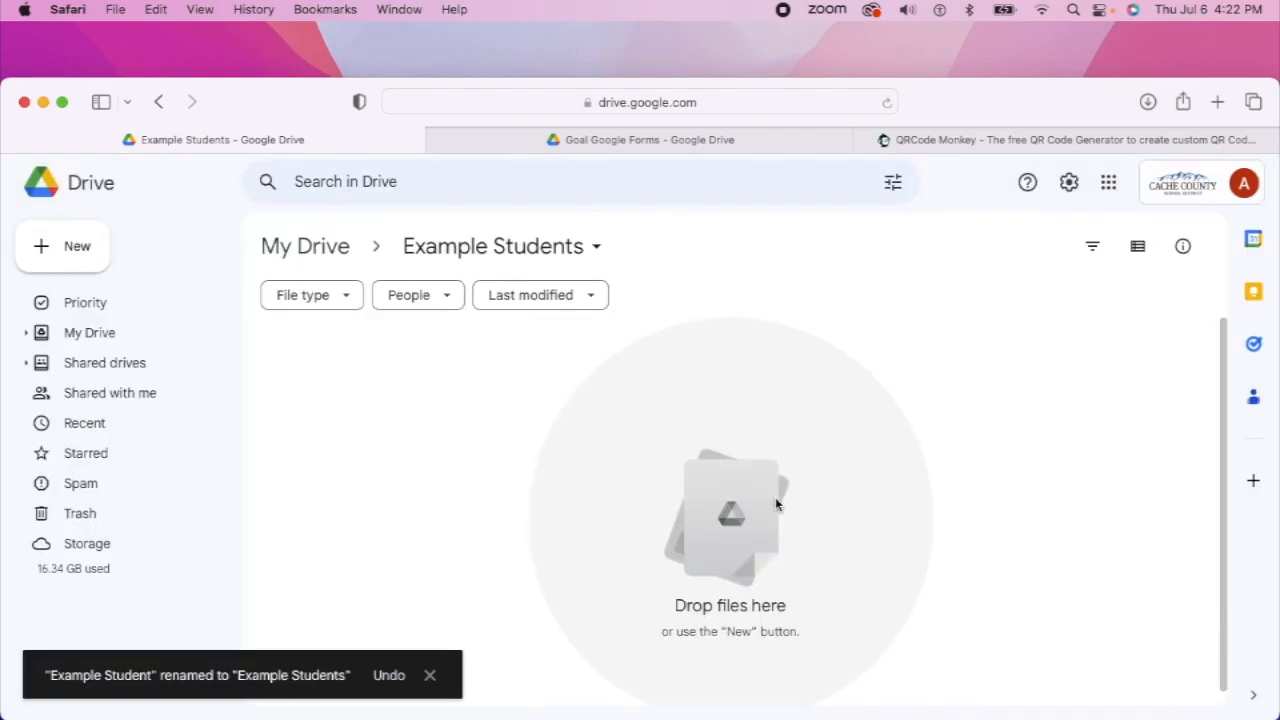
Create a new folder named with the student's full name and open it
click(80, 250)
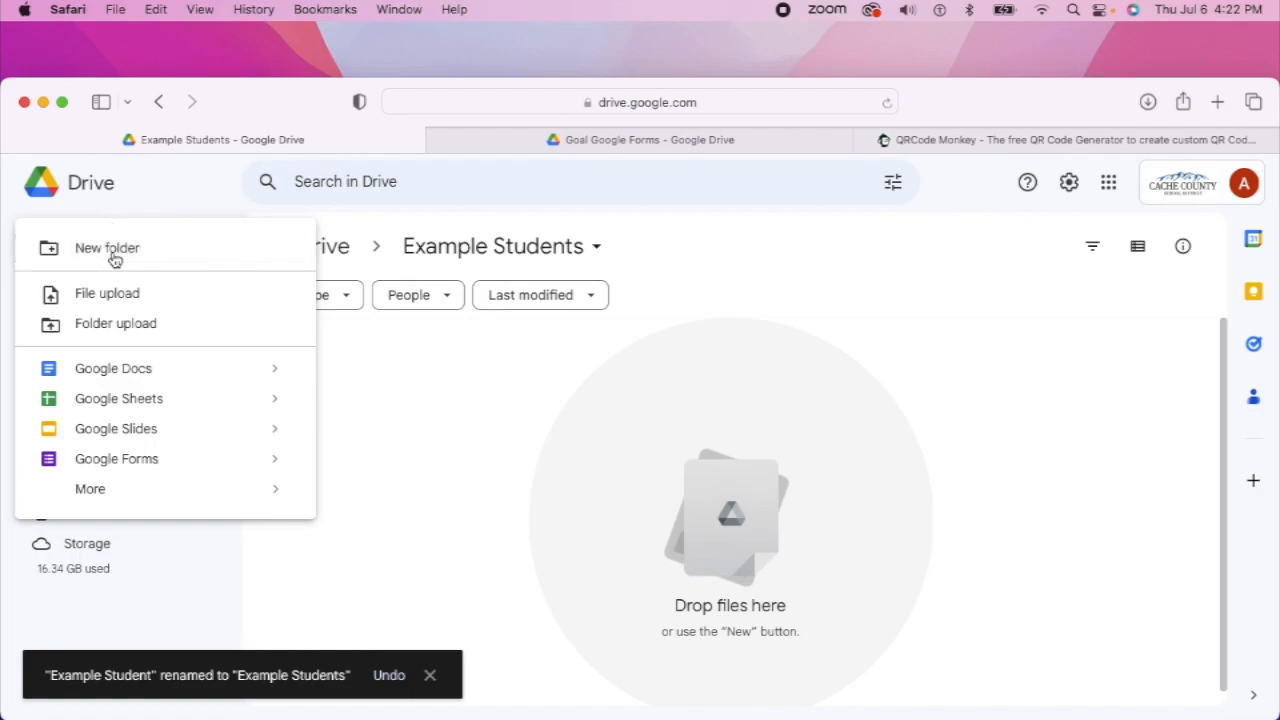
click(85, 258)
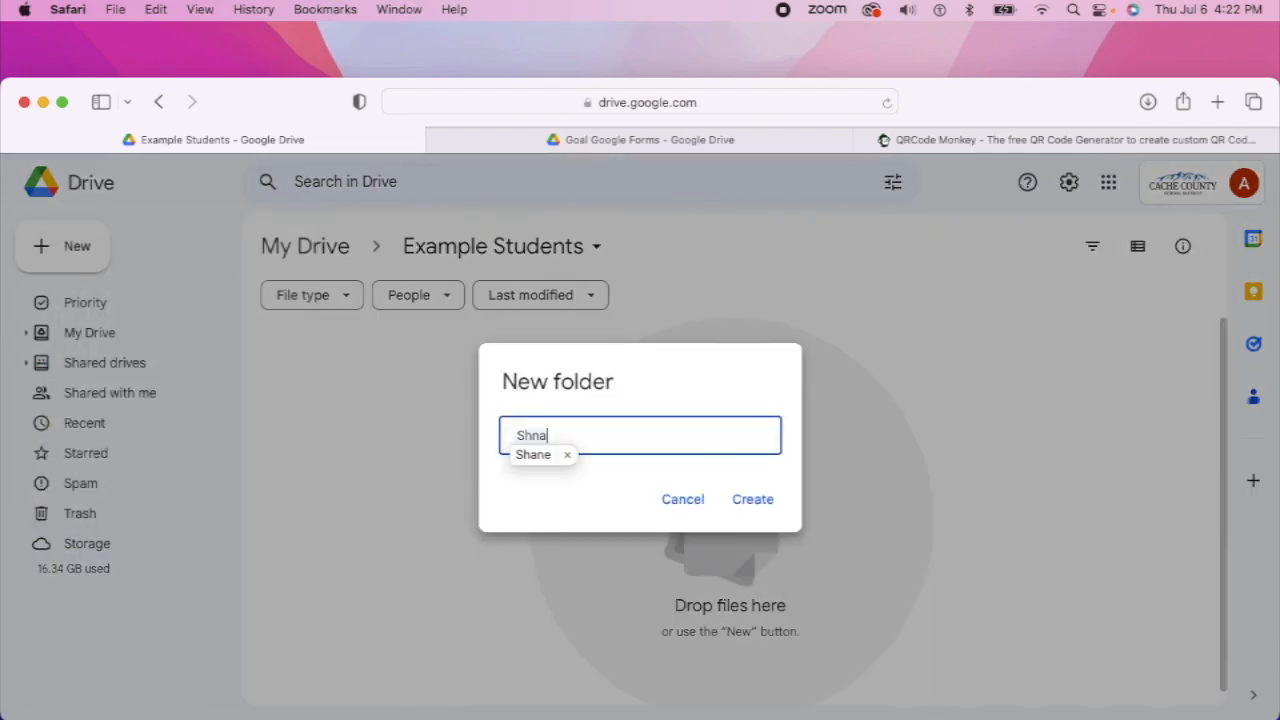
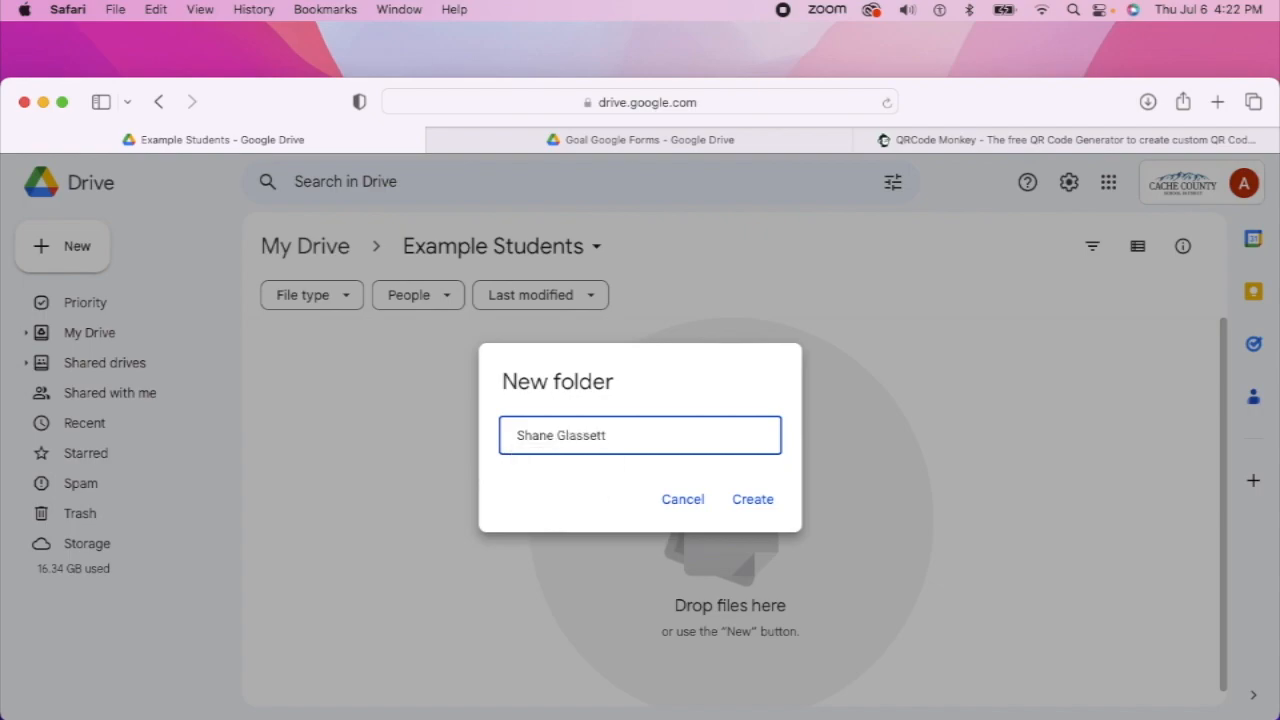
click(764, 503)
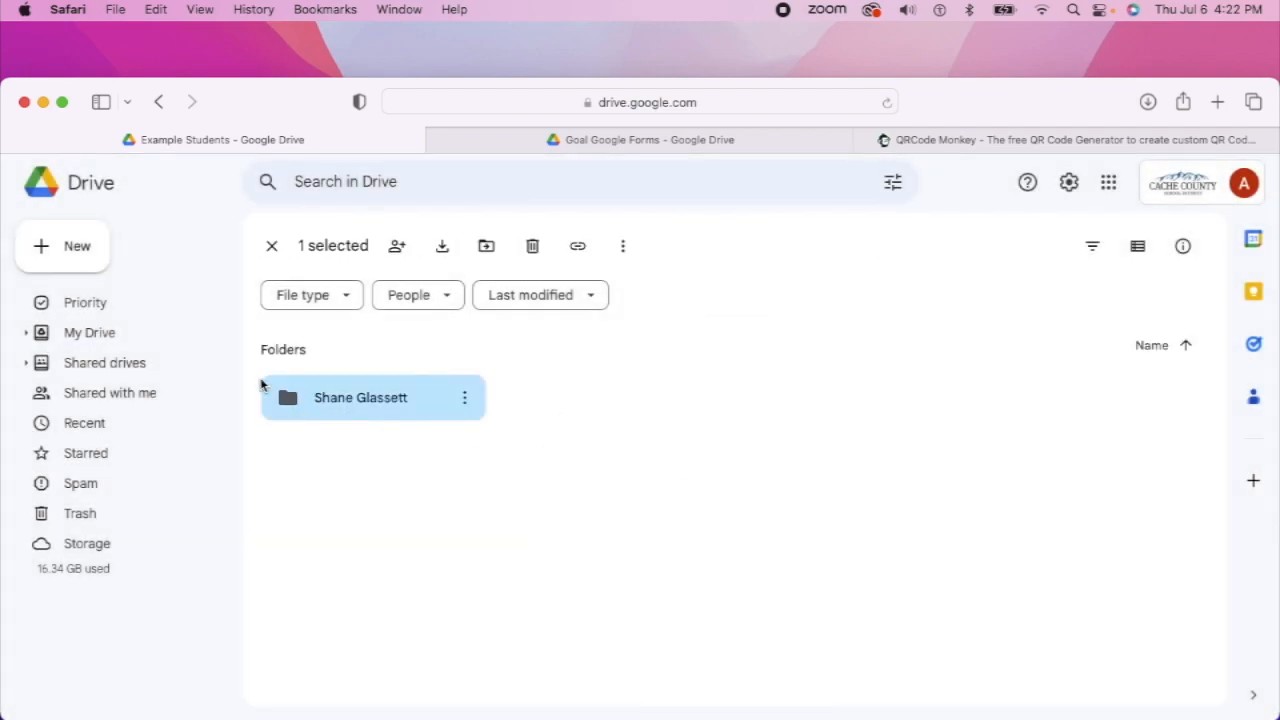
double_click(367, 410)
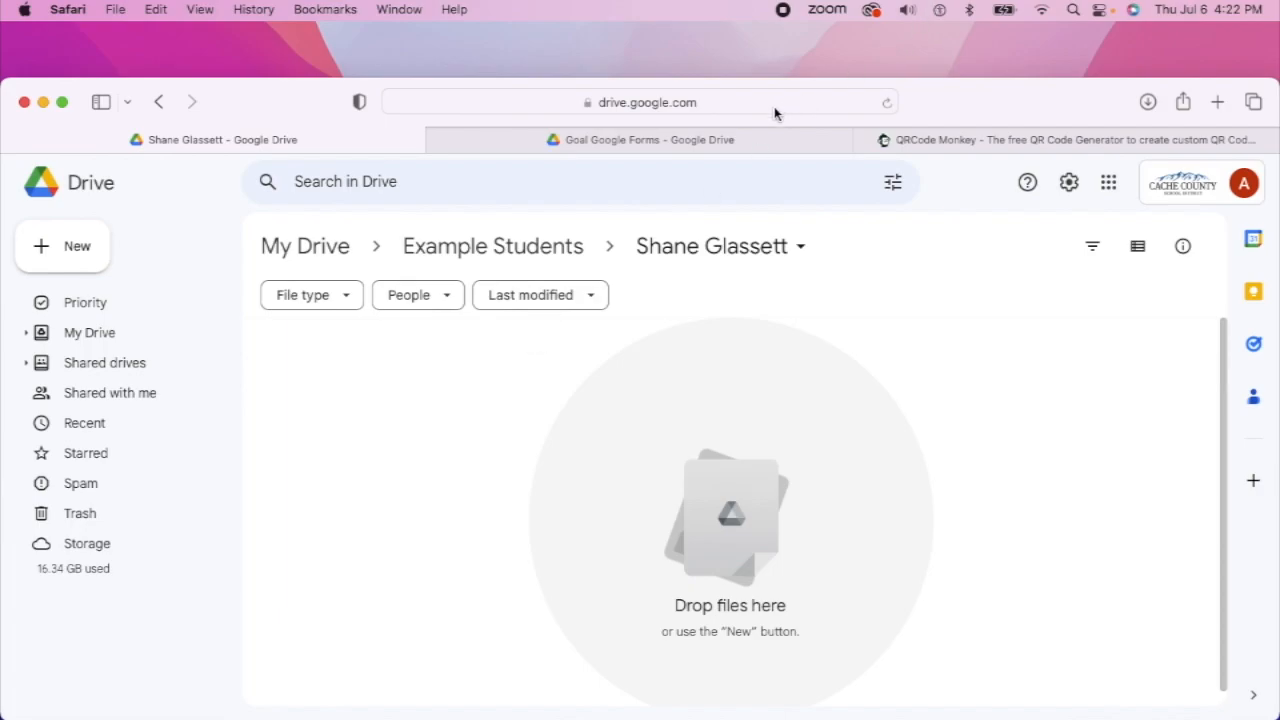
Back in the Goal Google Forms folder, open the Reading Fluency form in Google Forms
click(691, 141)
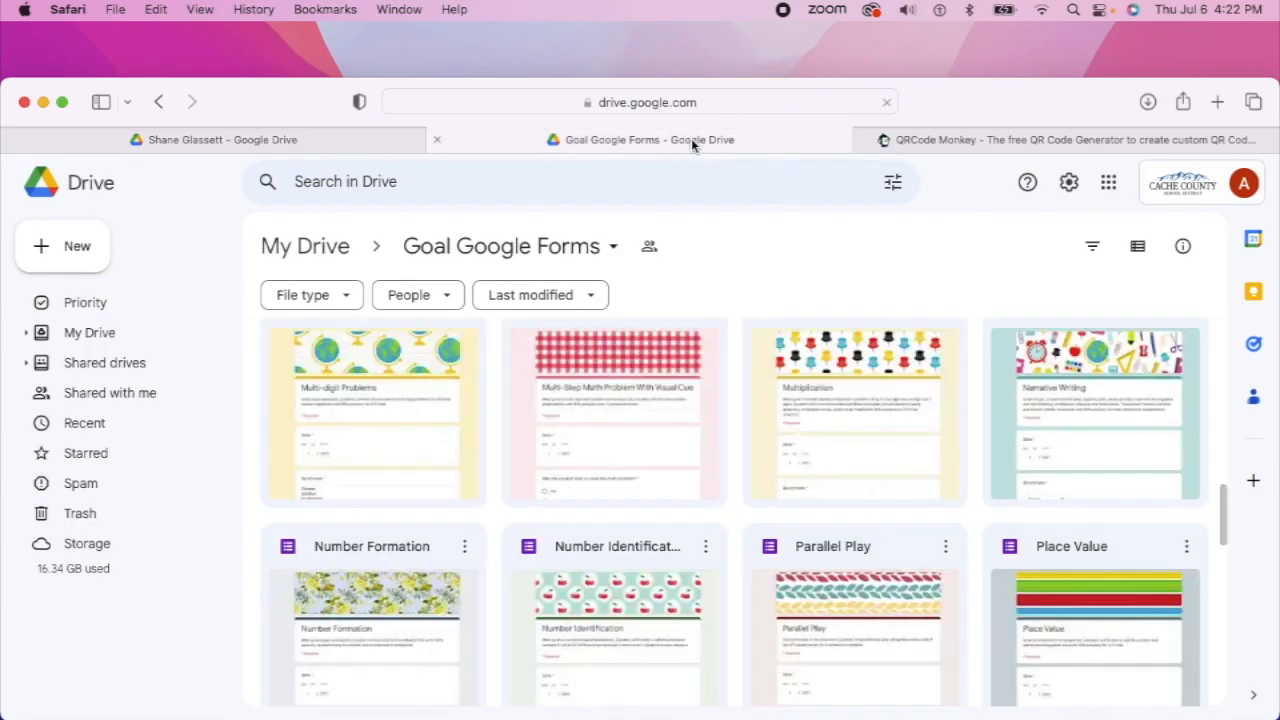
scroll(778, 512, down, 5)
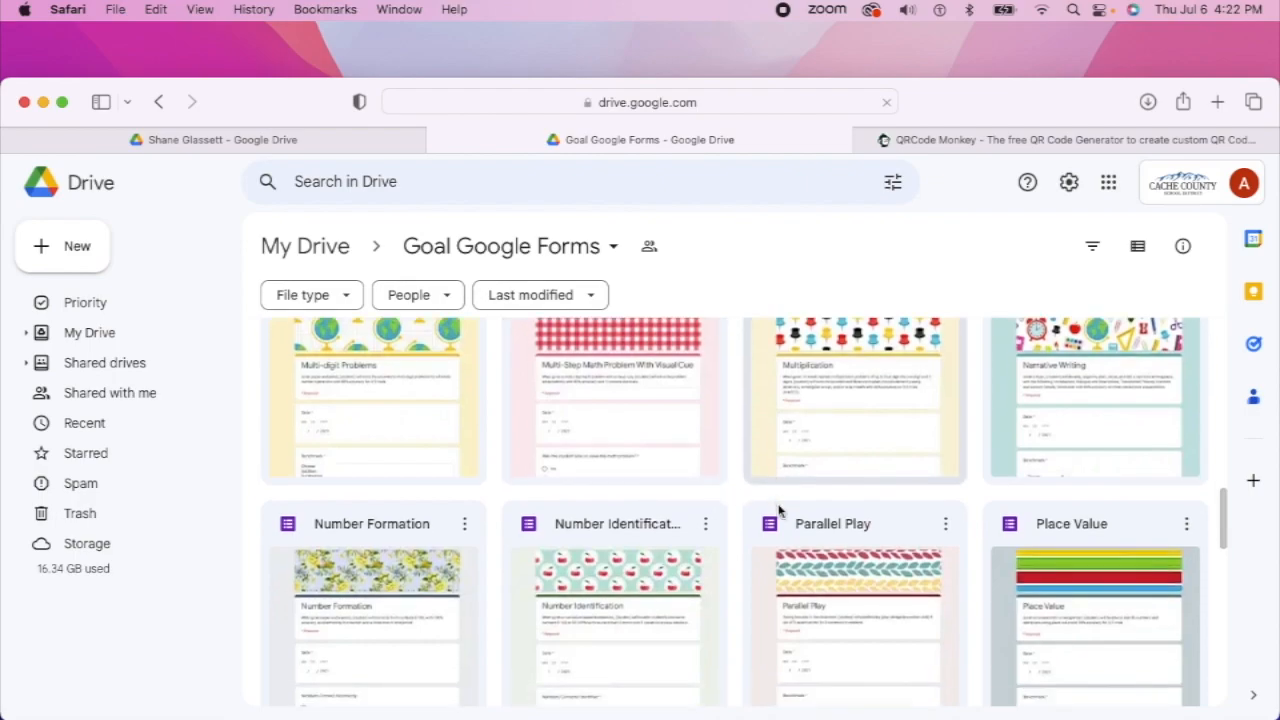
scroll(778, 512, down, 3)
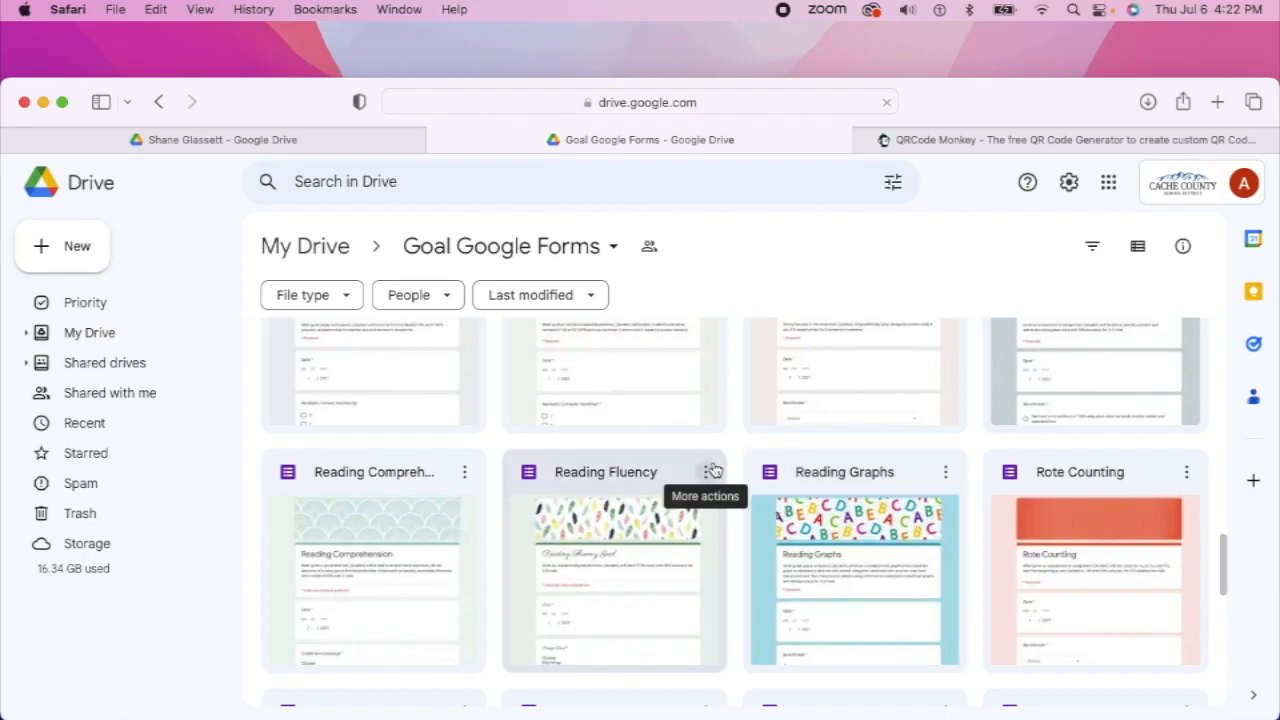
double_click(641, 477)
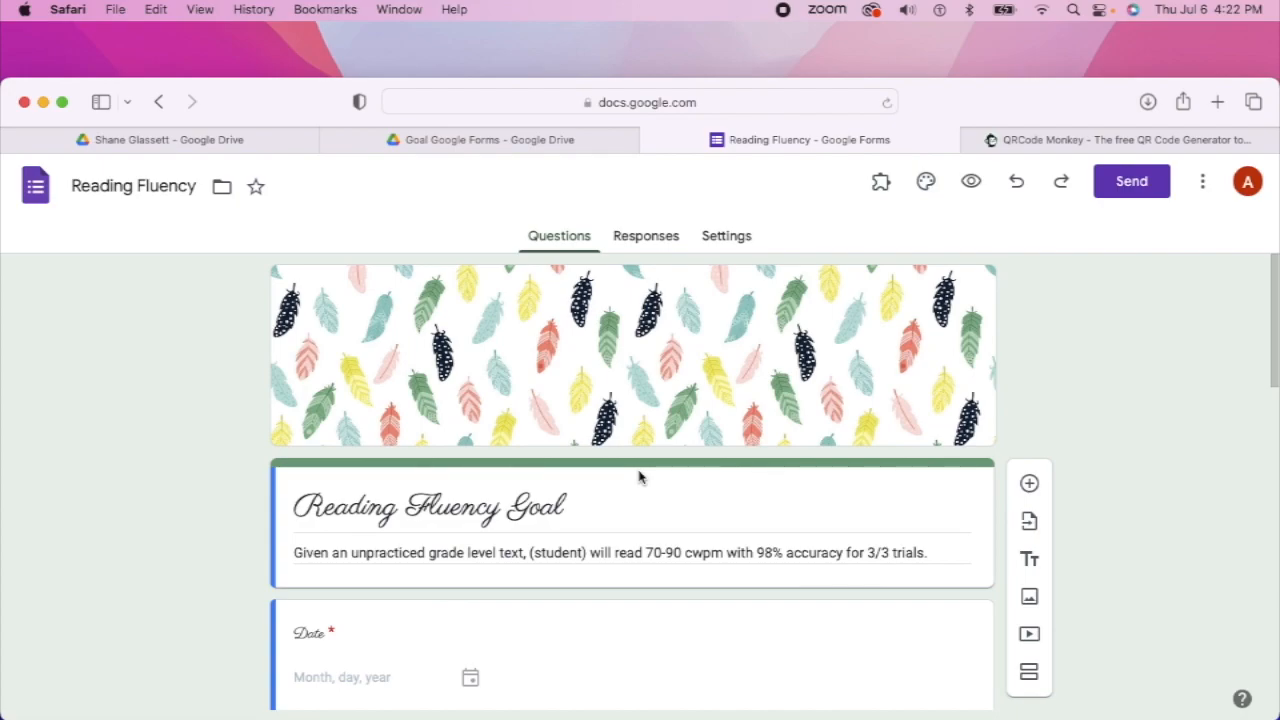
Start a copy of the Reading Fluency form, naming it with the student's full name
click(1201, 182)
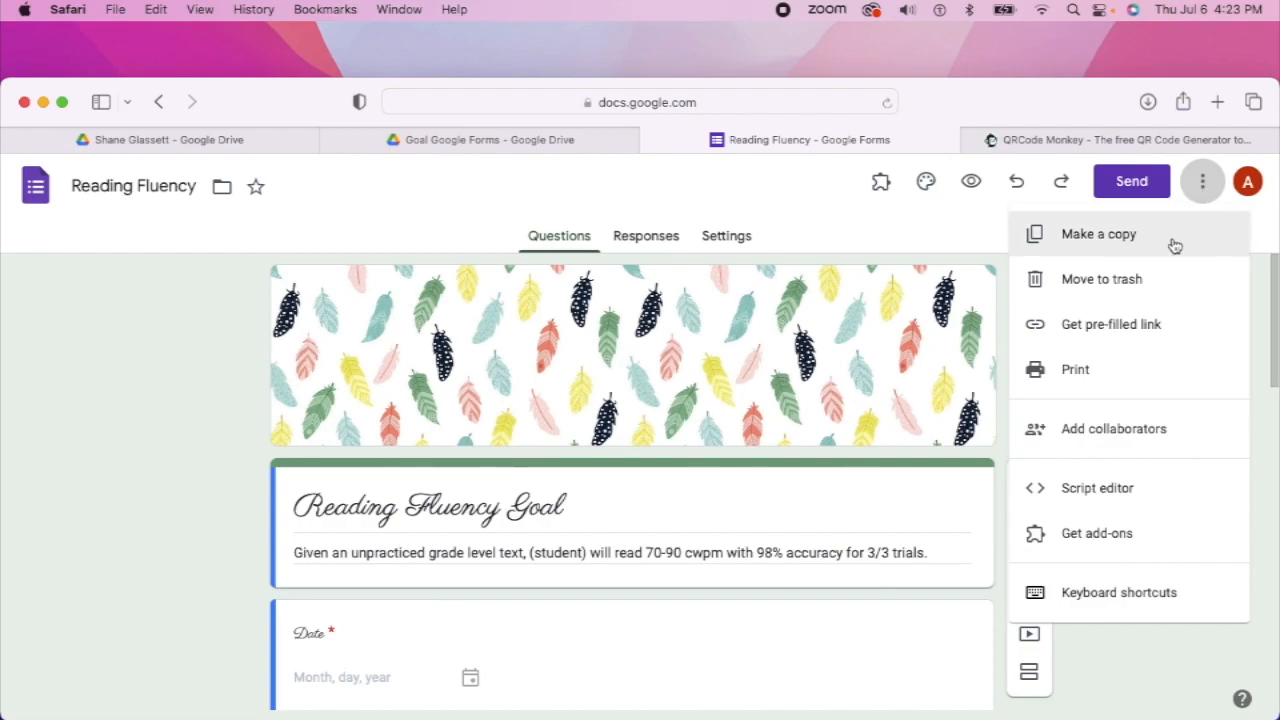
click(1128, 234)
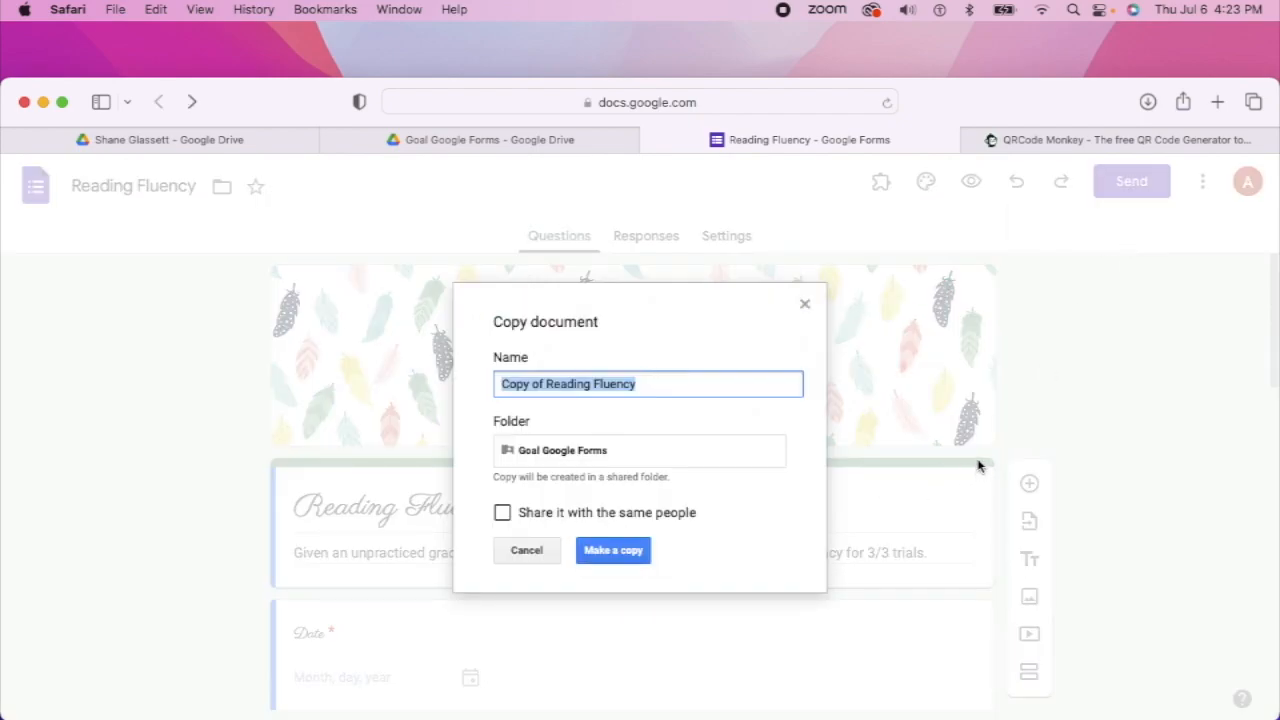
click(544, 385)
key(BackSpace)
key(BackSpace)
key(BackSpace)
key(BackSpace)
key(BackSpace)
key(BackSpace)
key(BackSpace)
key(BackSpace)
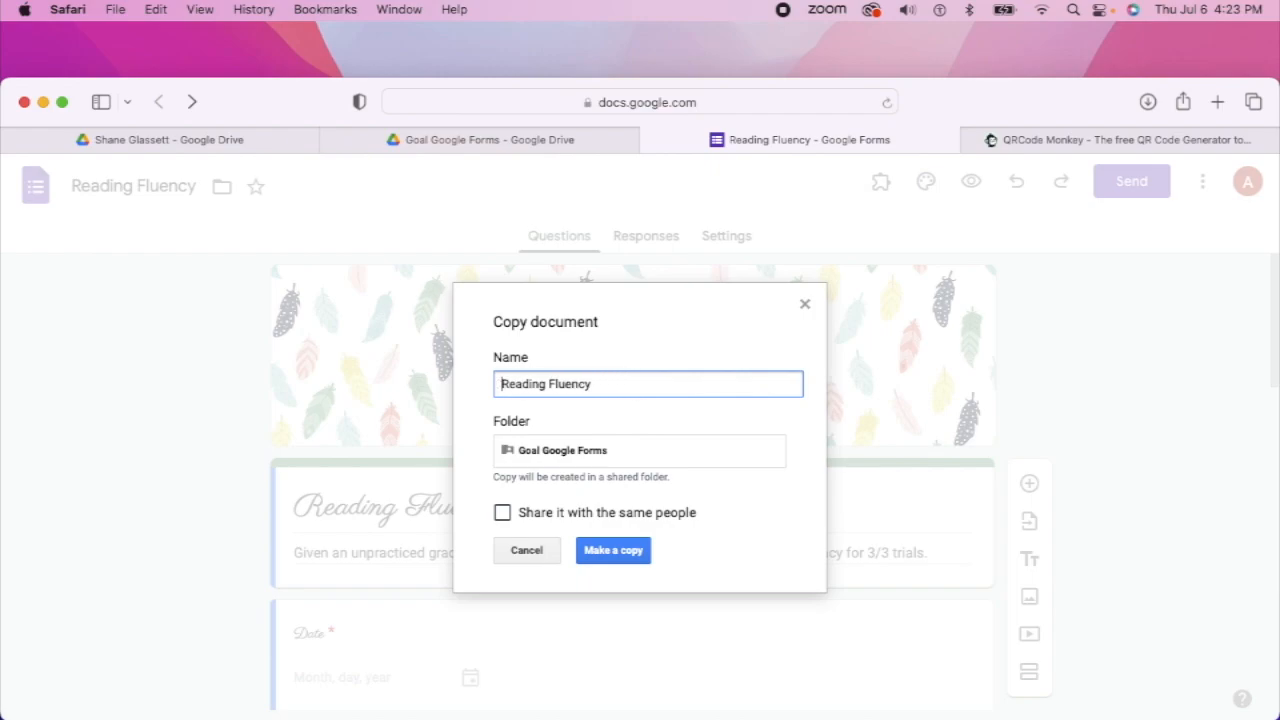
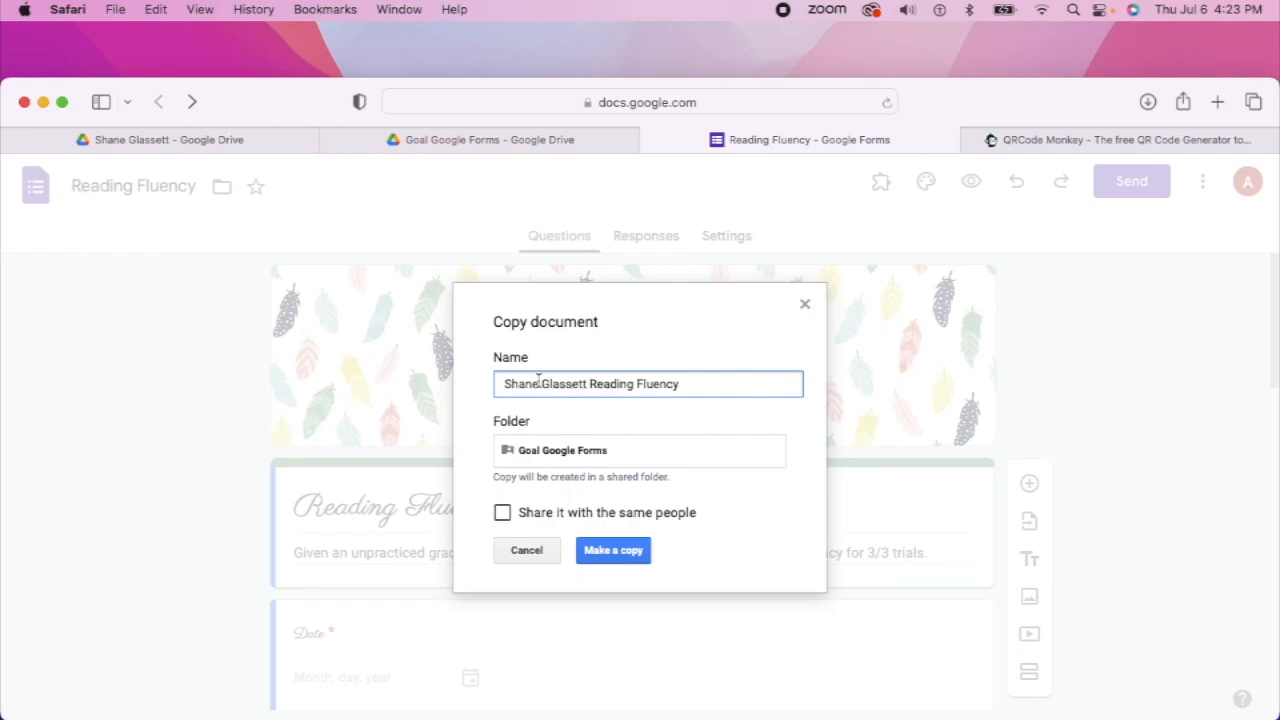
Save the copy into the student's folder under My Drive > Example Students
click(527, 460)
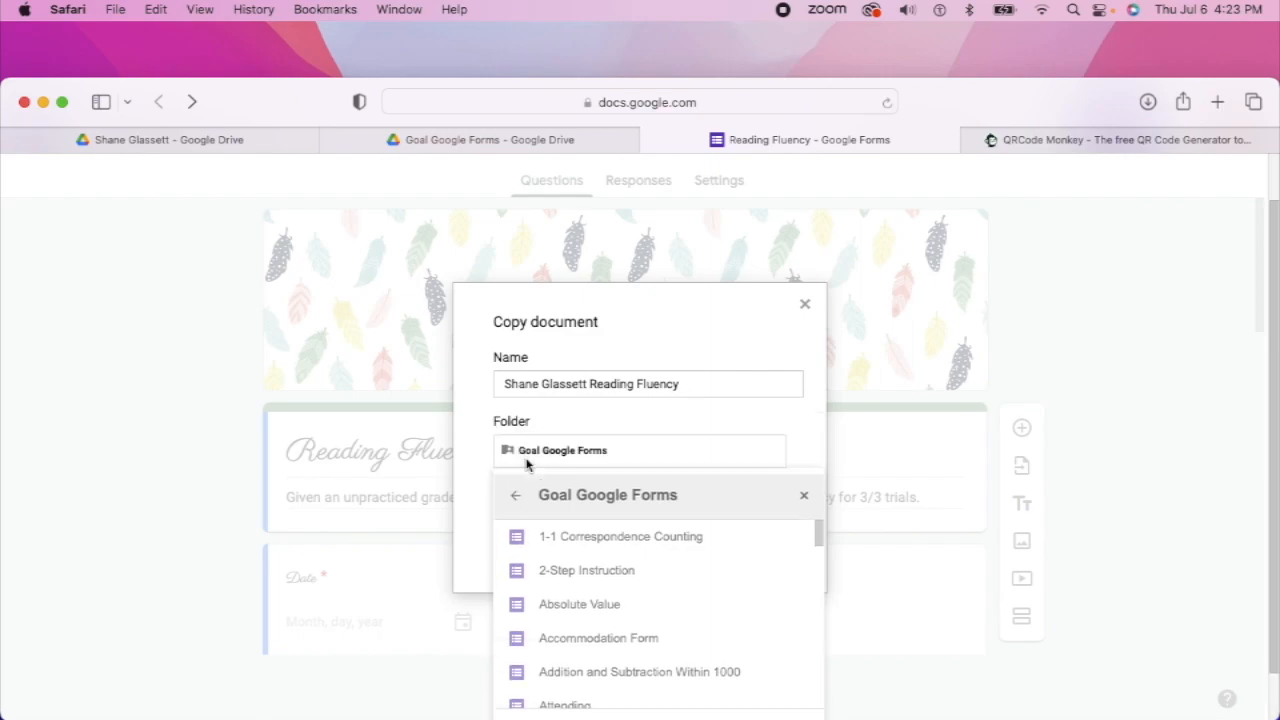
click(521, 497)
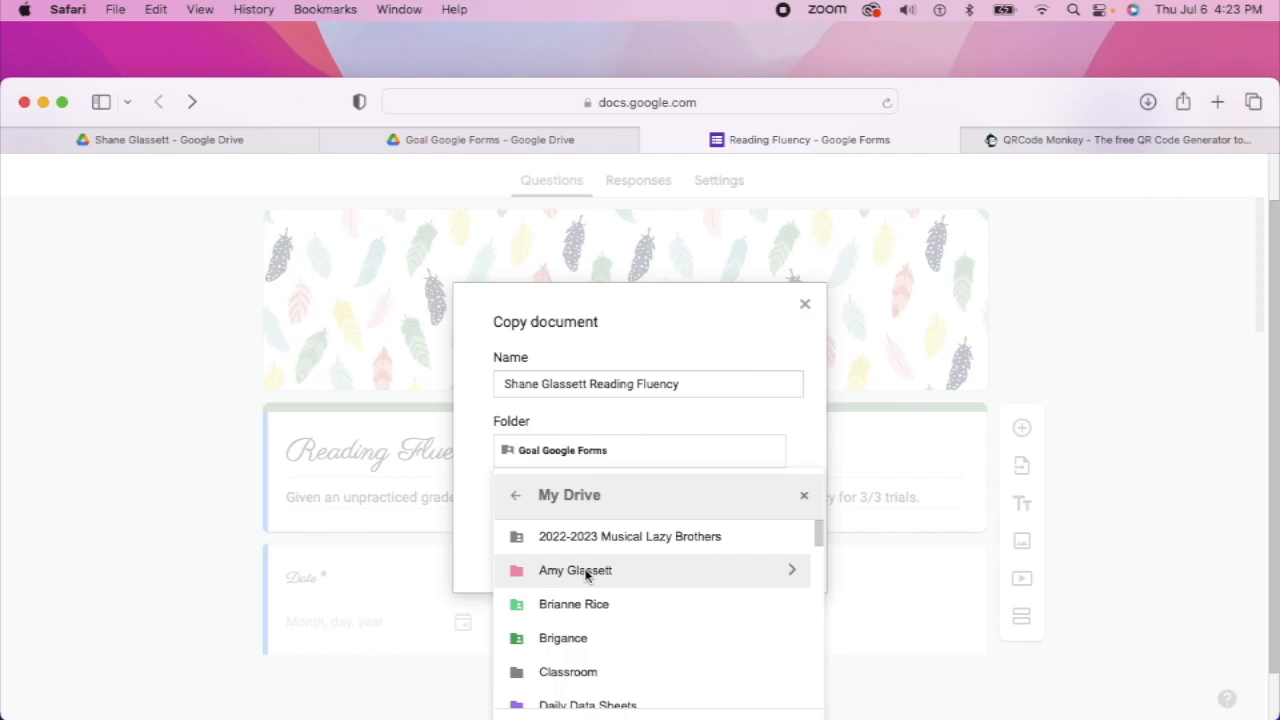
scroll(600, 605, down, 3)
scroll(600, 605, down, 2)
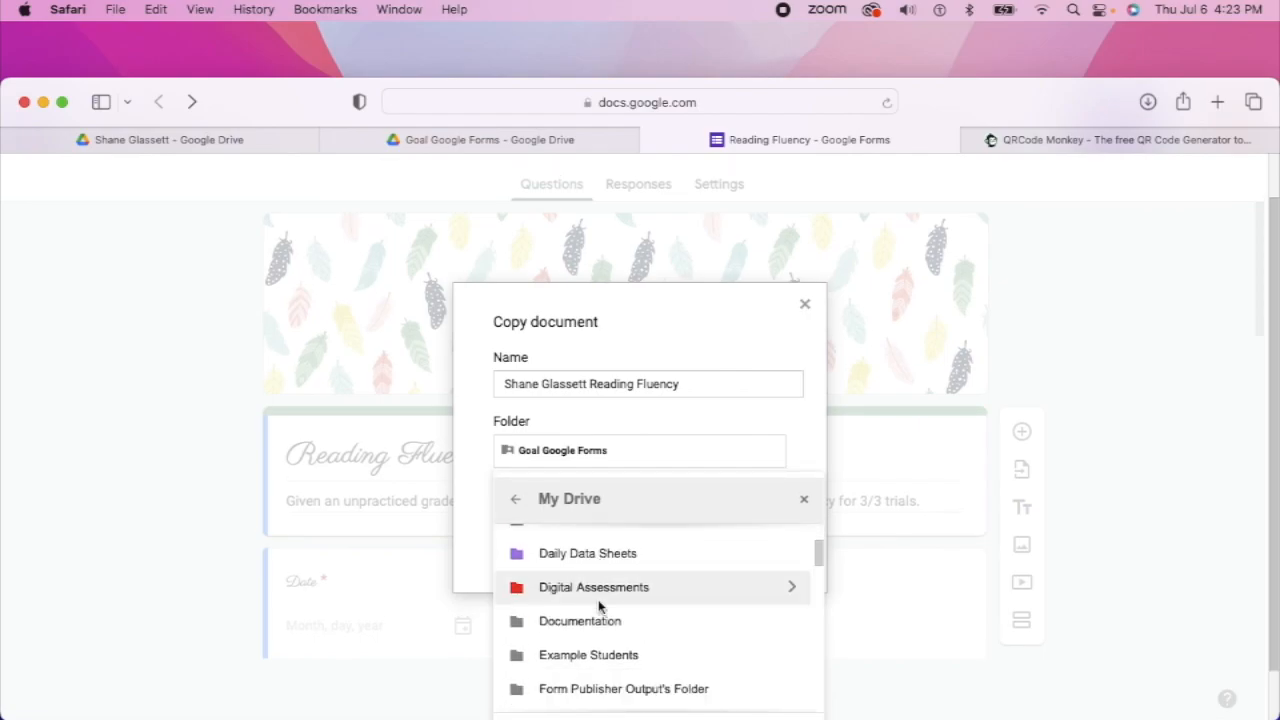
click(602, 655)
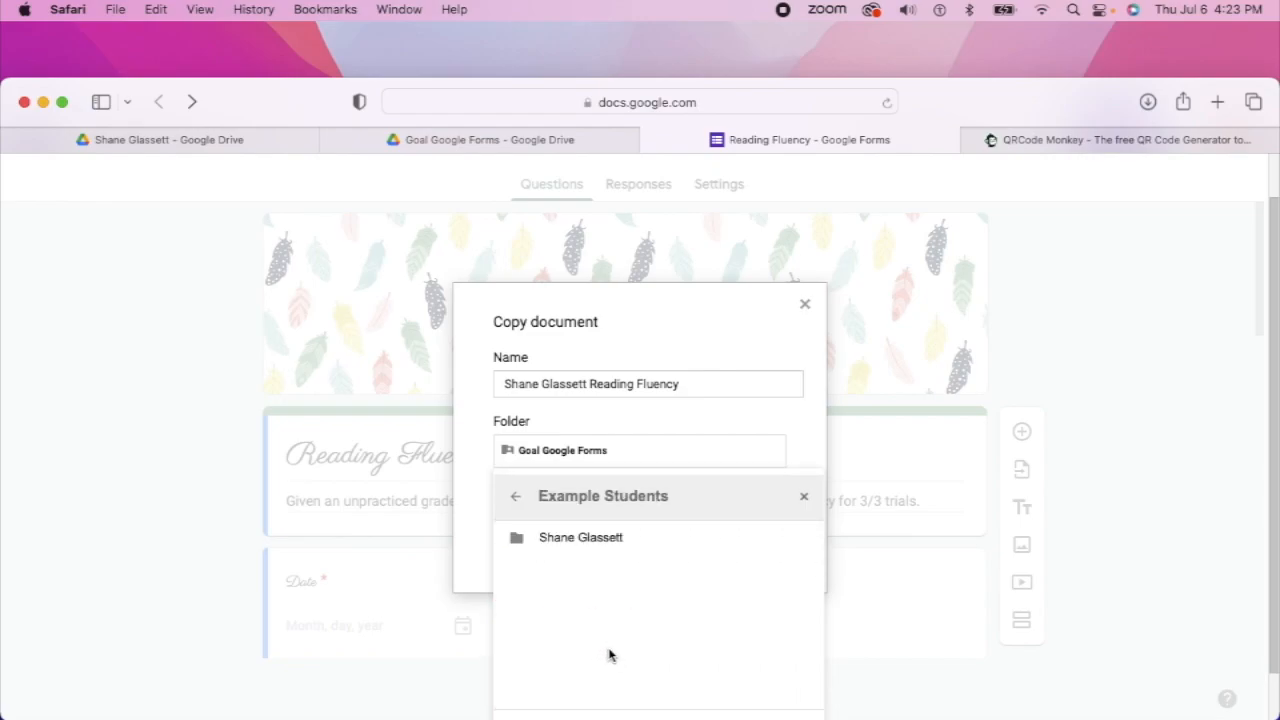
double_click(560, 539)
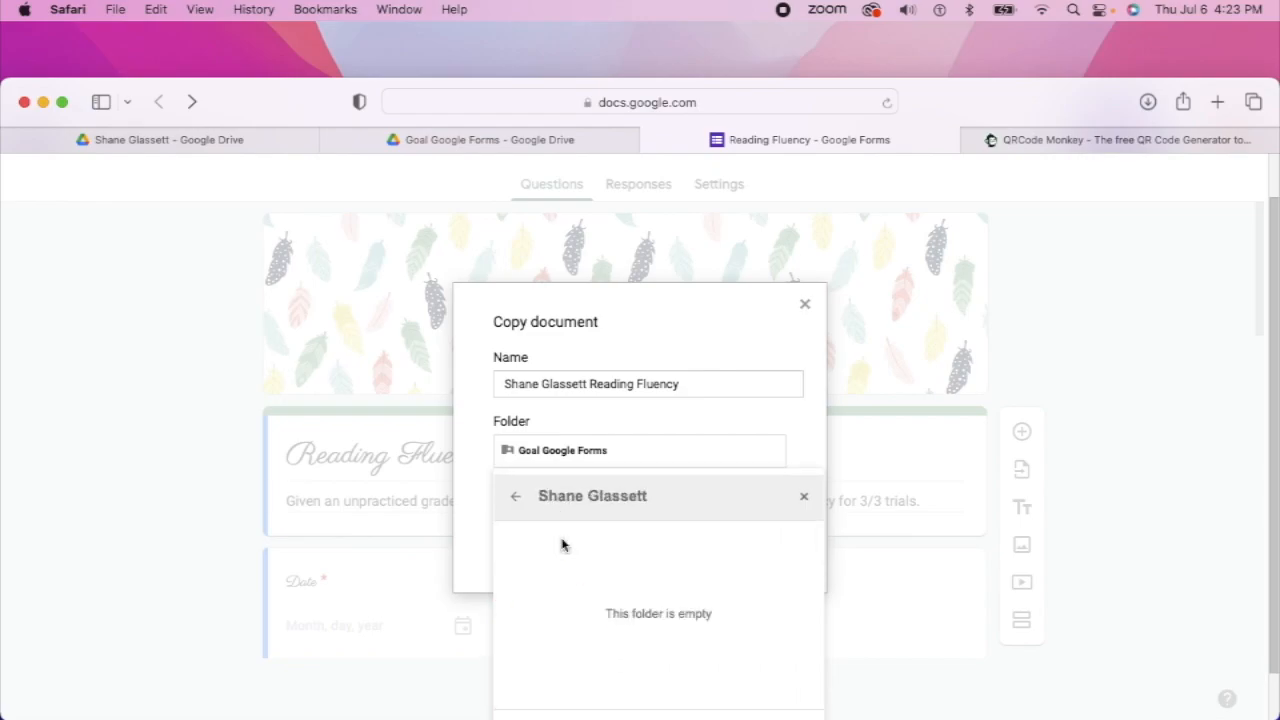
scroll(907, 590, down, 2)
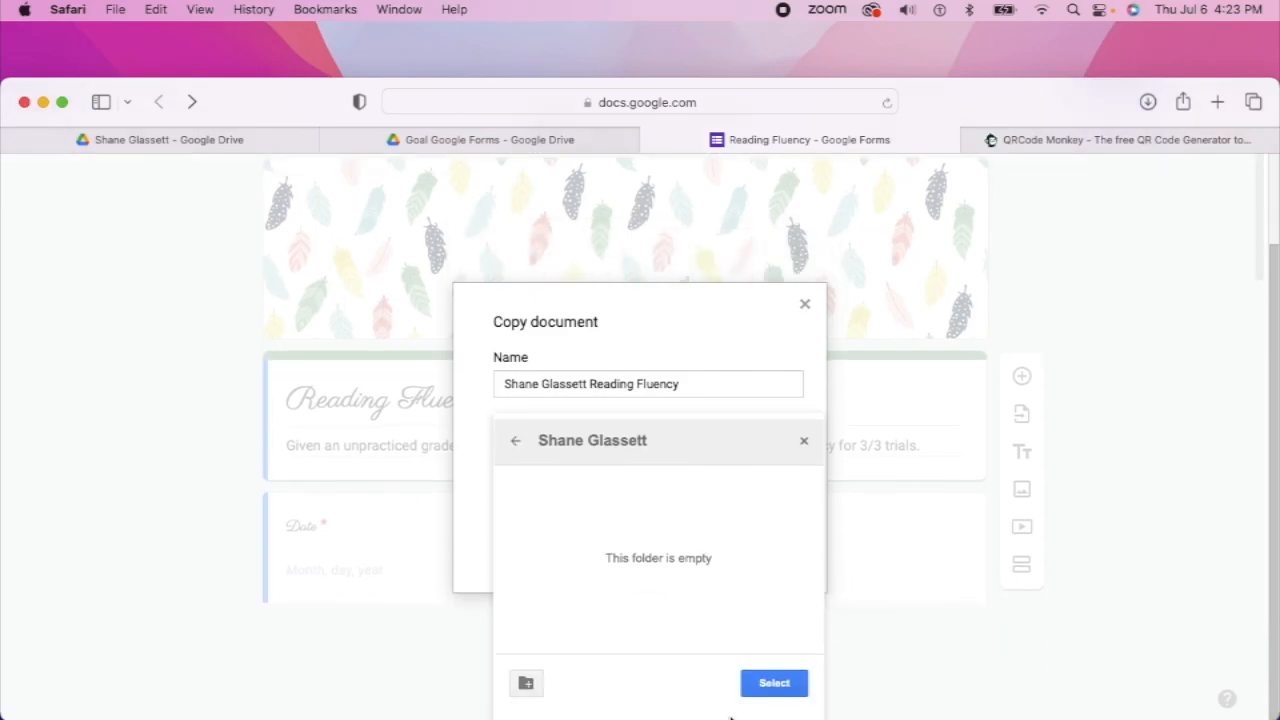
click(757, 686)
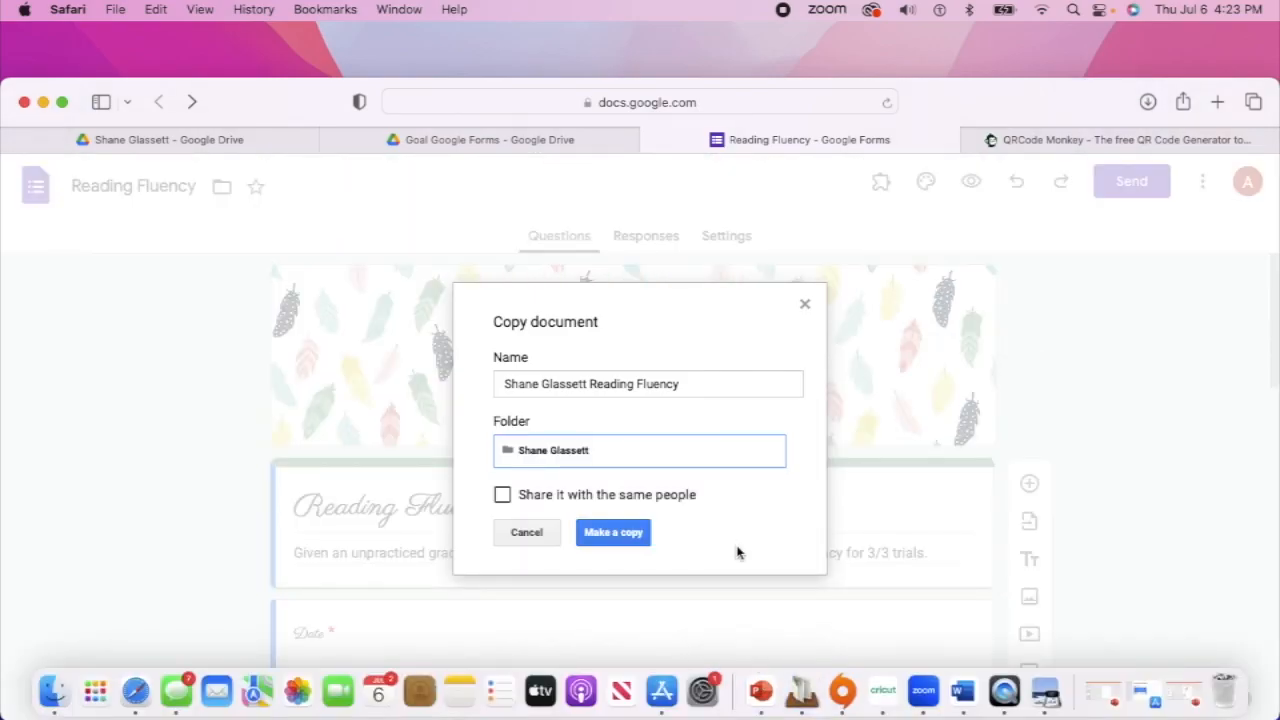
click(612, 533)
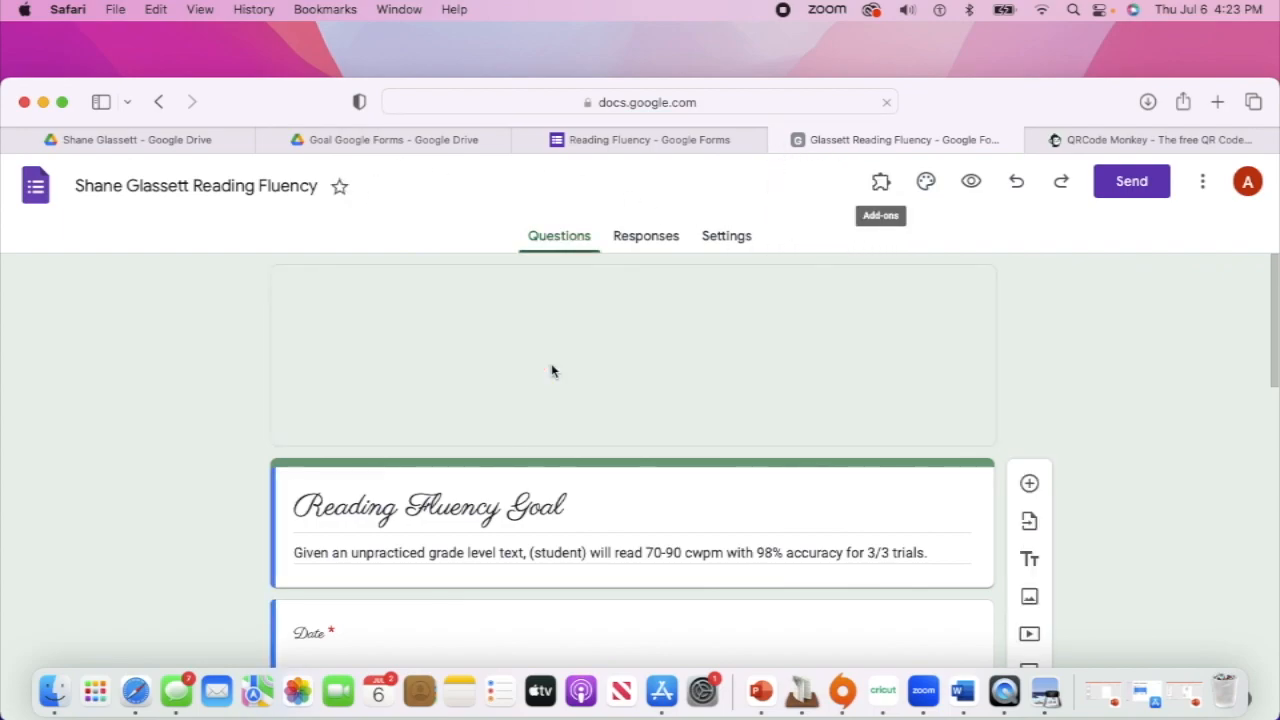
Close the original form and replace '(student)' in the goal description with the student's first name
click(522, 140)
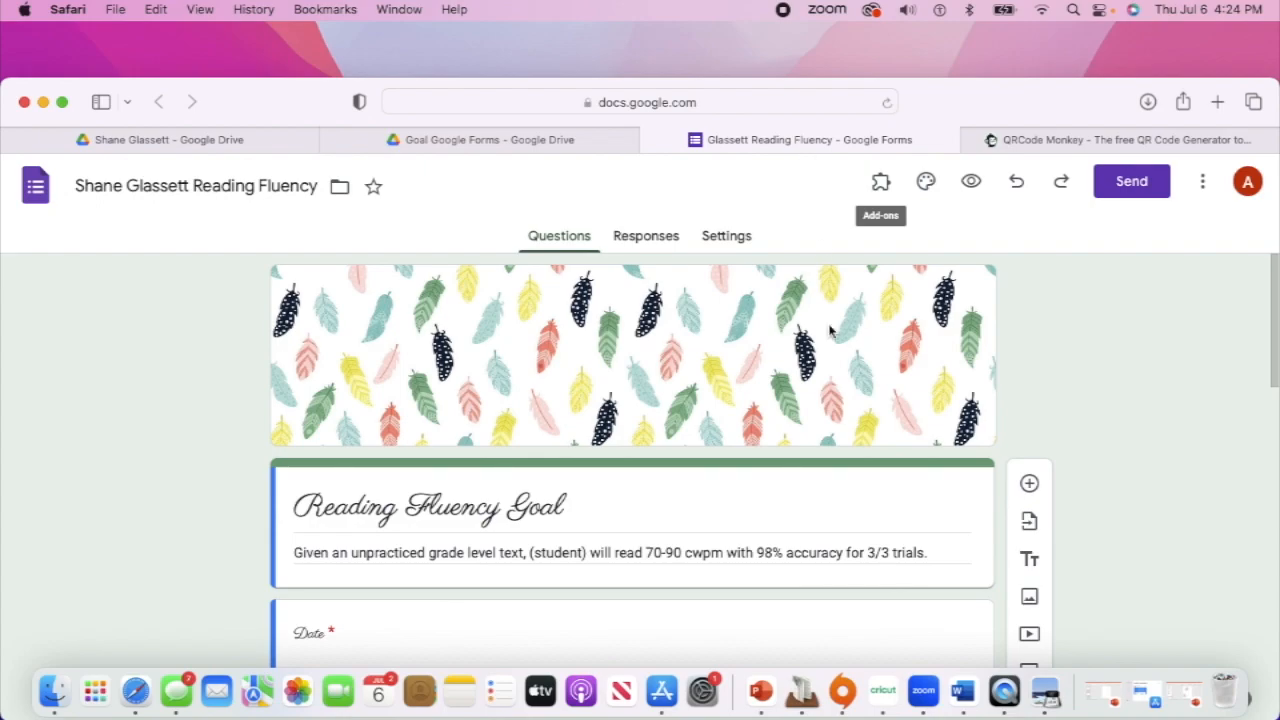
triple_click(596, 547)
click(589, 551)
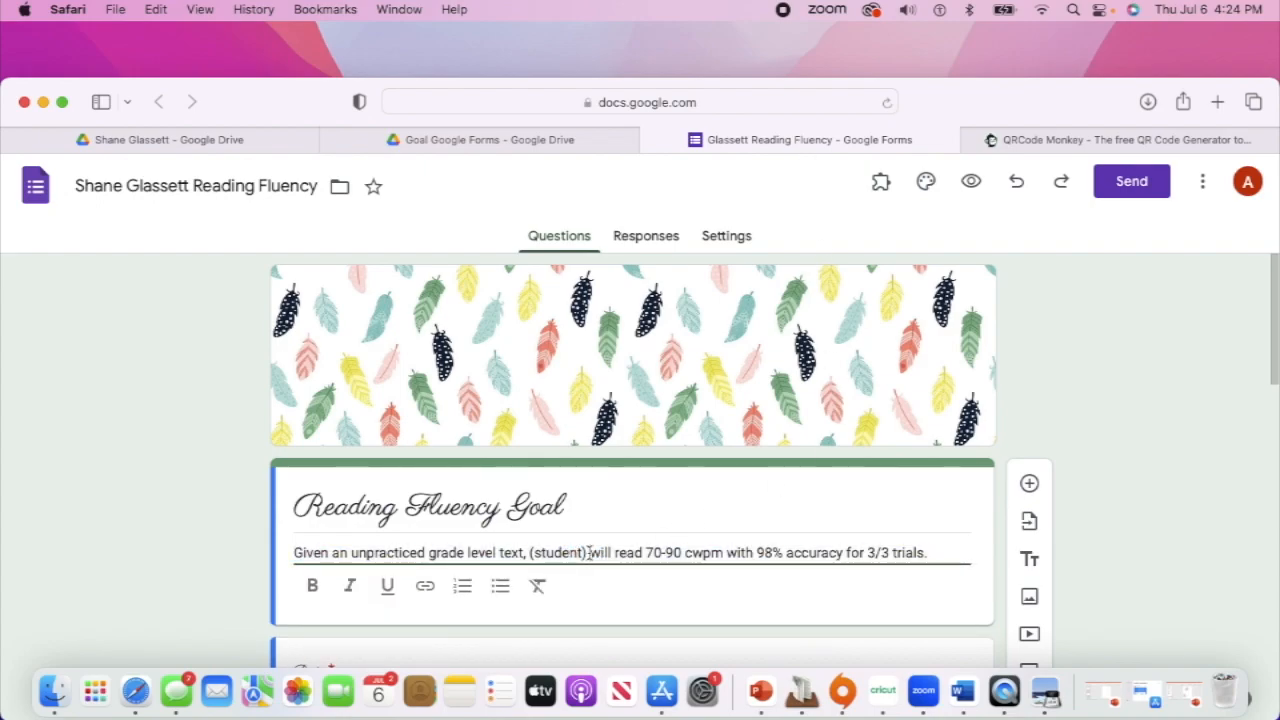
key(BackSpace)
key(BackSpace)
key(BackSpace)
key(BackSpace)
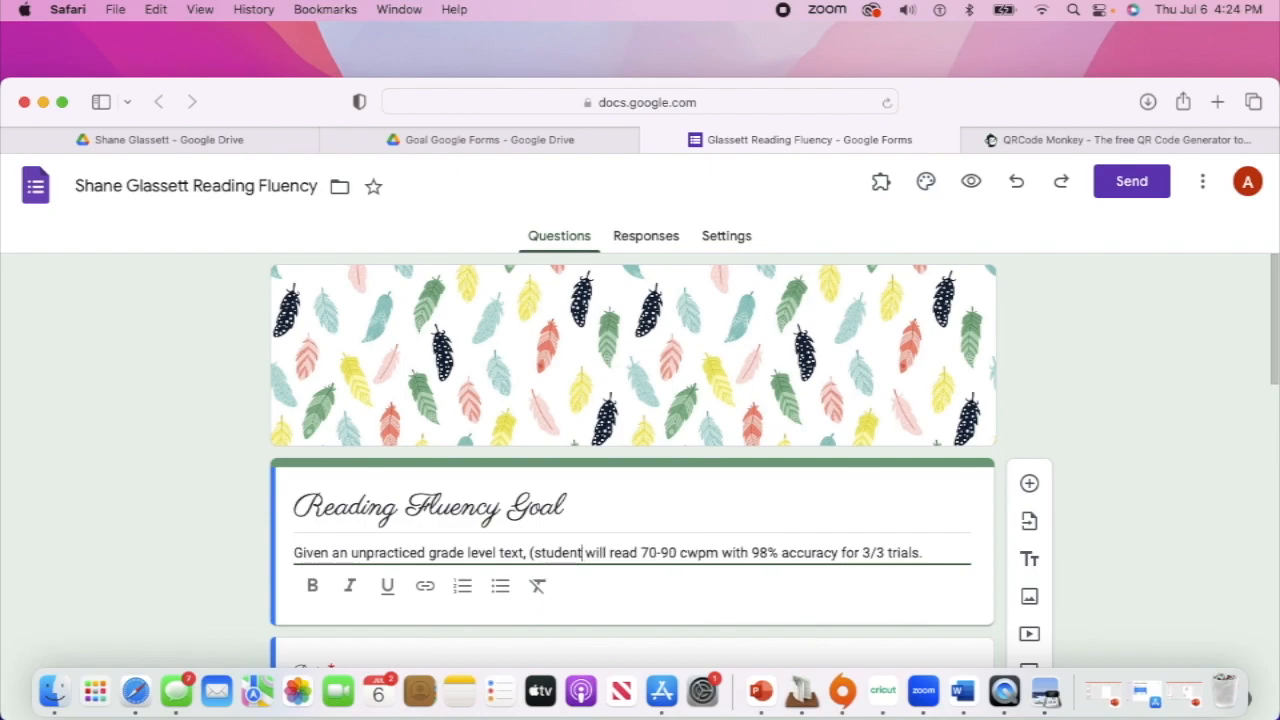
key(BackSpace)
key(BackSpace)
key(BackSpace)
key(BackSpace)
key(BackSpace)
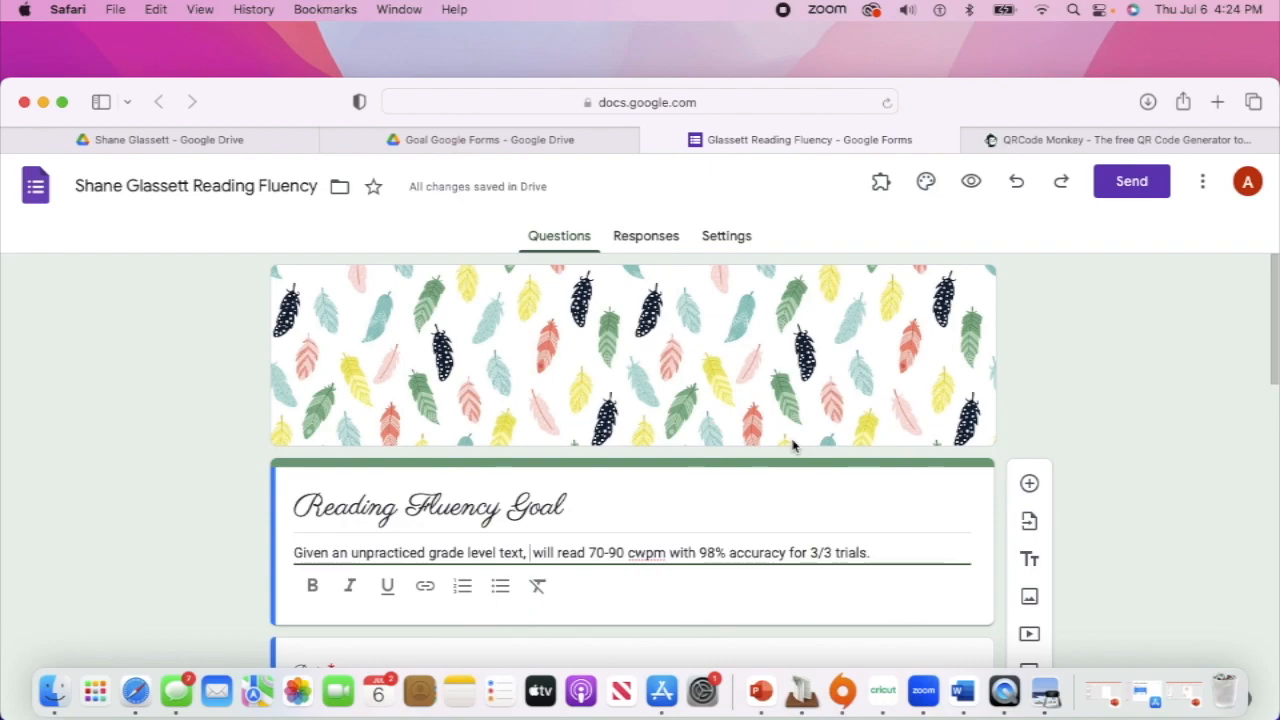
text(Shane)
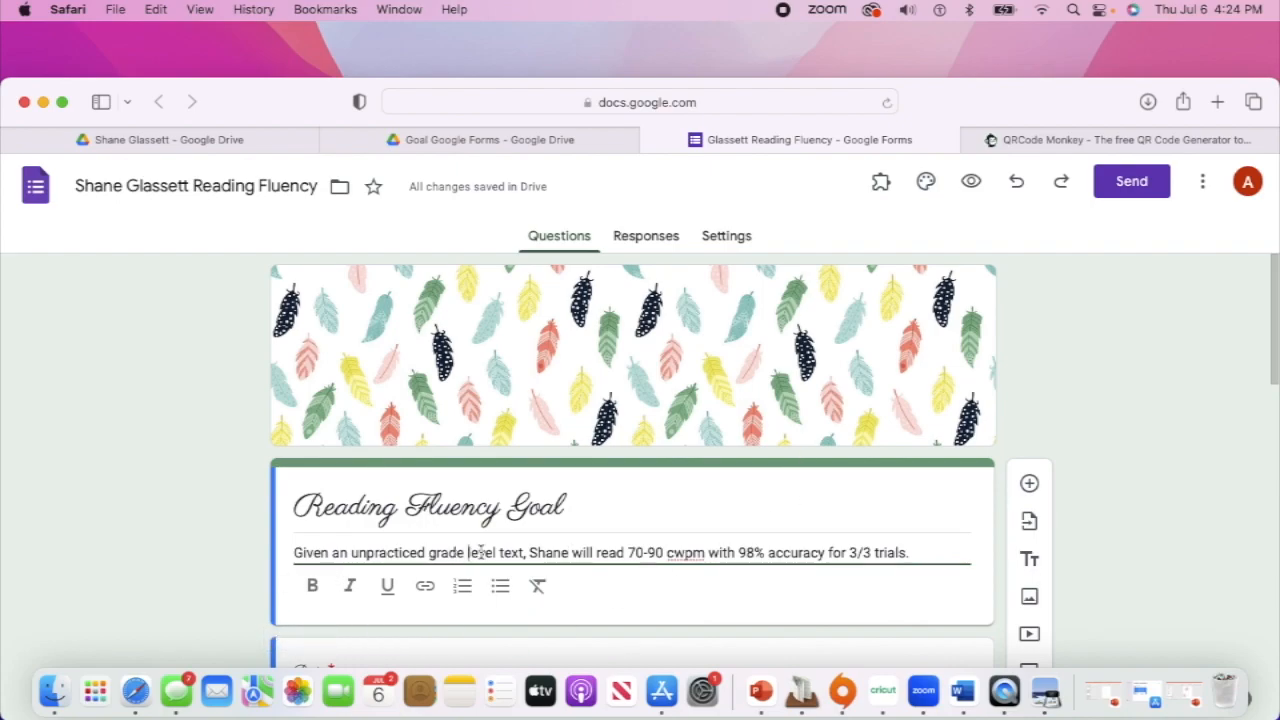
Insert '4th' after 'unpracticed', drop '70-' so the target is 90, and capitalize CWPM
click(426, 553)
text(4th)
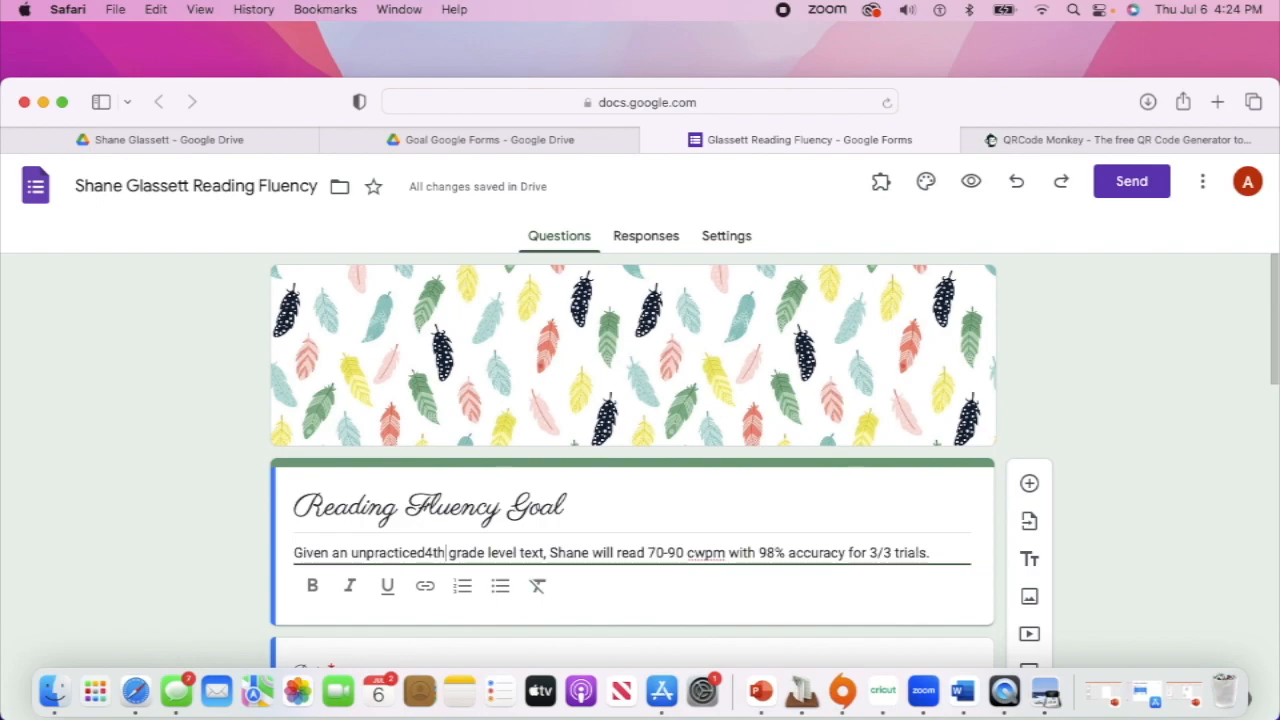
key(Left)
key(Left)
key(Left)
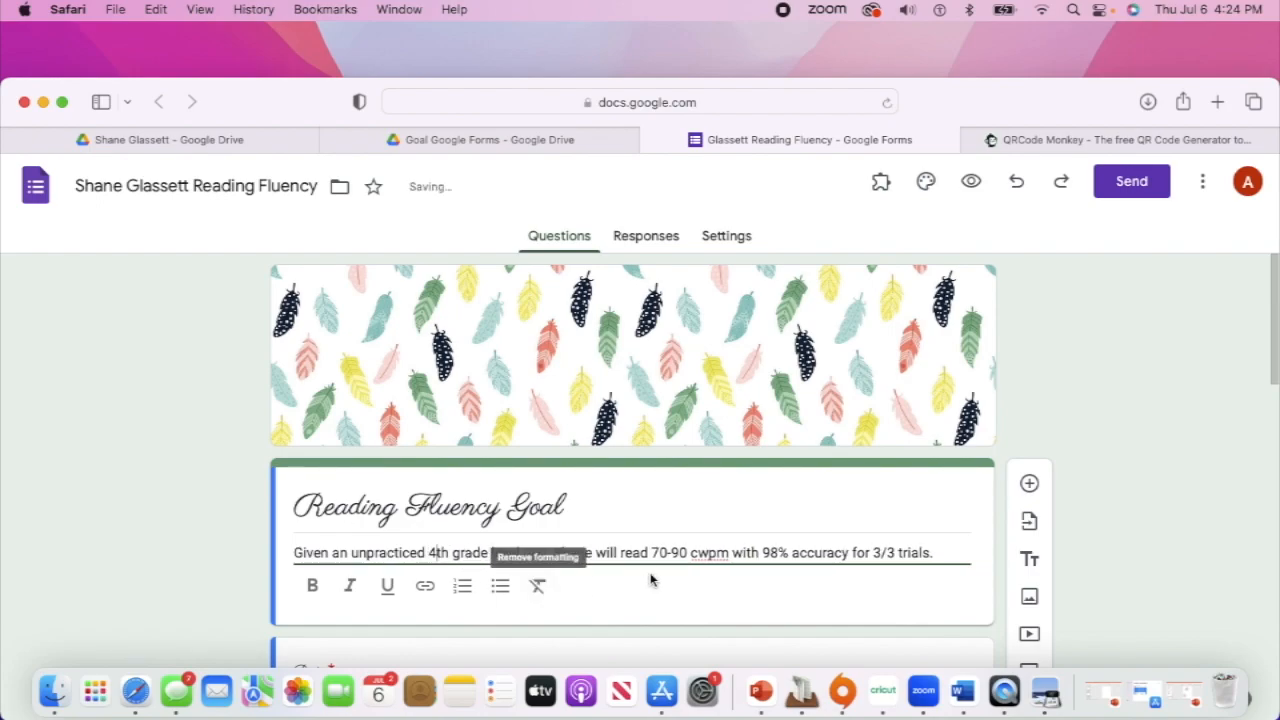
key(BackSpace)
key(BackSpace)
key(BackSpace)
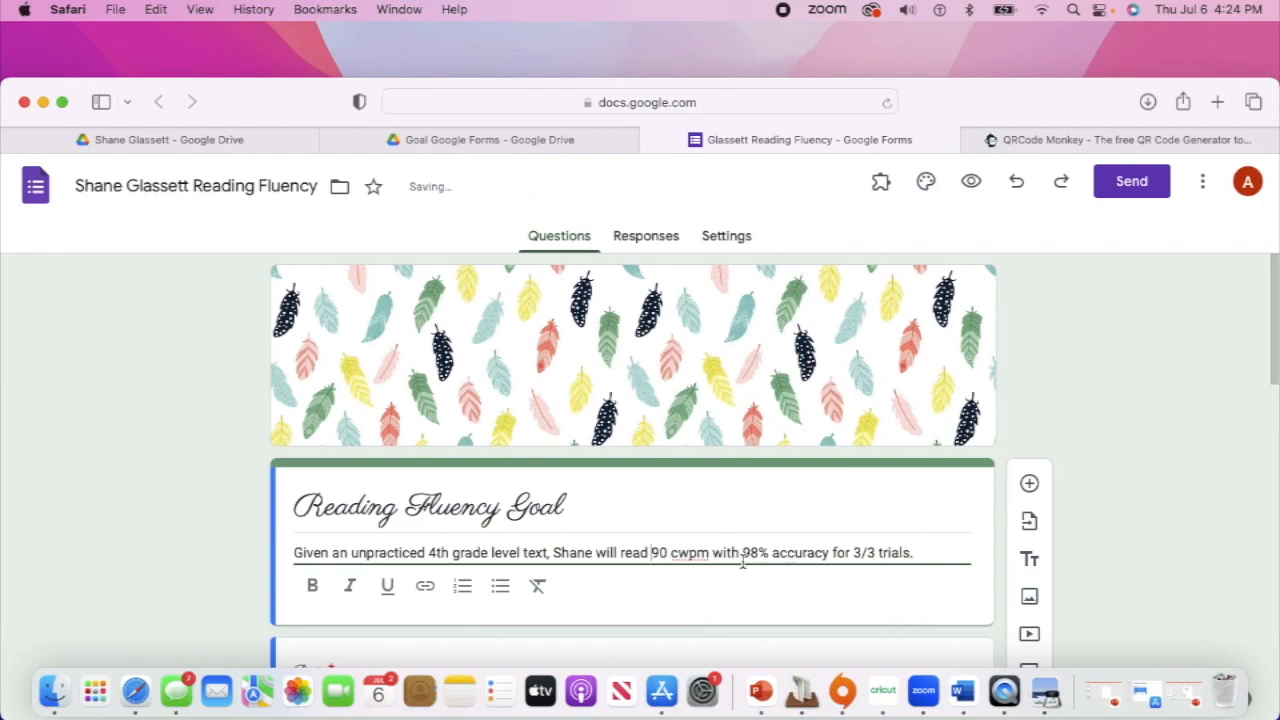
click(698, 551)
double_click(698, 551)
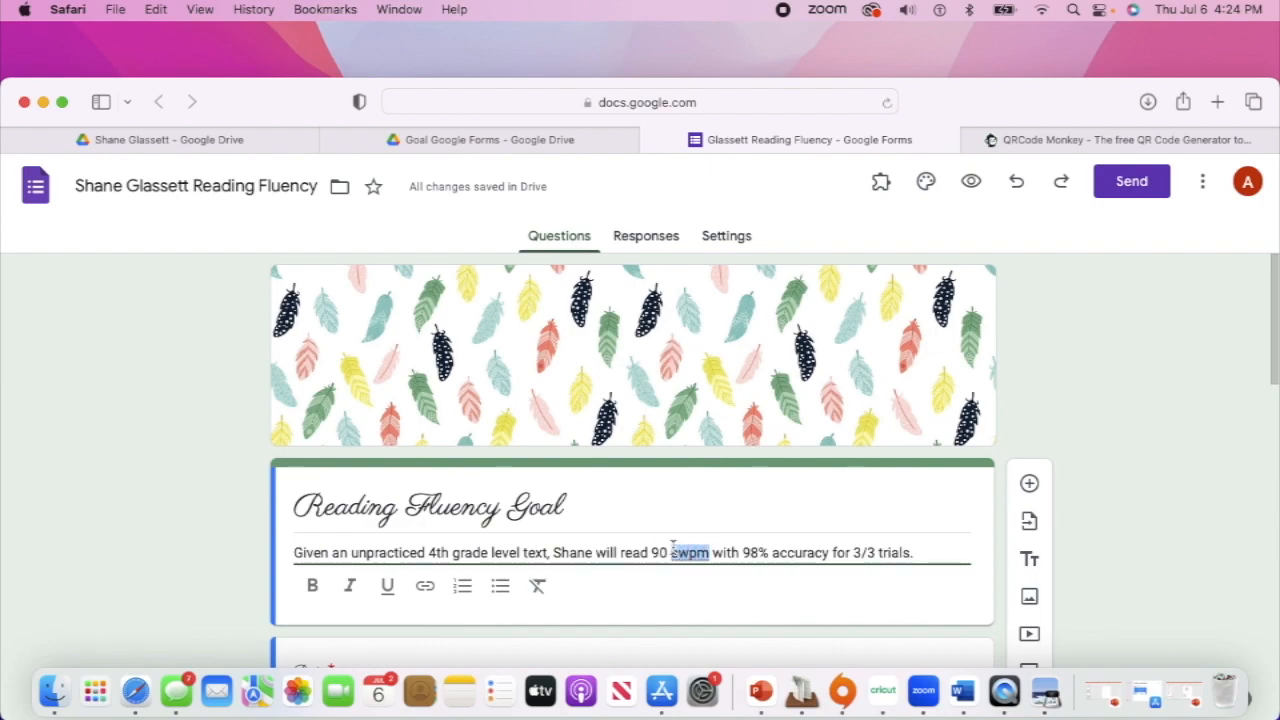
text(CWPM)
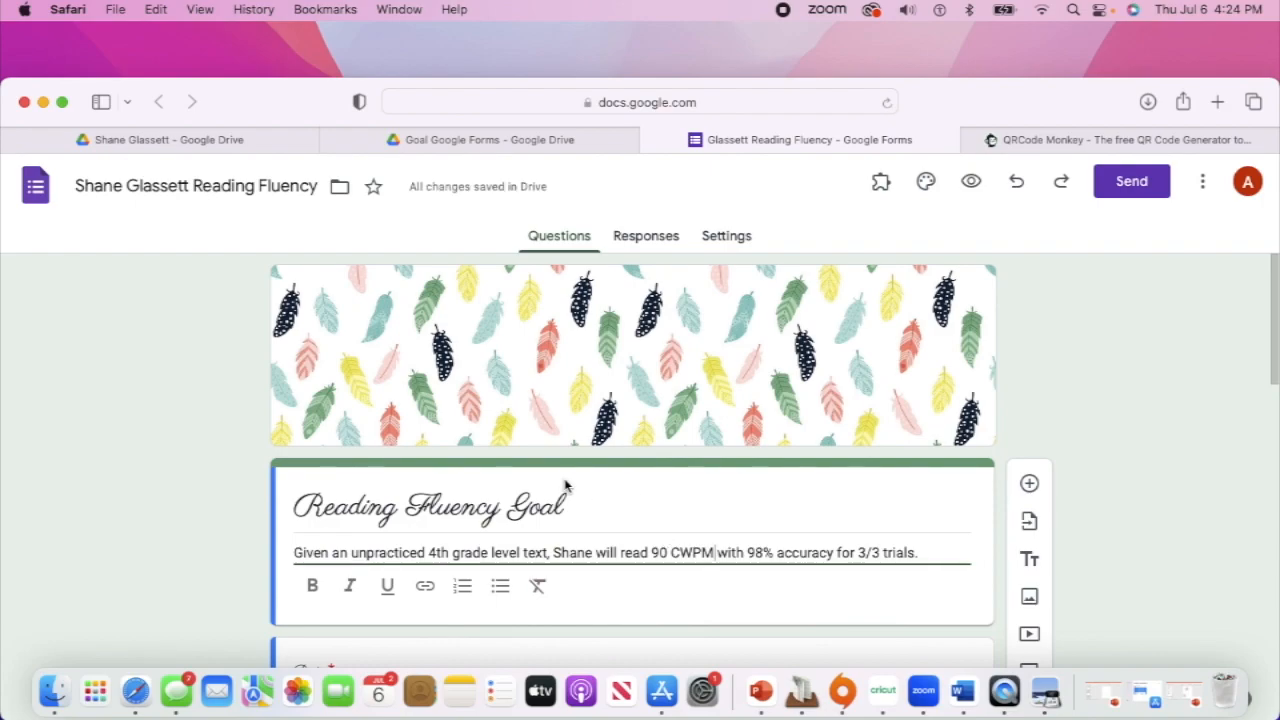
scroll(565, 486, down, 10)
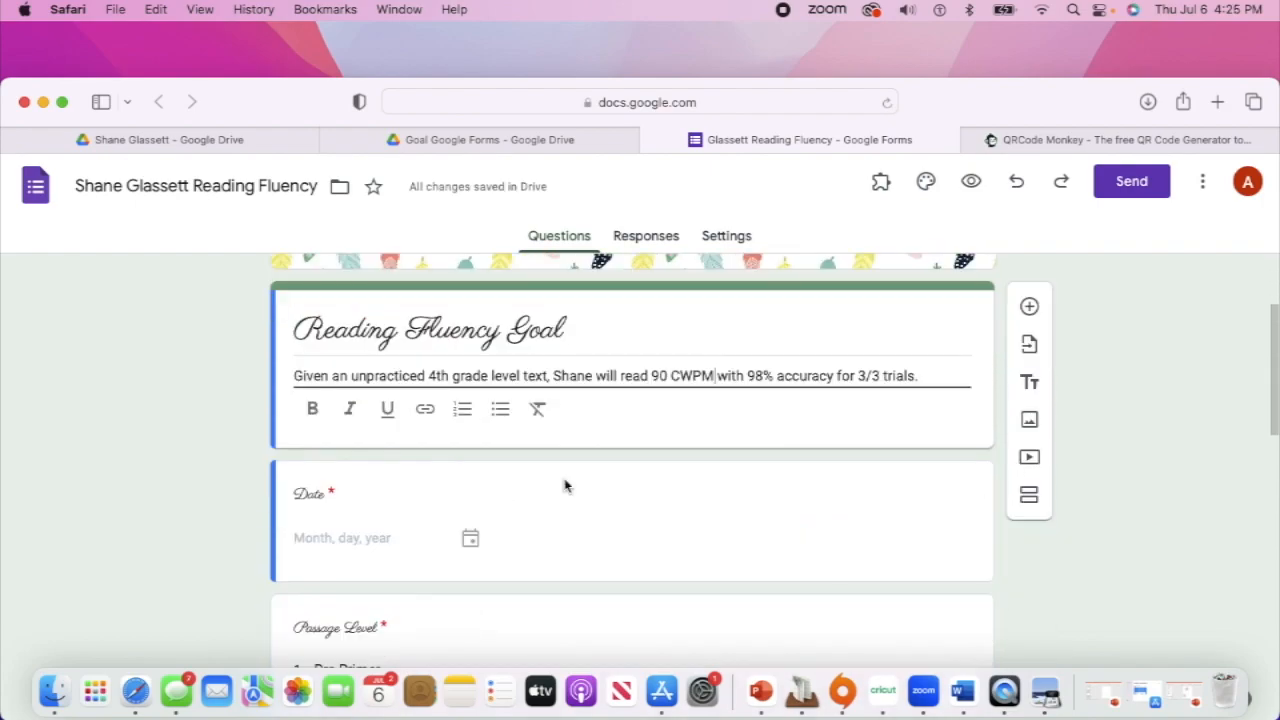
scroll(565, 486, down, 15)
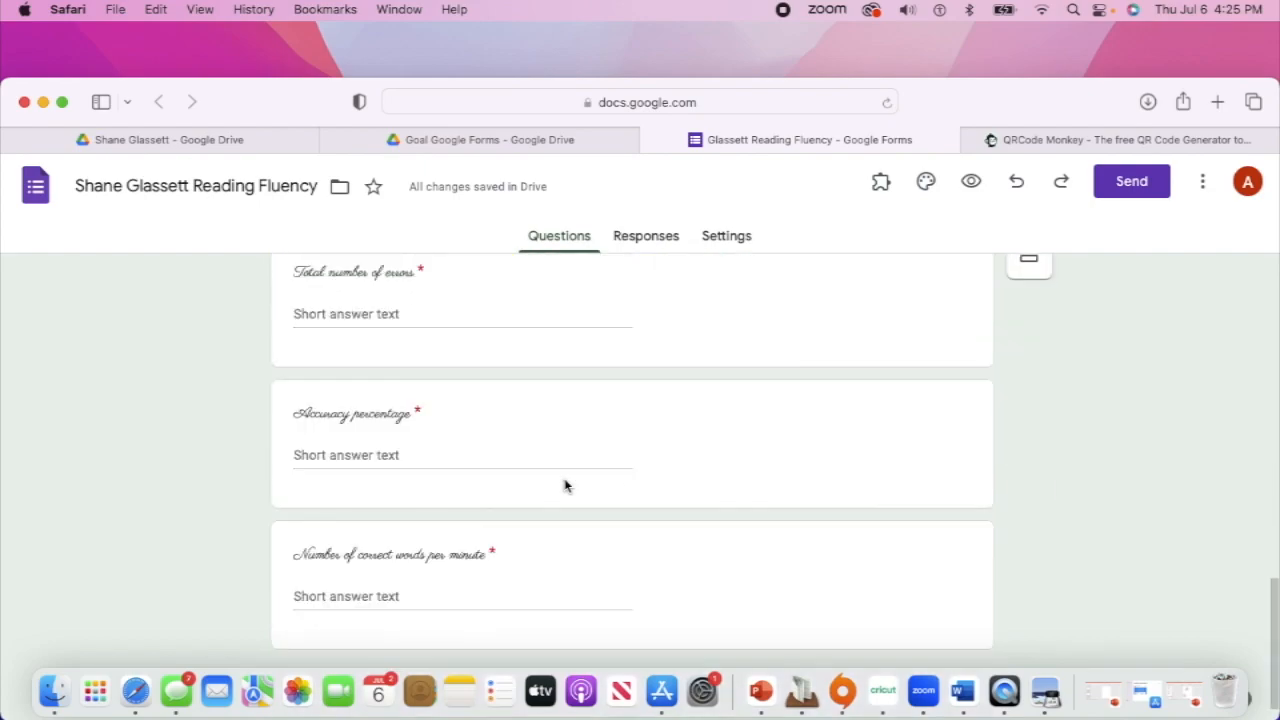
scroll(565, 486, up, 20)
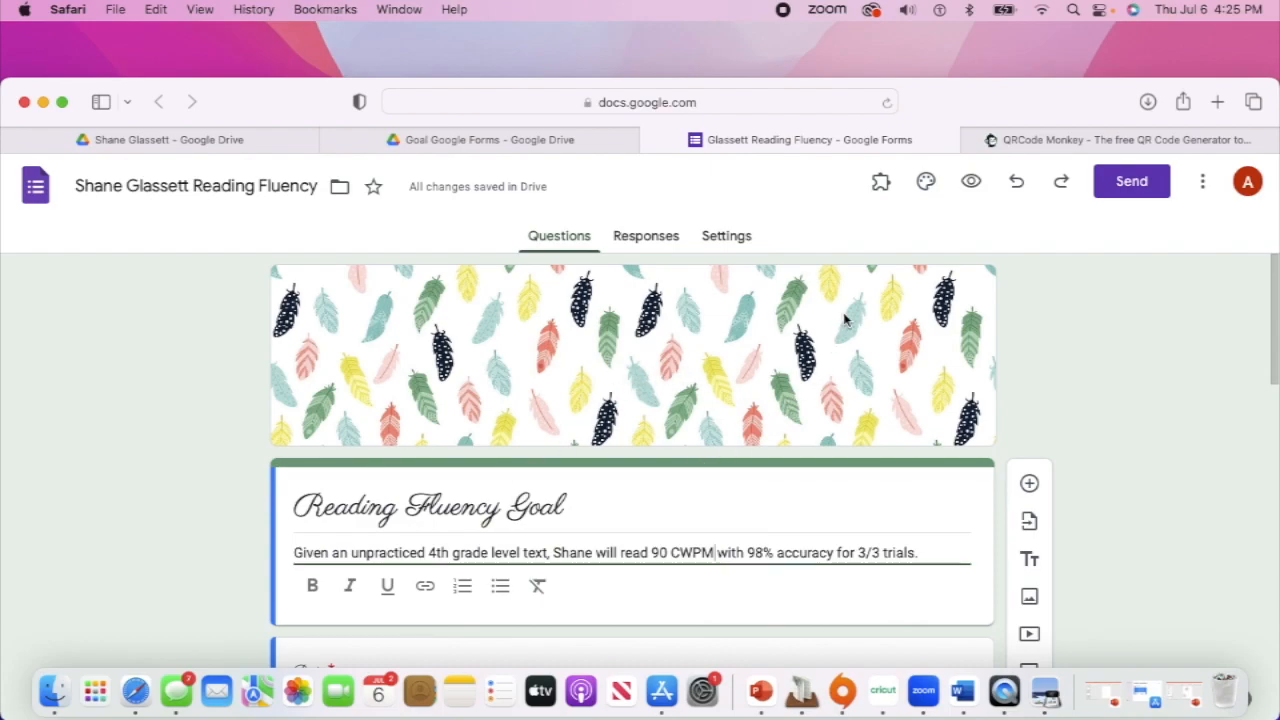
Check the QR code page, raise the browser window, and switch back to the student's form
click(1105, 146)
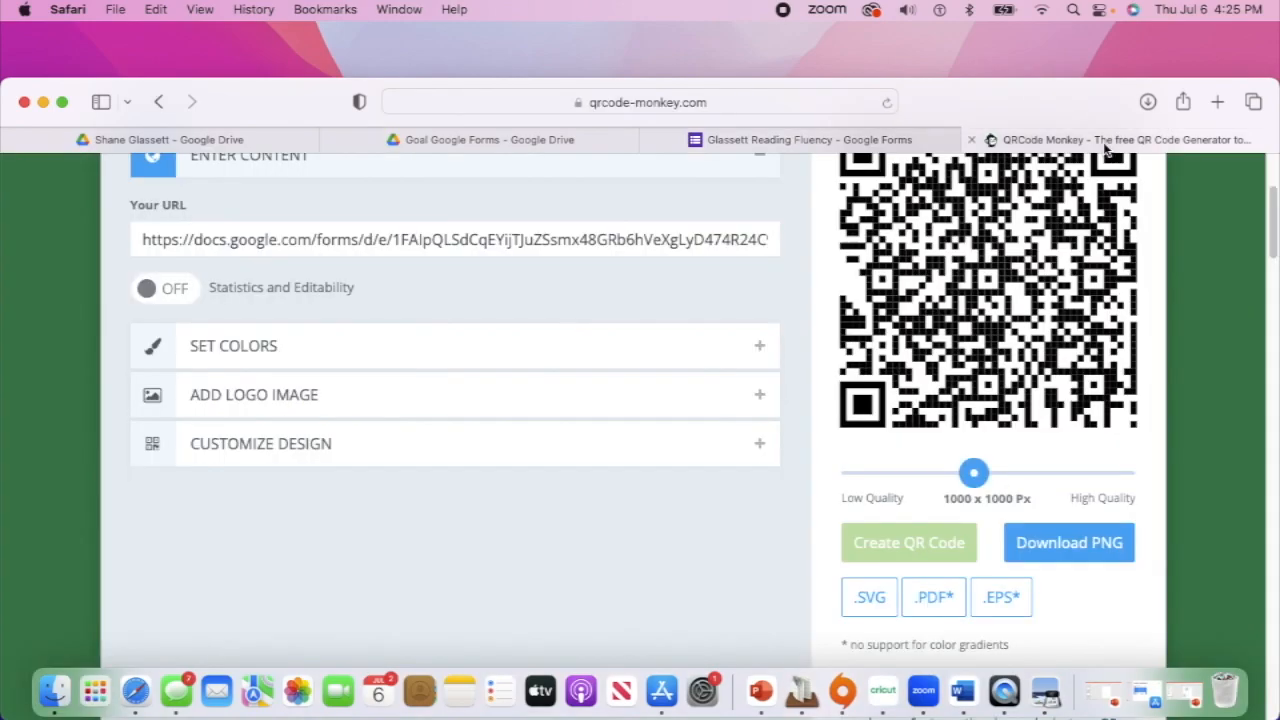
scroll(604, 263, up, 5)
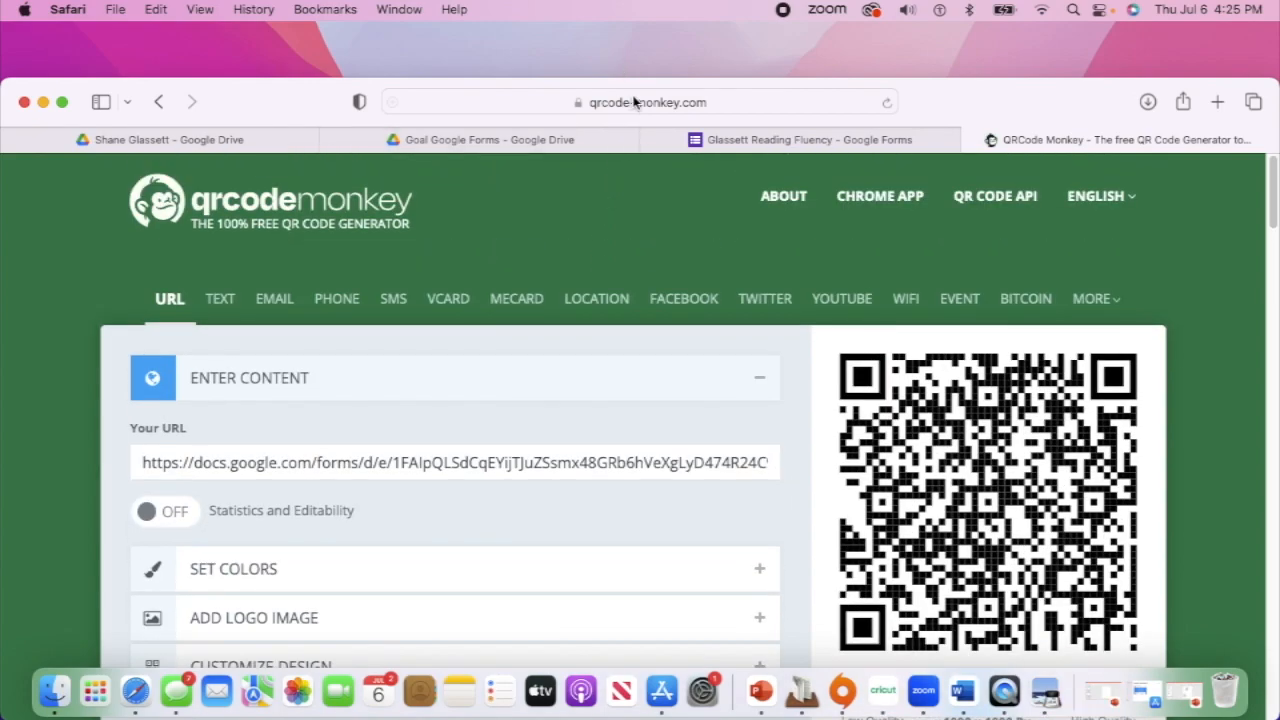
drag(965, 87, 957, 23)
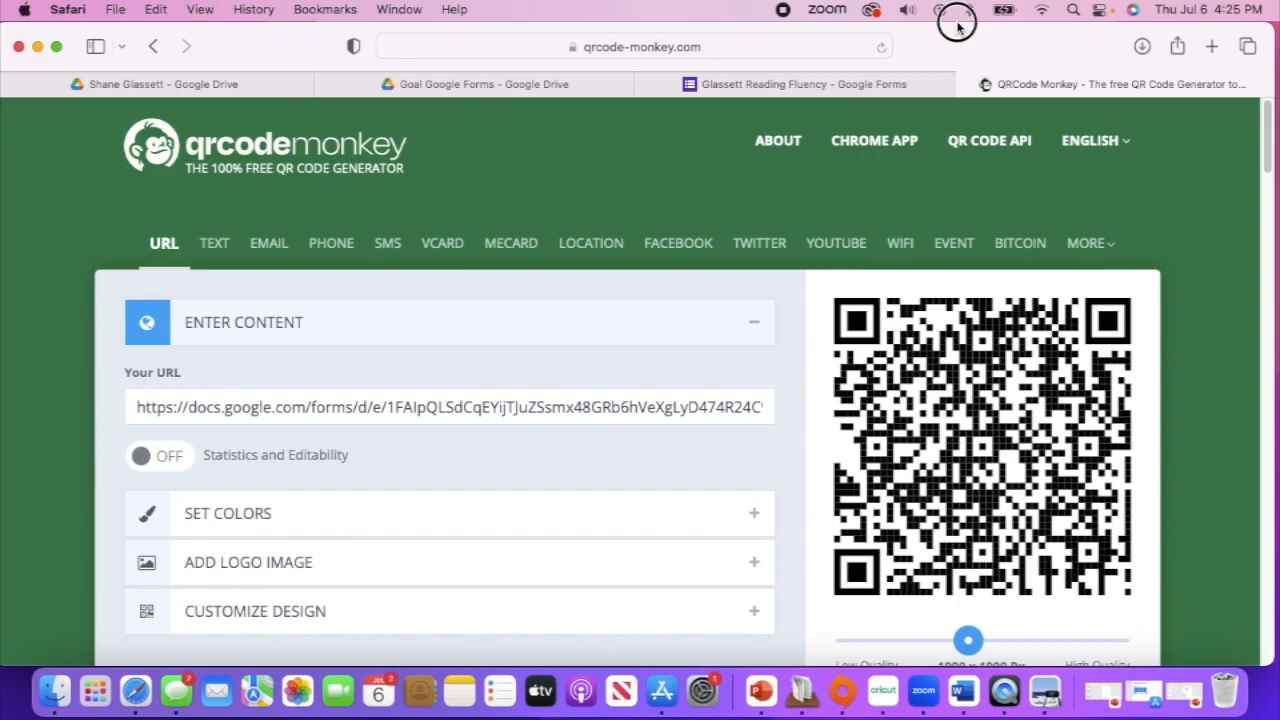
click(795, 86)
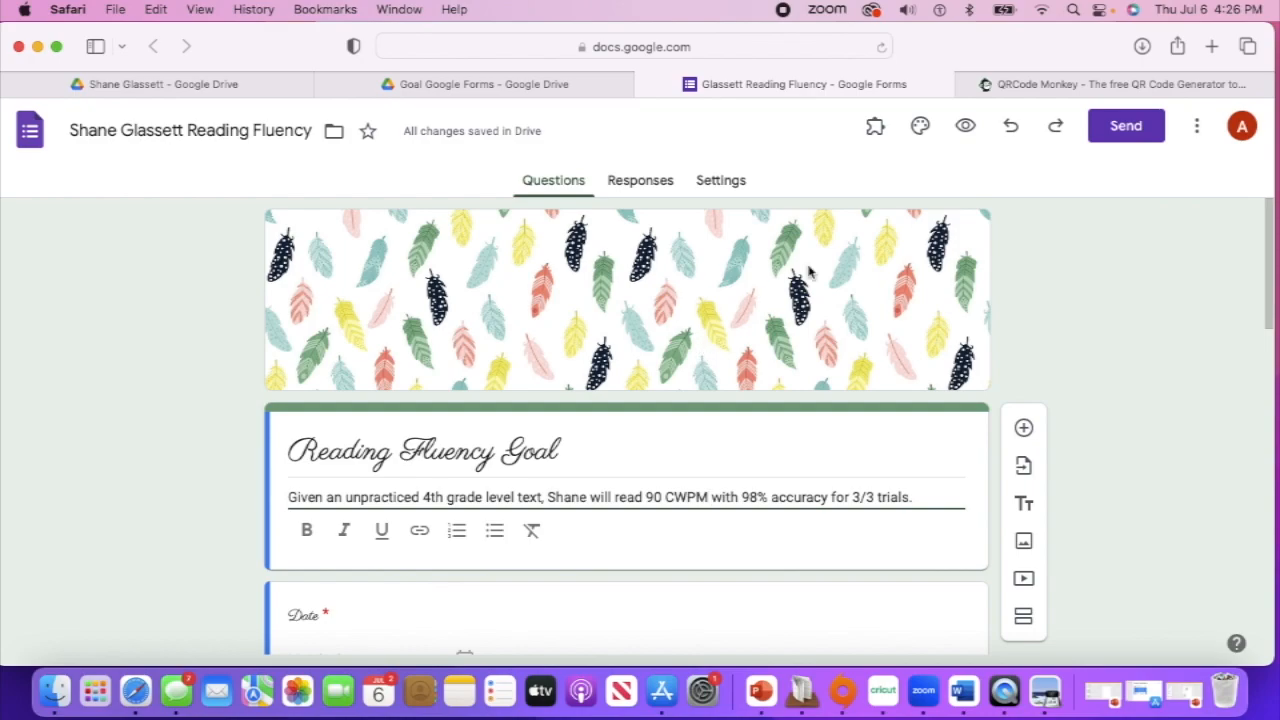
Generate the form's pre-filled link, copy it, and go back to QRCode Monkey
click(1196, 133)
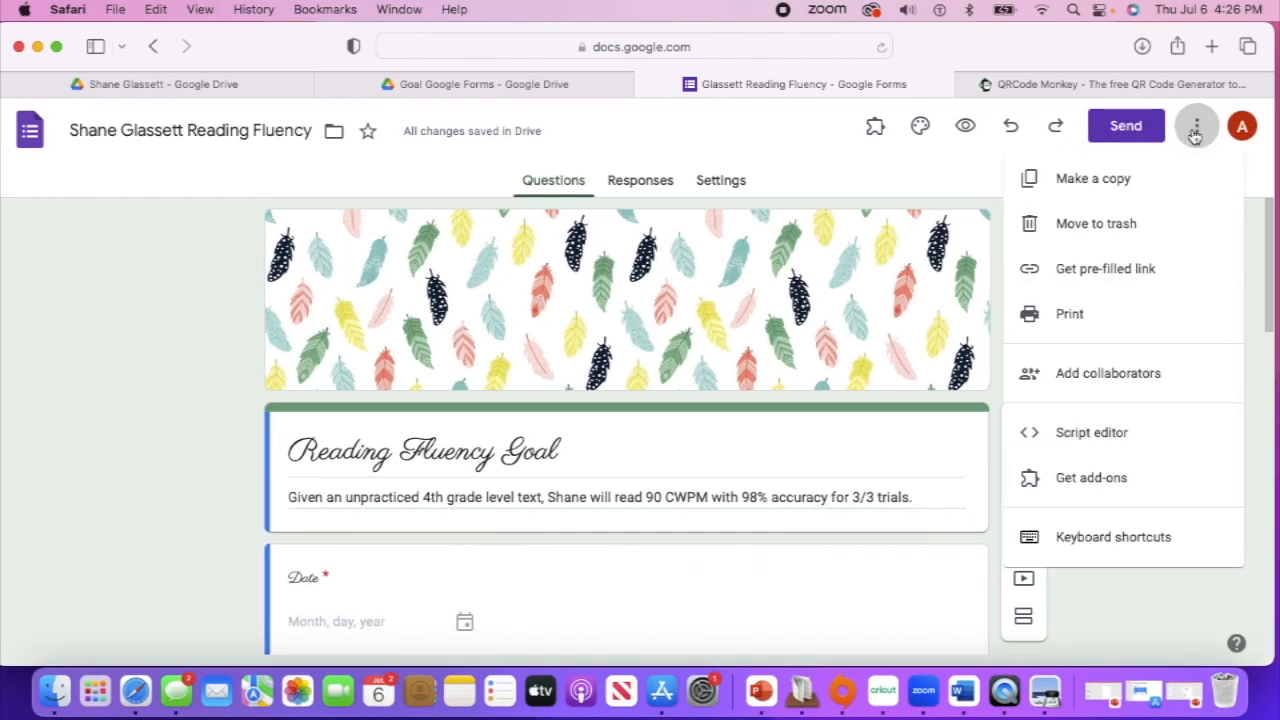
click(1107, 271)
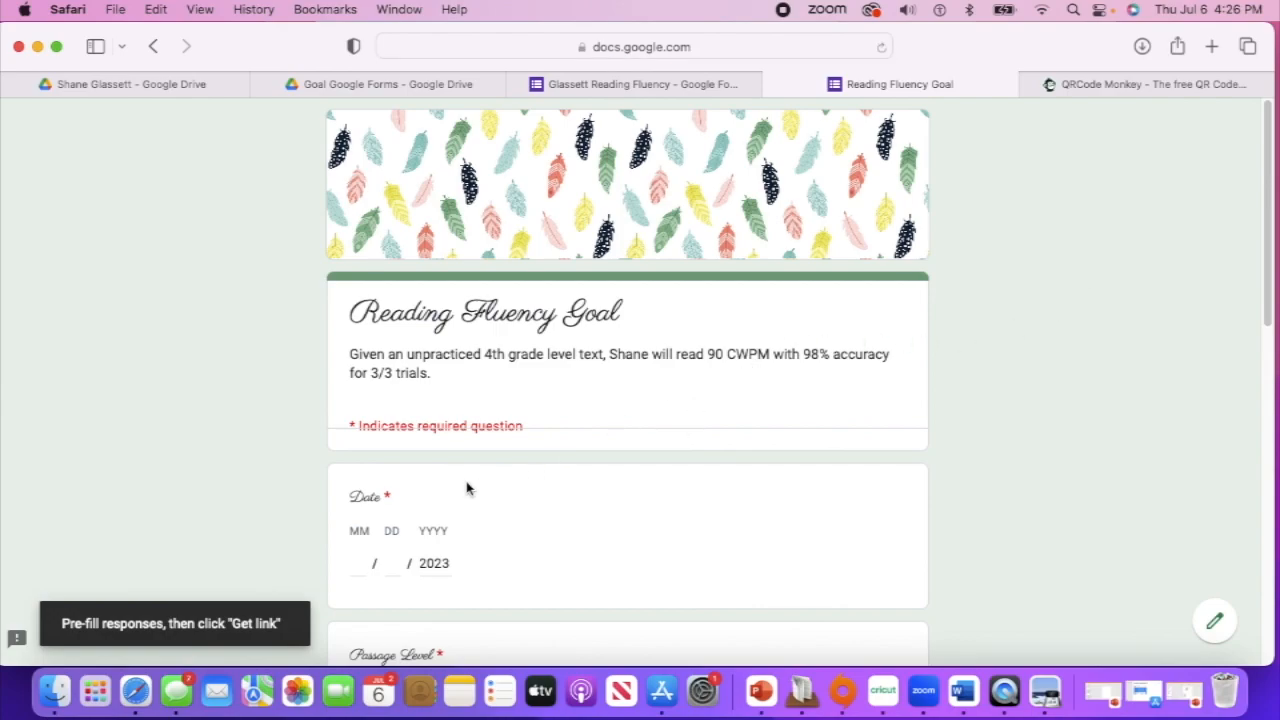
scroll(560, 503, down, 15)
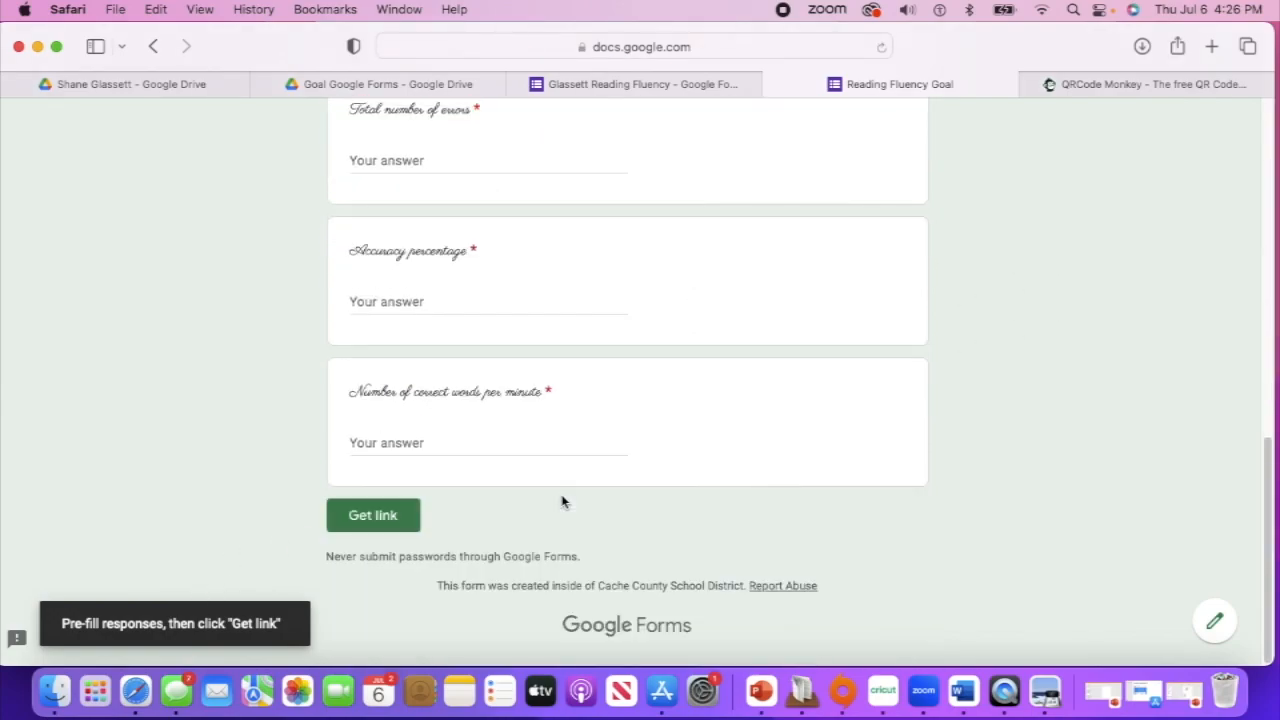
click(359, 519)
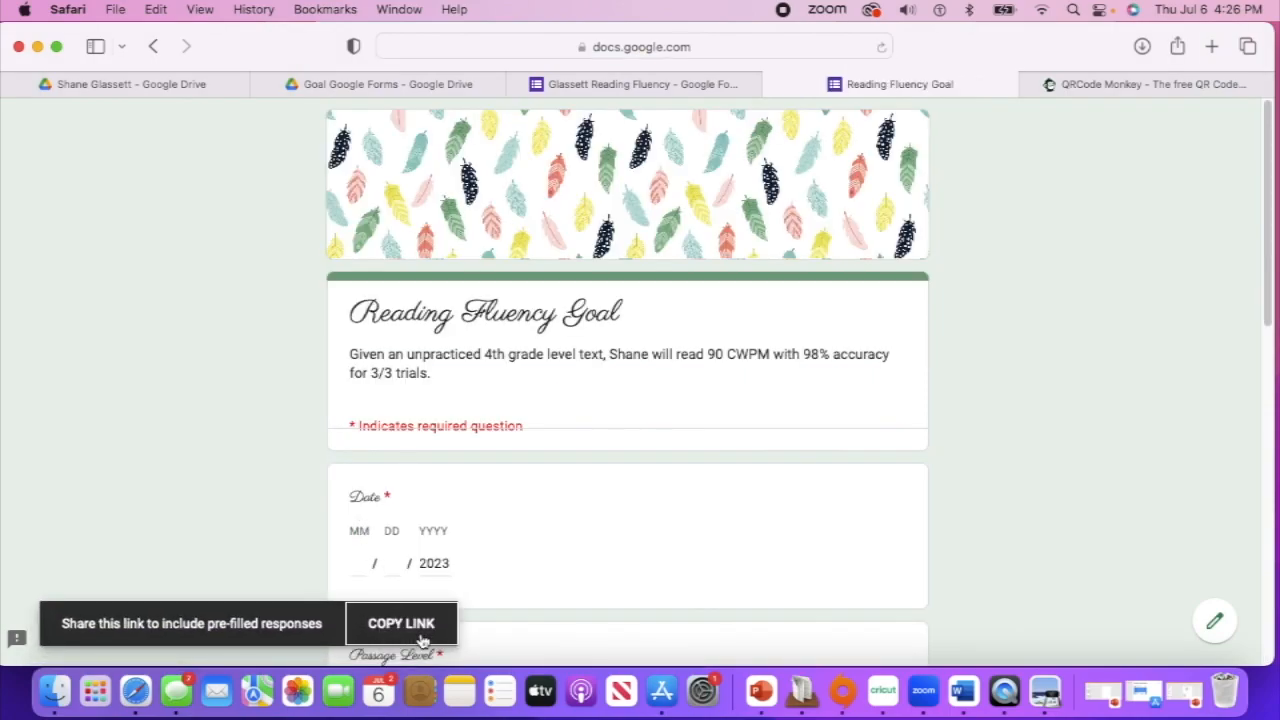
click(401, 625)
click(1155, 86)
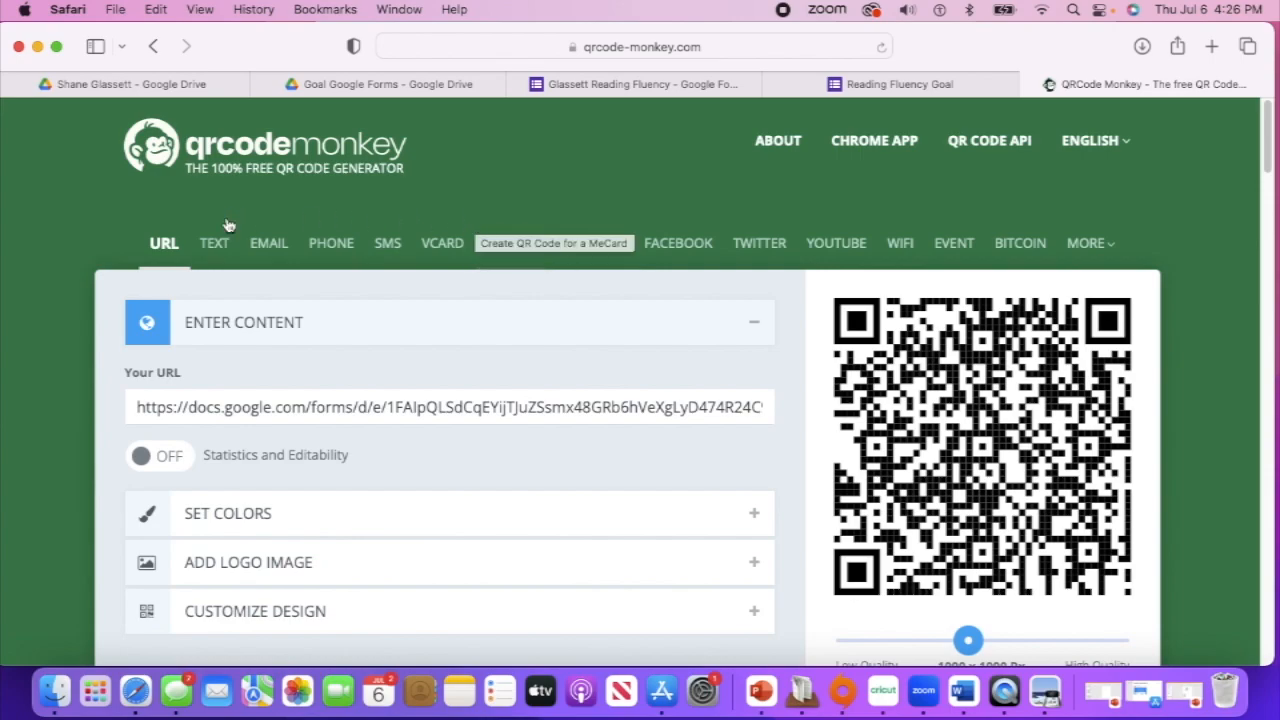
Replace the Your URL field with the pasted pre-filled link and create a fresh QR code
click(498, 408)
key(super+a)
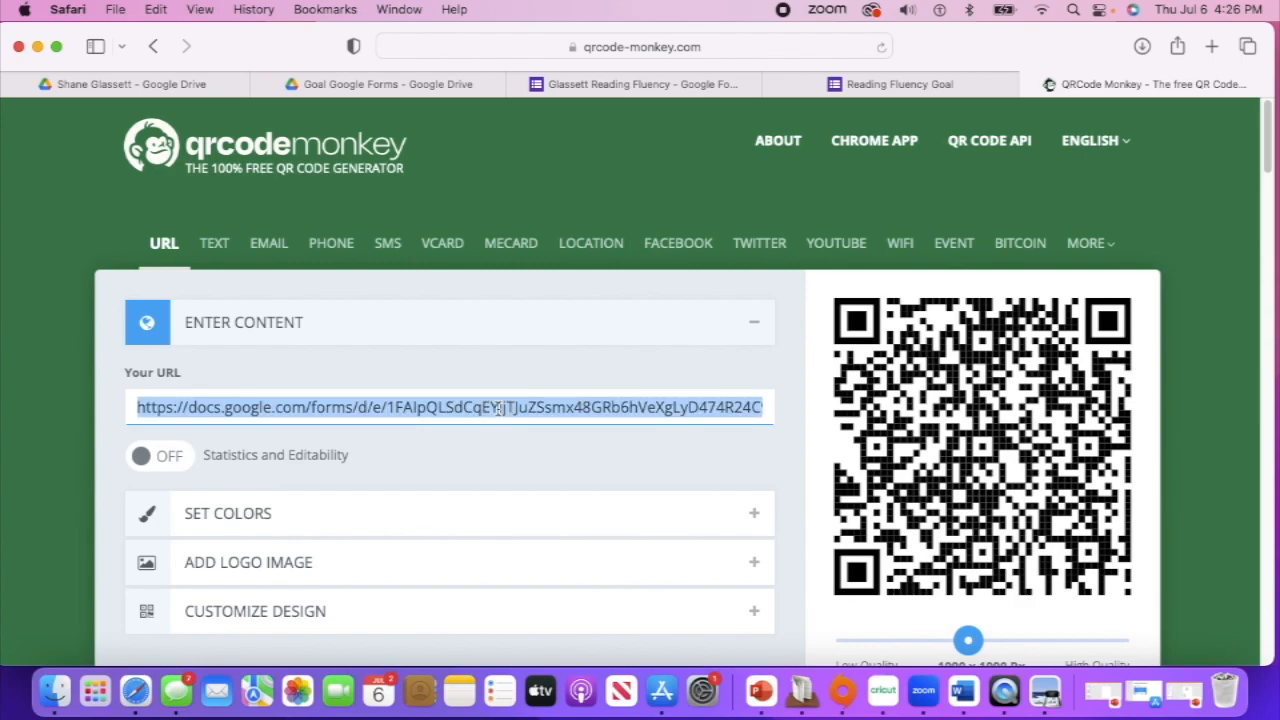
key(super+v)
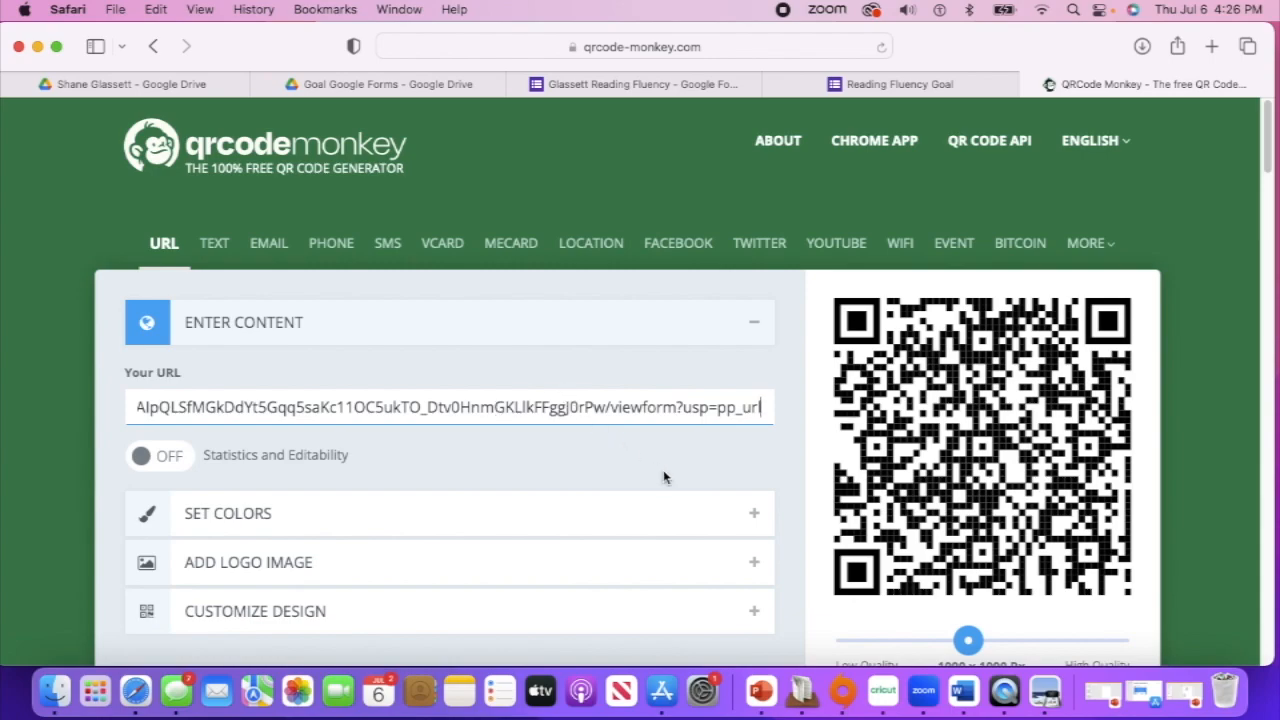
scroll(695, 460, down, 1)
scroll(695, 460, down, 4)
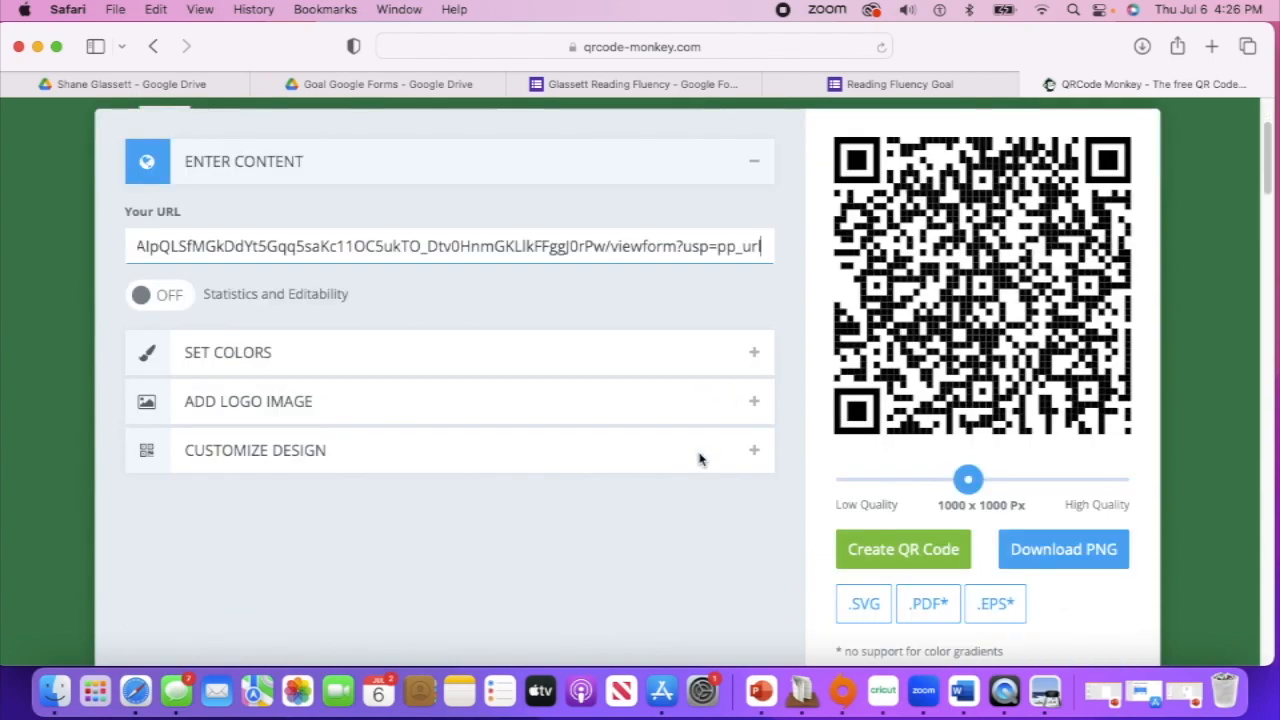
click(884, 553)
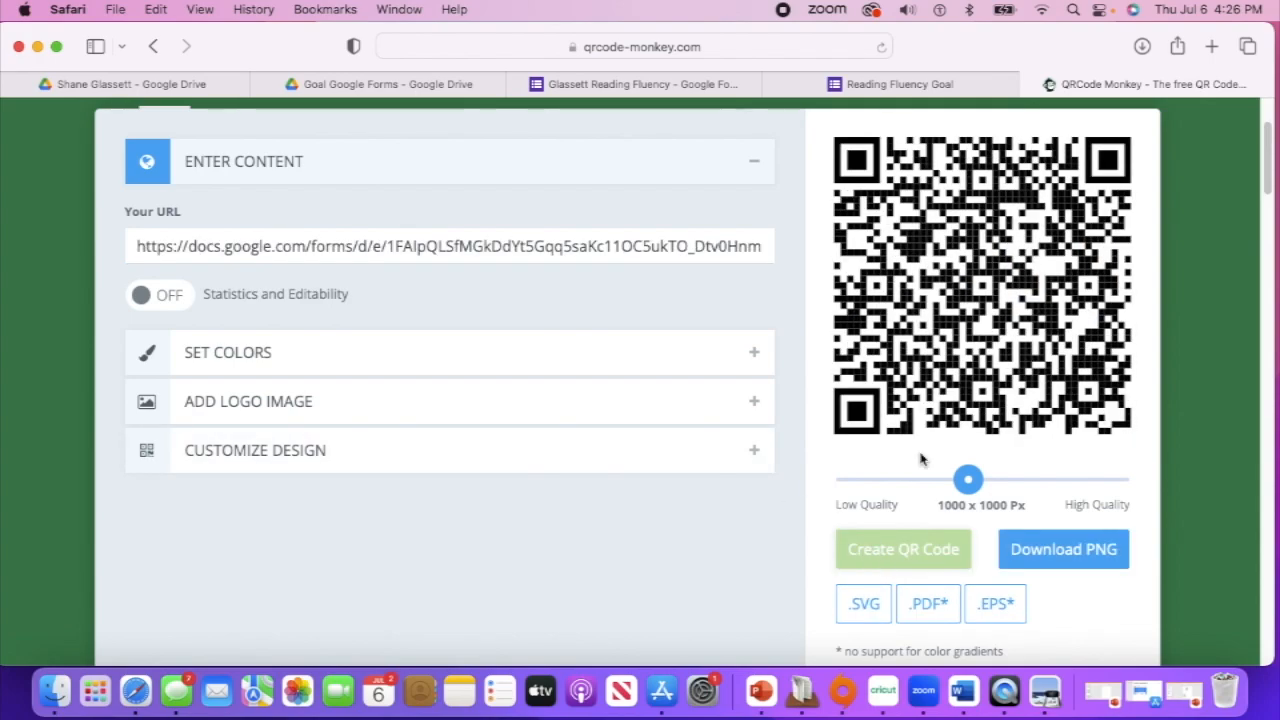
Download the QR code as qr-code.png, dismiss the ad, and confirm it in Finder's Recents
click(1071, 561)
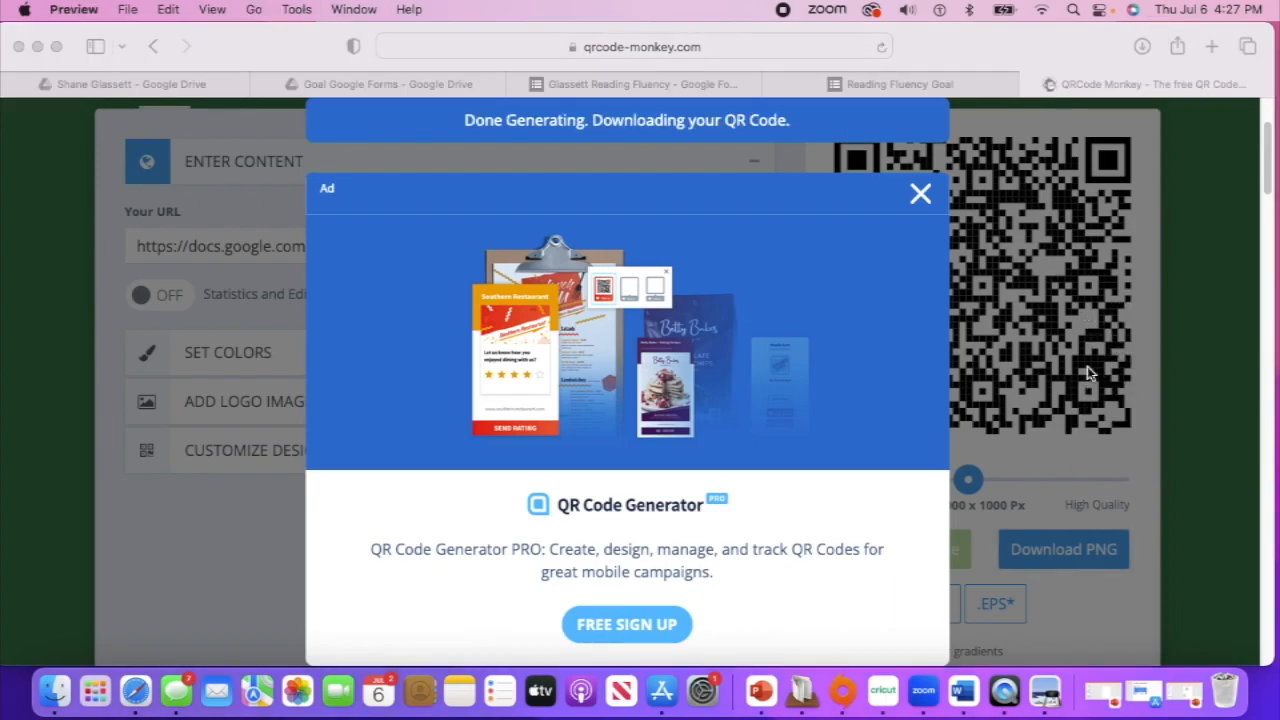
click(918, 207)
click(922, 202)
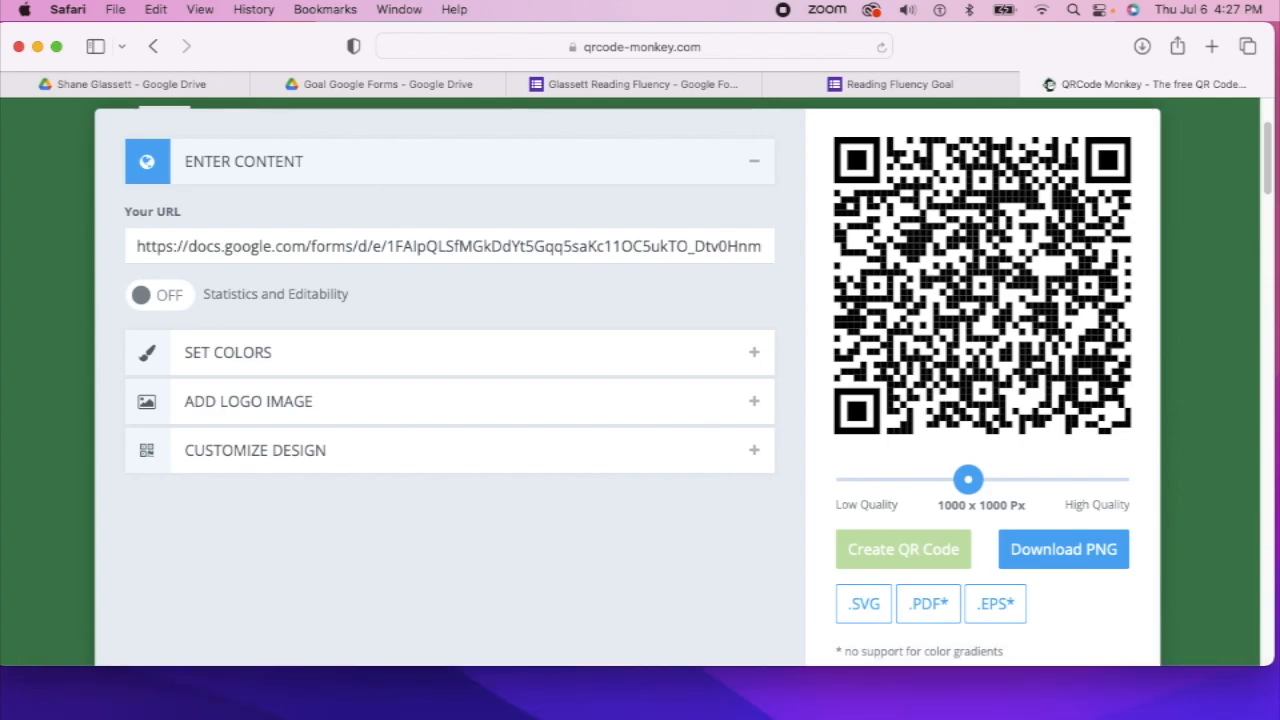
key(super+Tab)
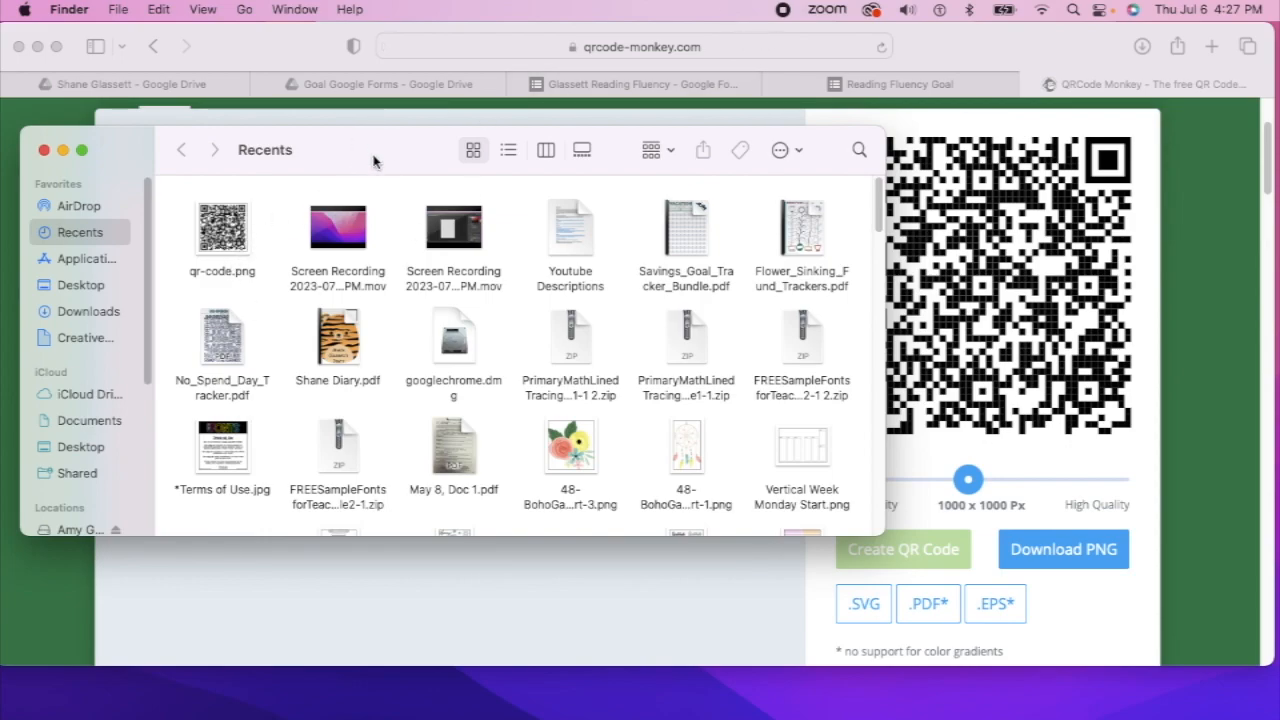
Drag the Finder Recents window off the left edge to reveal the QR code page
drag(374, 157, 0, 160)
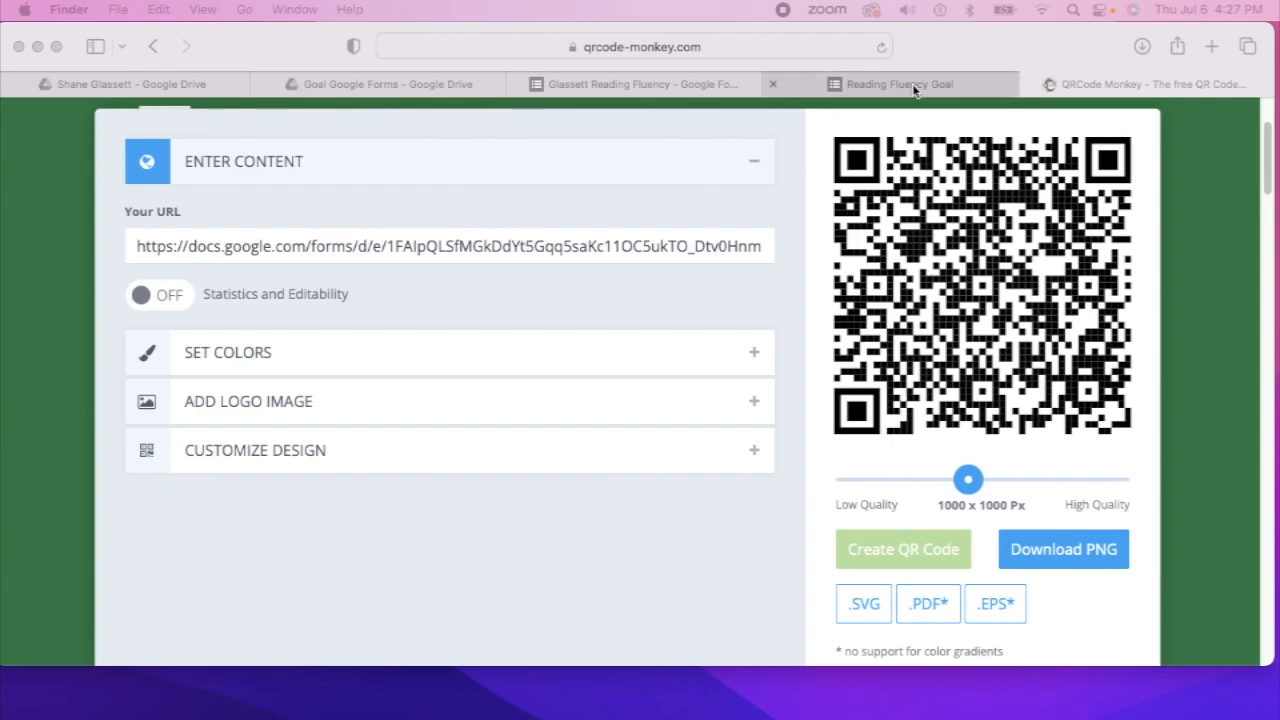
From the student's Drive folder, use New to start a blank Google Slides presentation
click(169, 91)
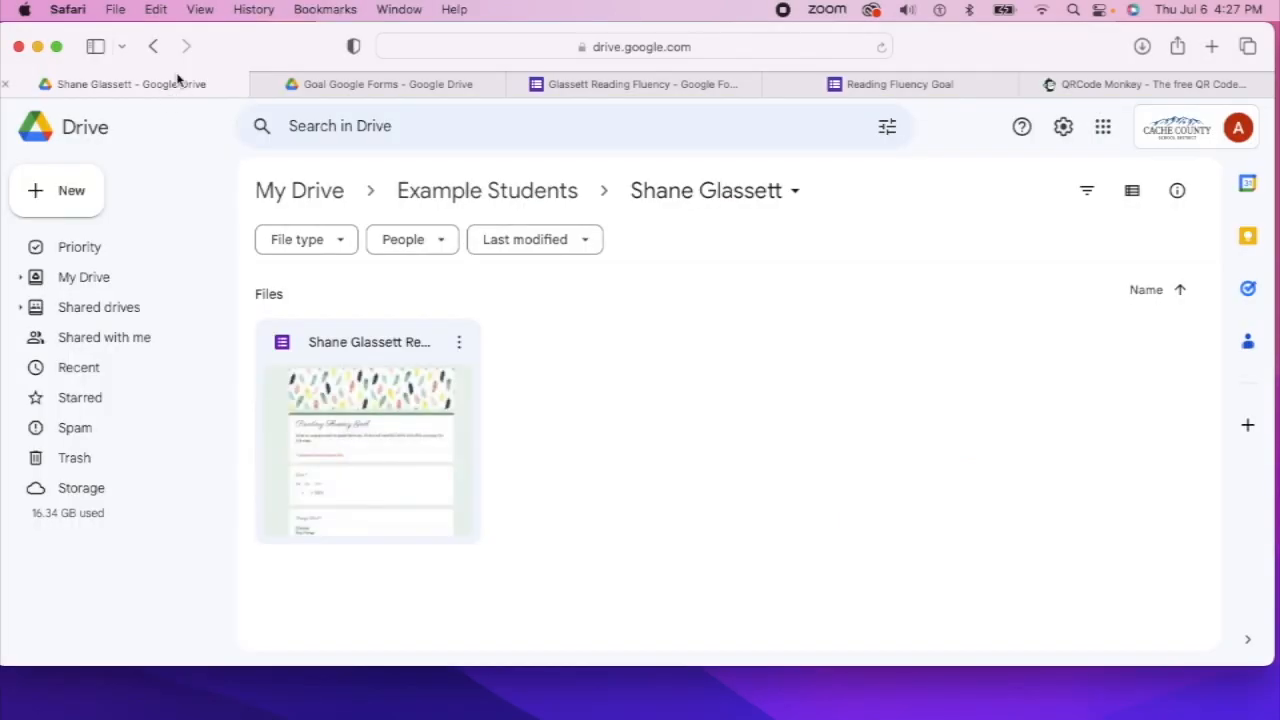
click(33, 188)
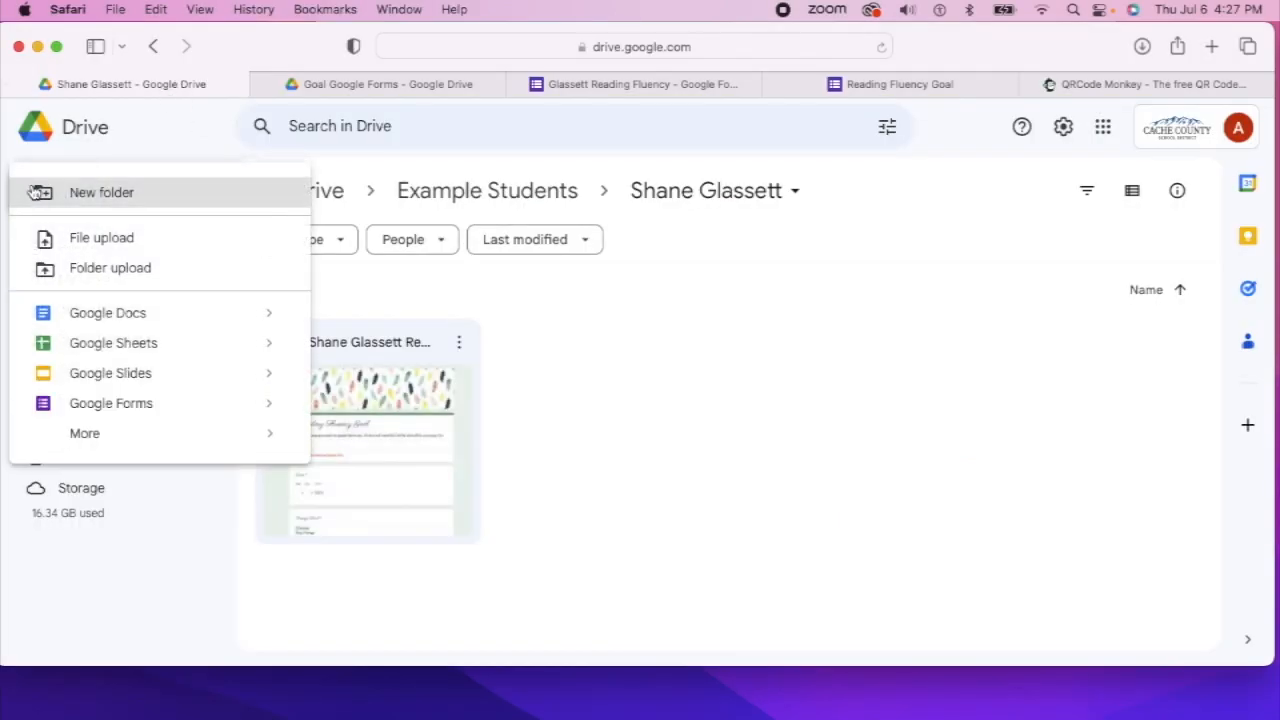
click(183, 378)
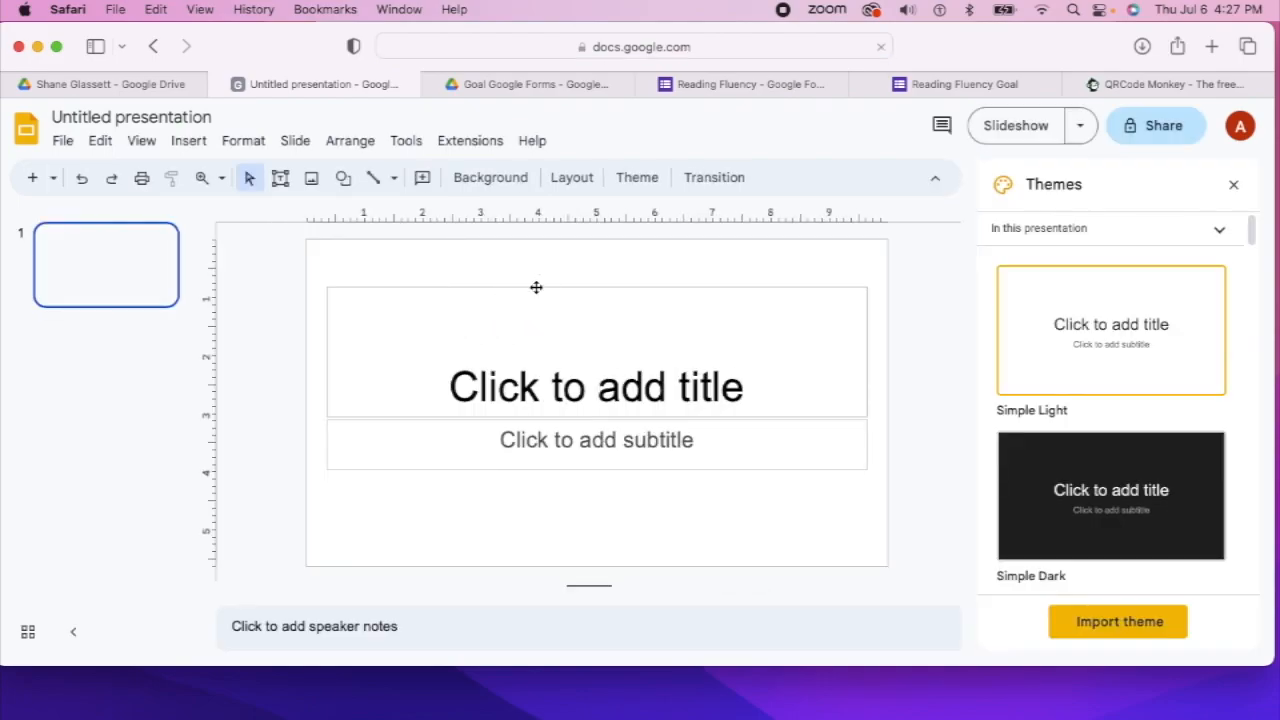
Delete the slide's title box and type the student's full name into the subtitle
click(536, 287)
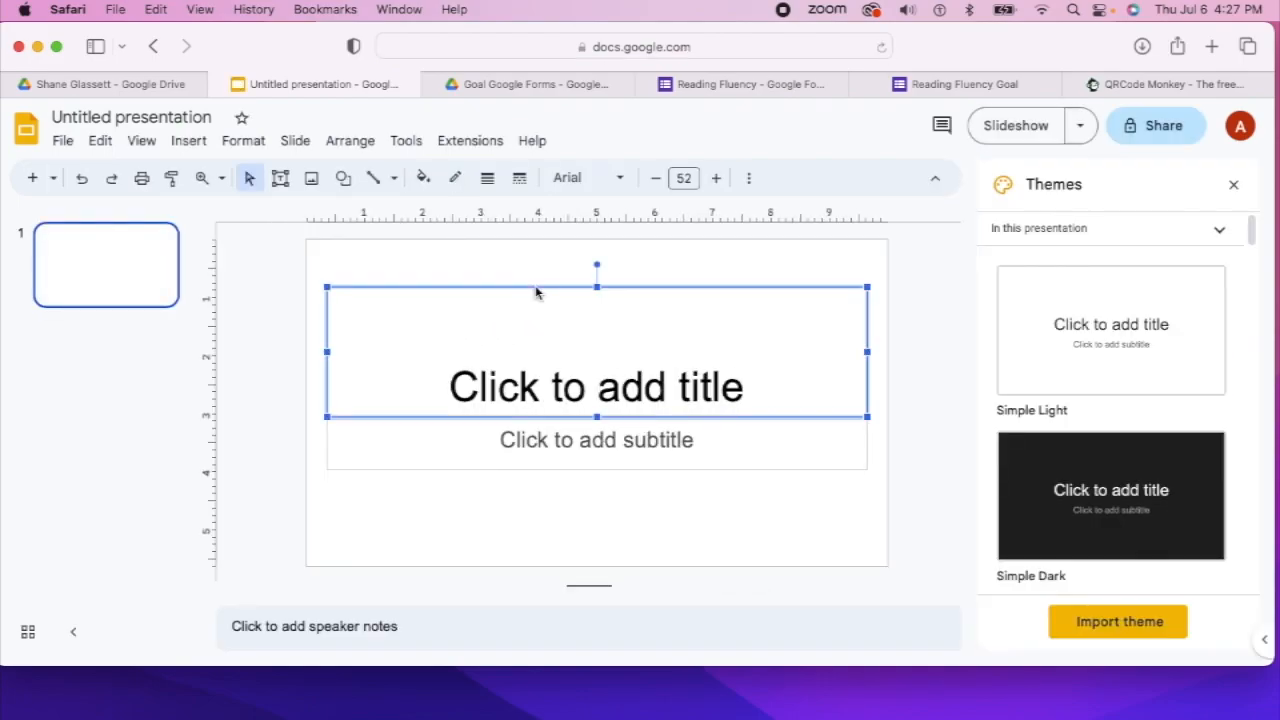
key(BackSpace)
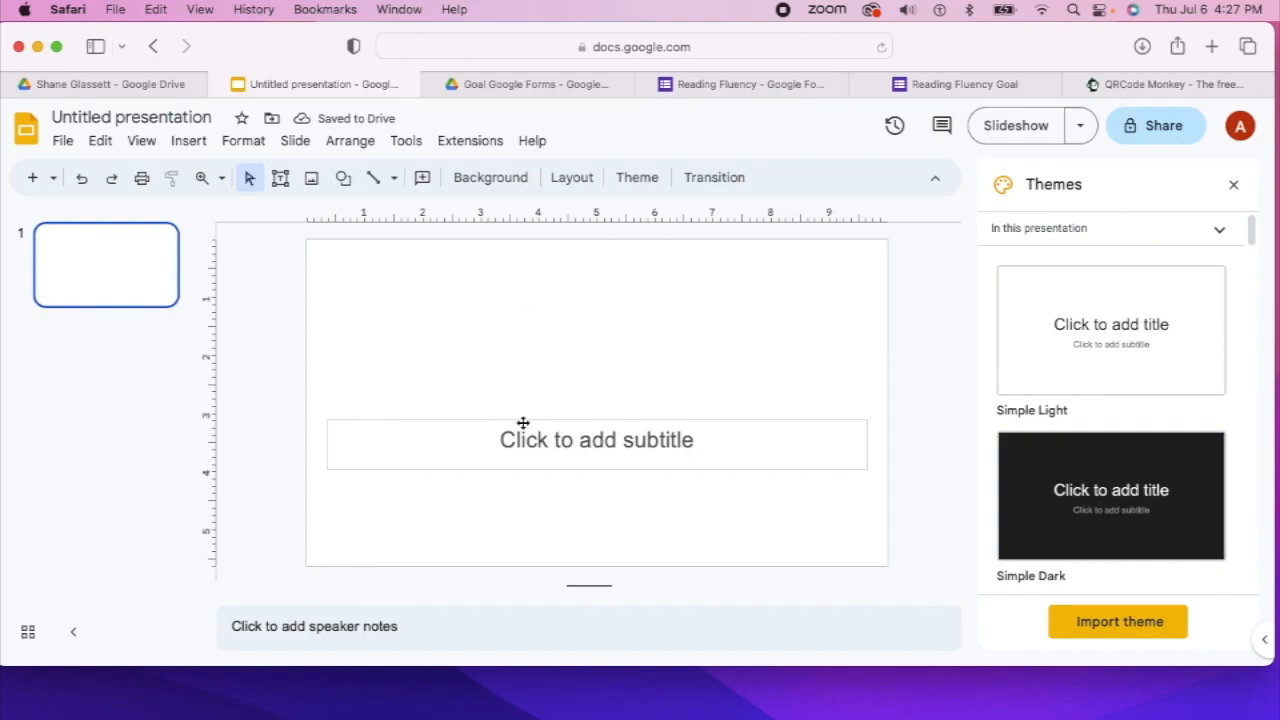
click(523, 423)
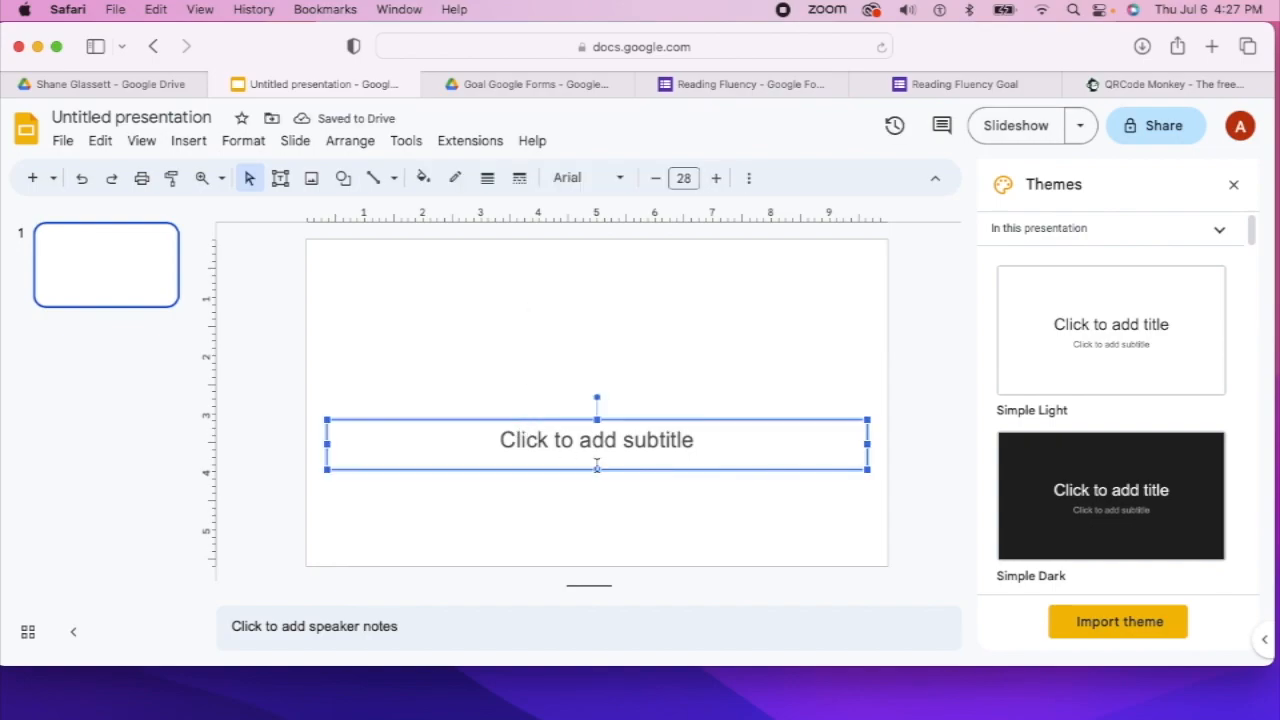
click(651, 449)
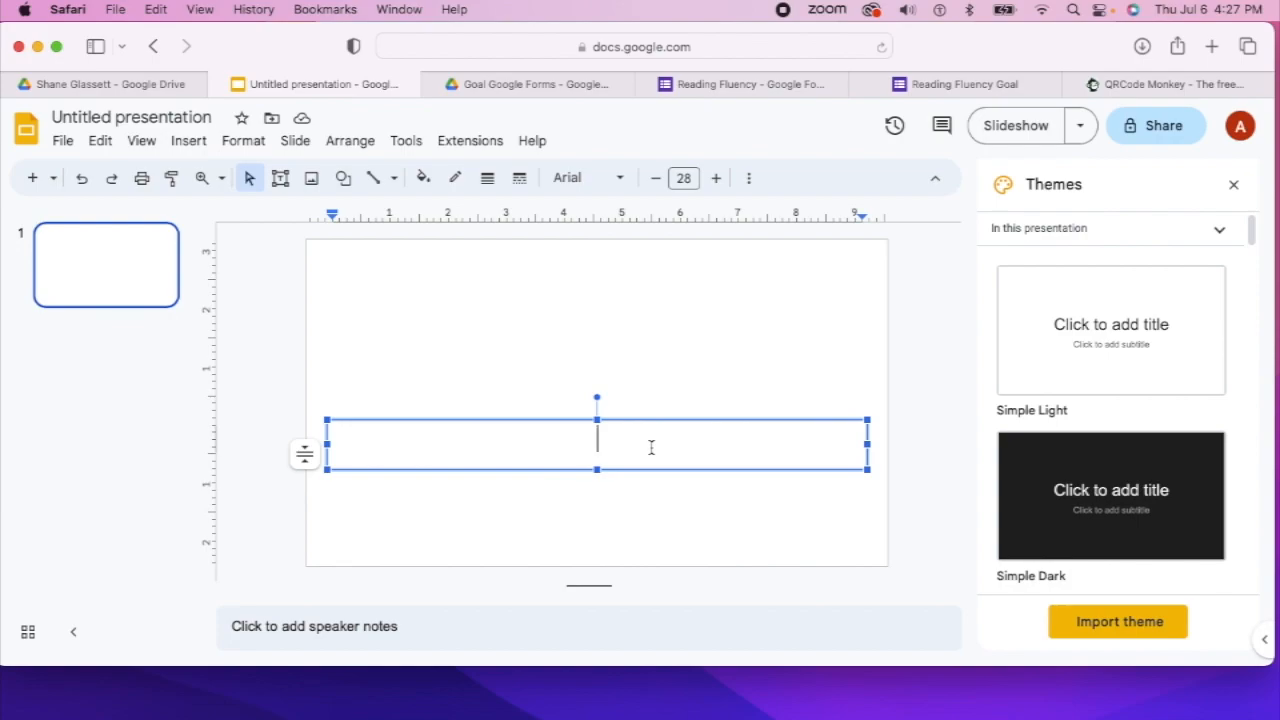
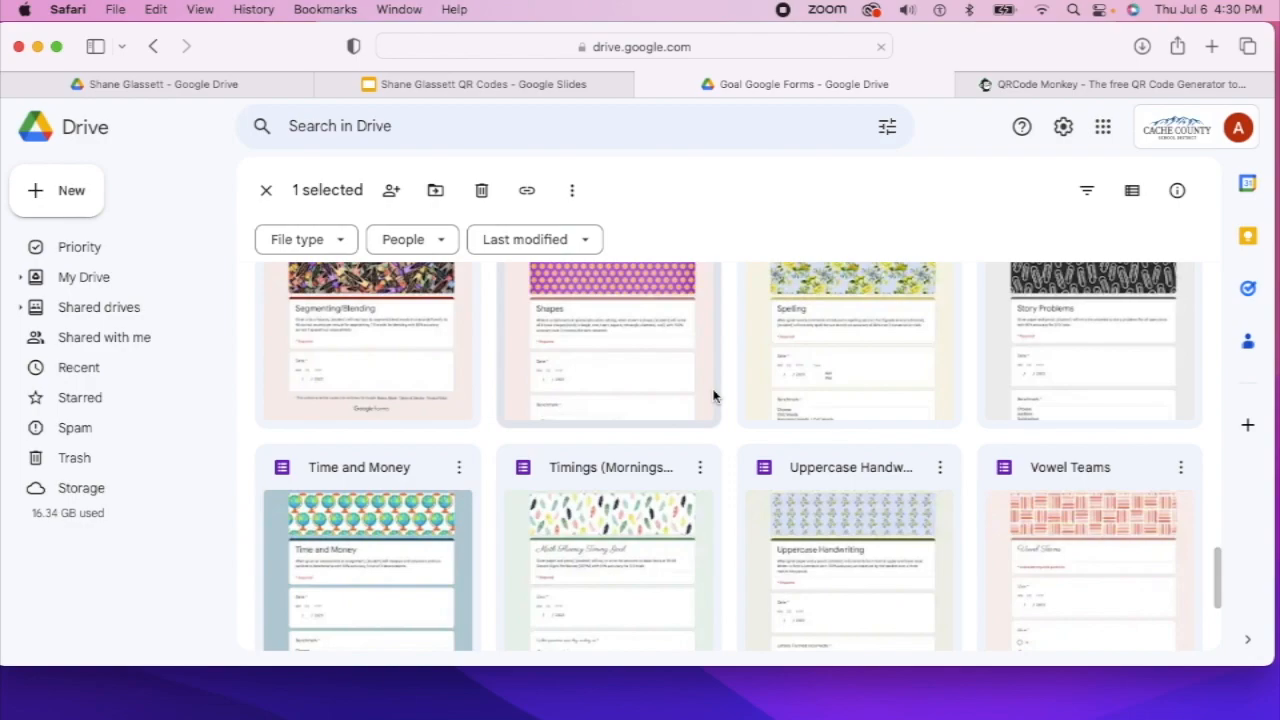
Scroll the Goal Google Forms folder up and open the Multi-digit Problems form
scroll(703, 402, up, 6)
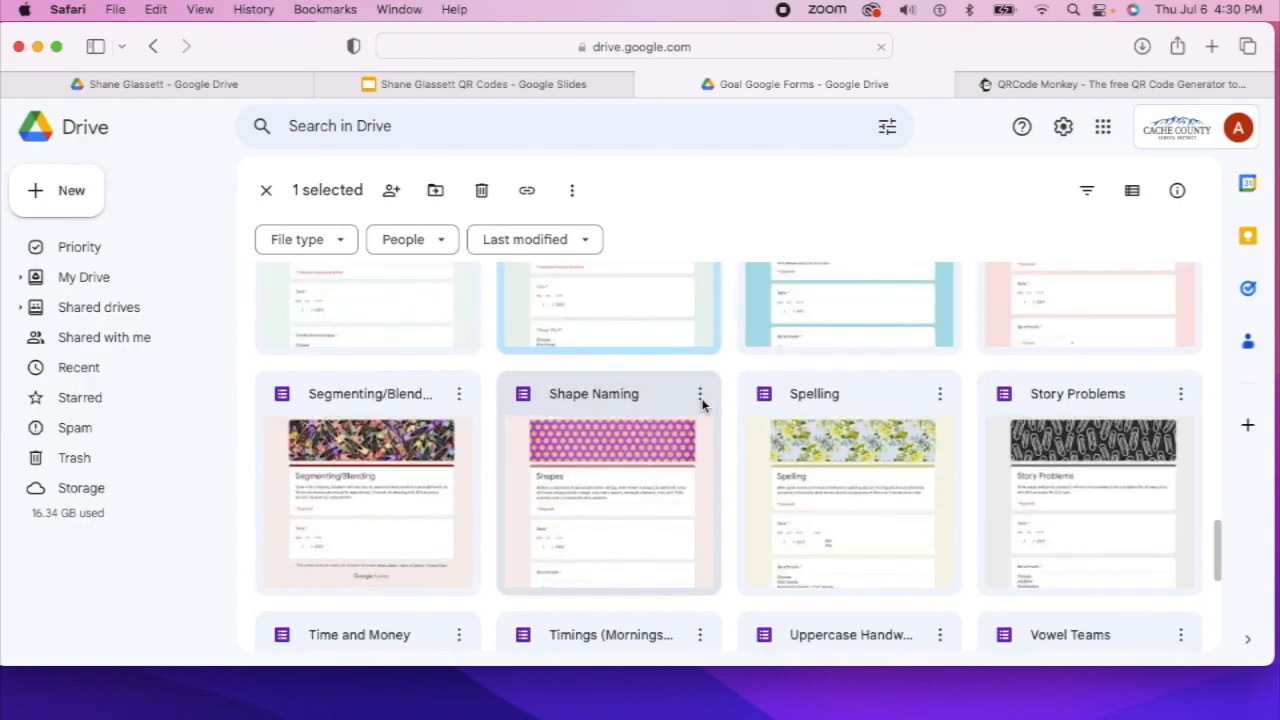
scroll(703, 402, up, 5)
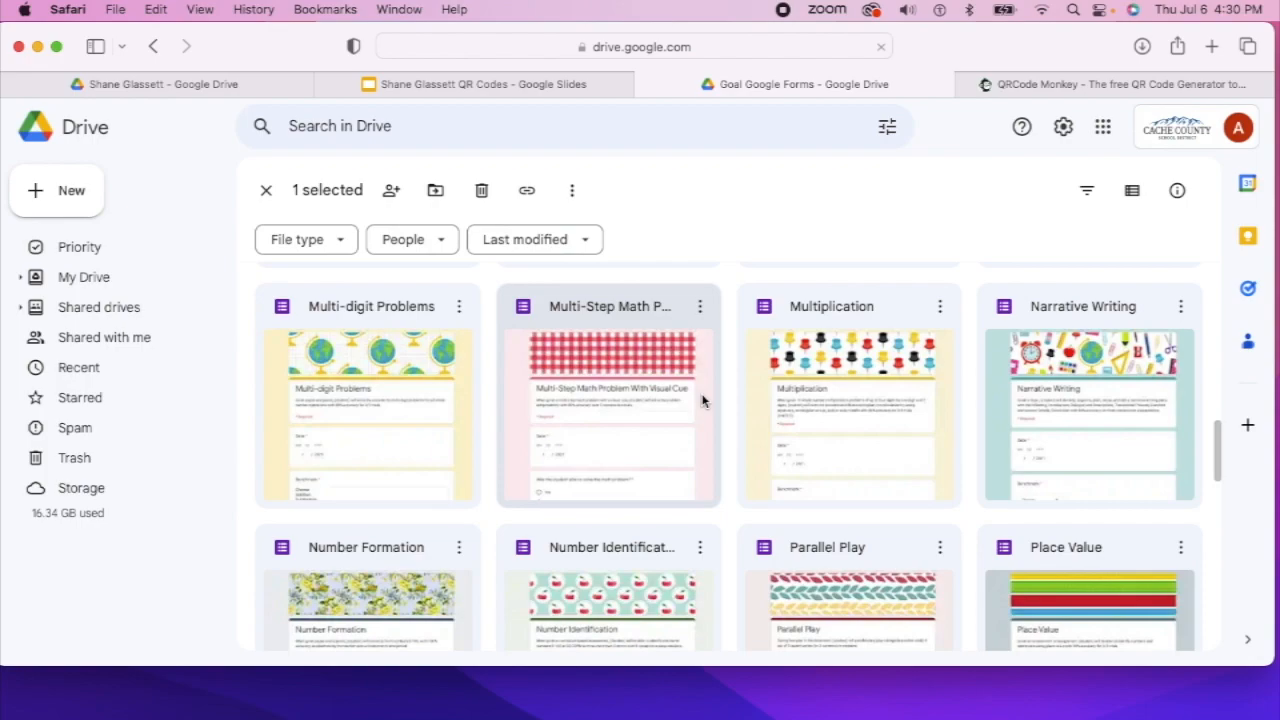
double_click(346, 326)
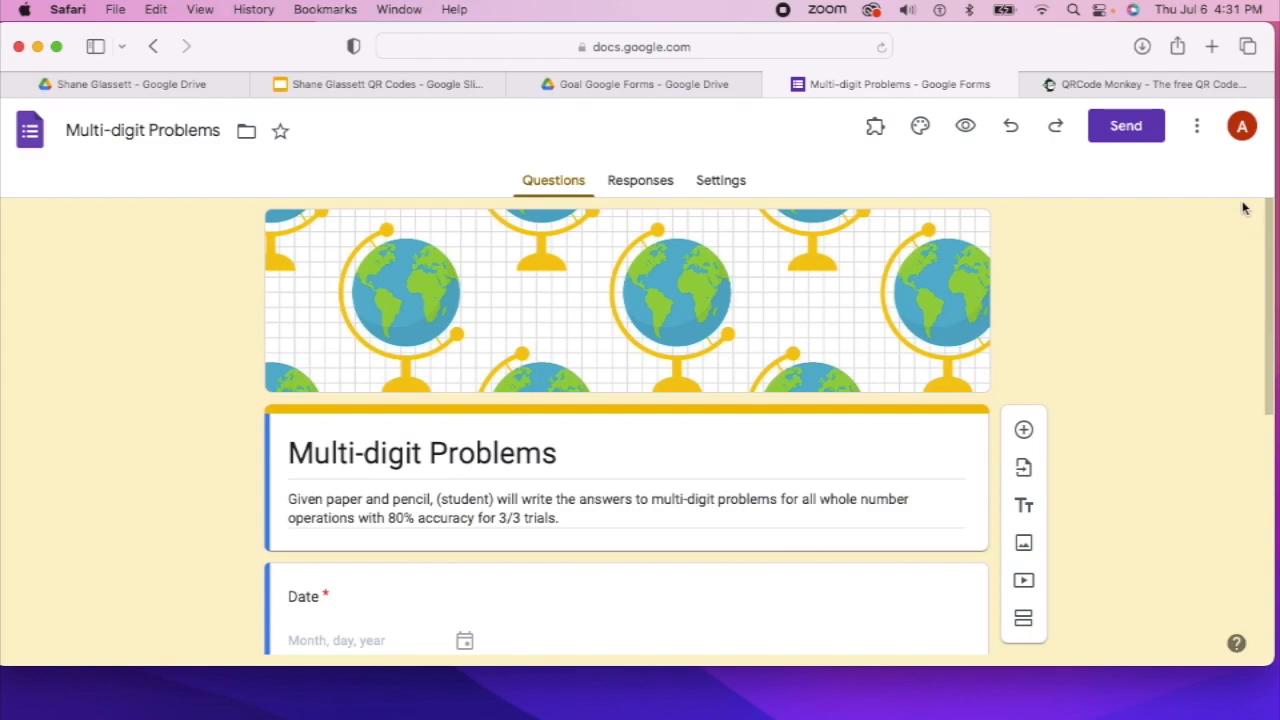
Start a copy of the form, replacing 'Copy of' in its name with the student's name
click(1199, 133)
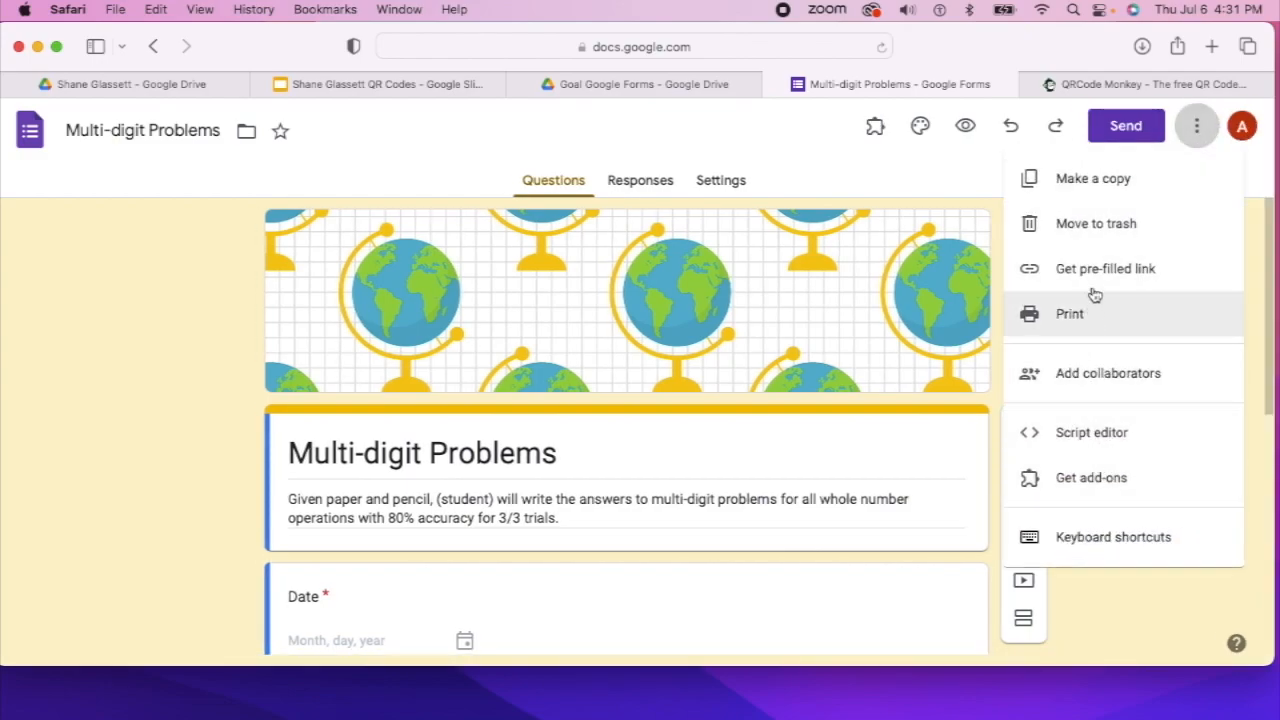
click(1107, 184)
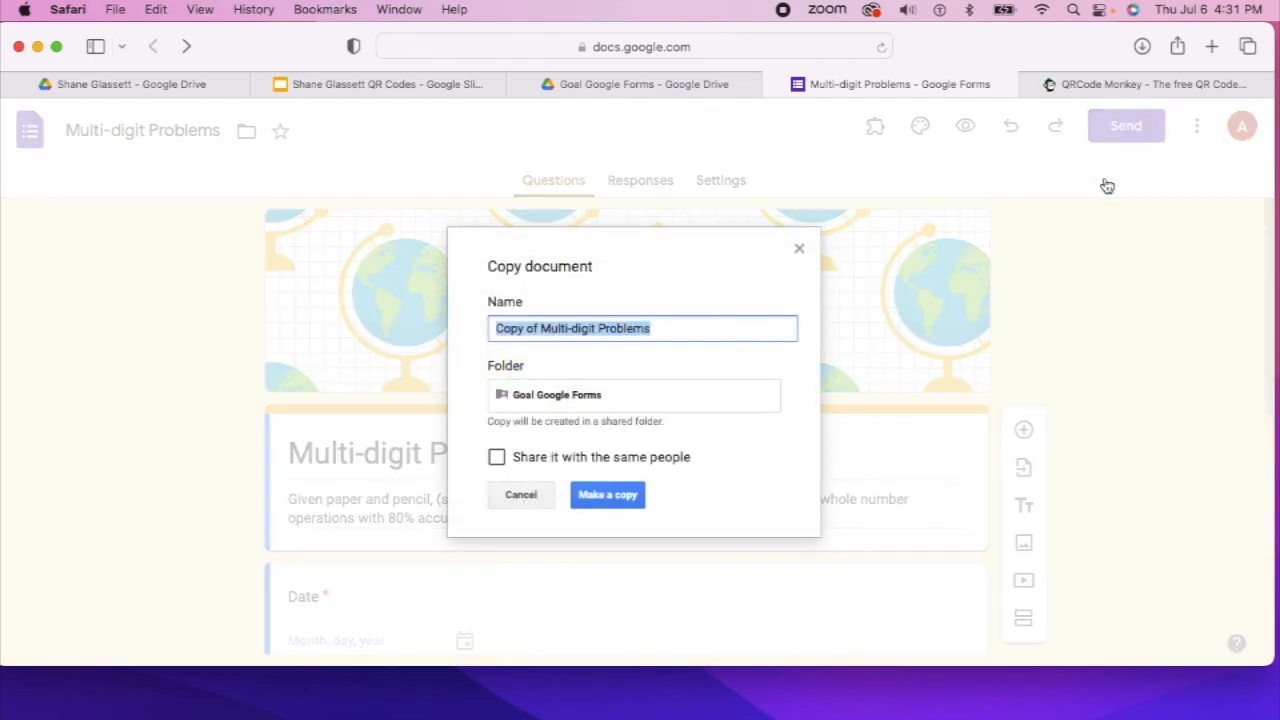
click(540, 335)
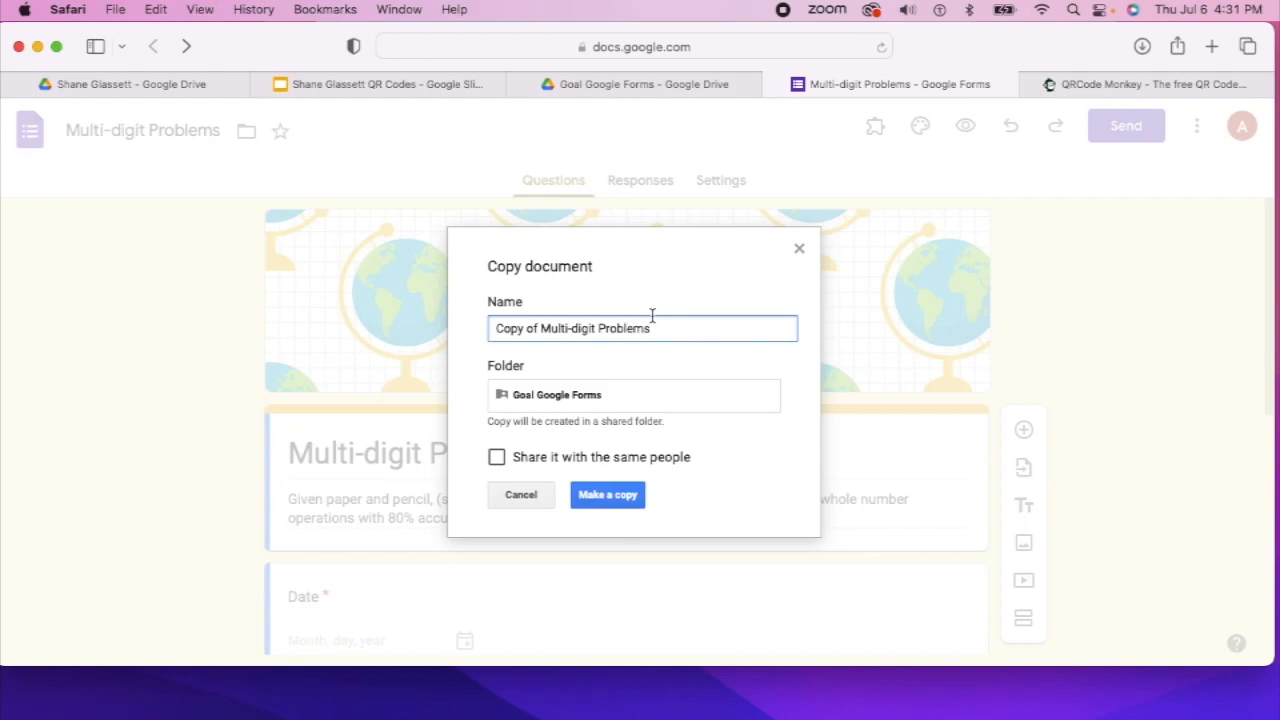
key(BackSpace)
key(BackSpace)
key(BackSpace)
key(BackSpace)
key(BackSpace)
key(BackSpace)
key(BackSpace)
key(BackSpace)
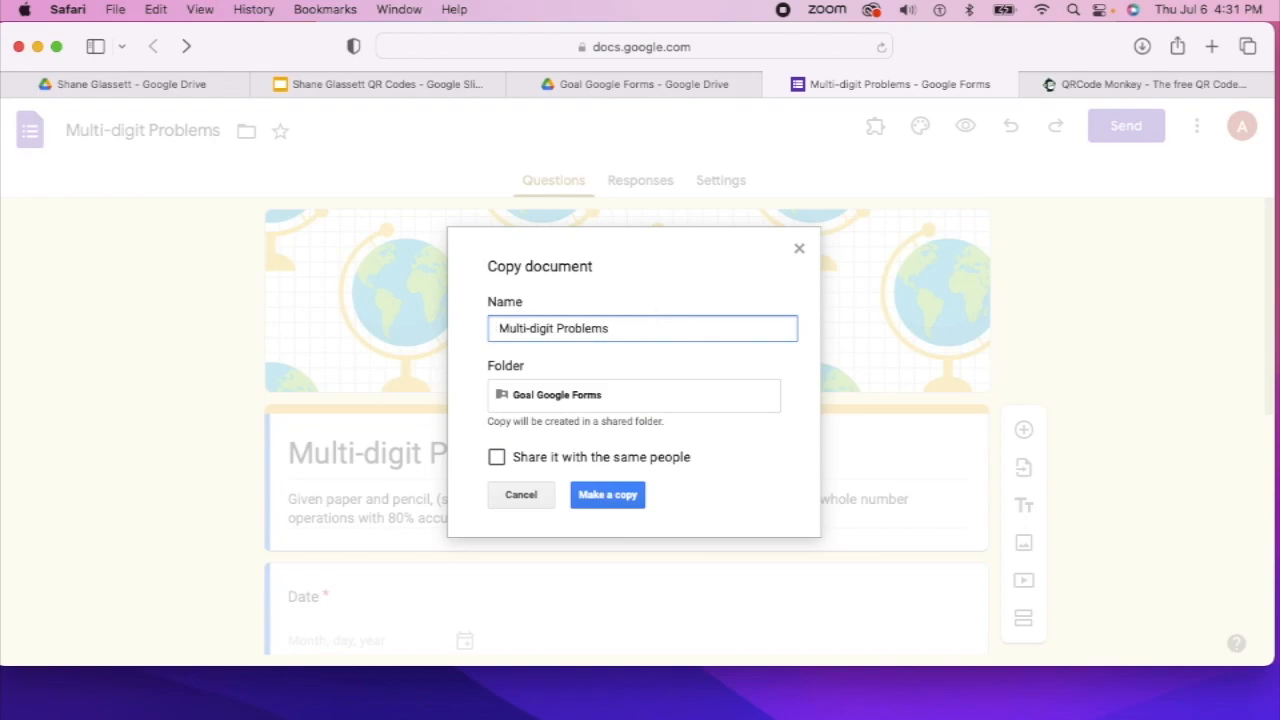
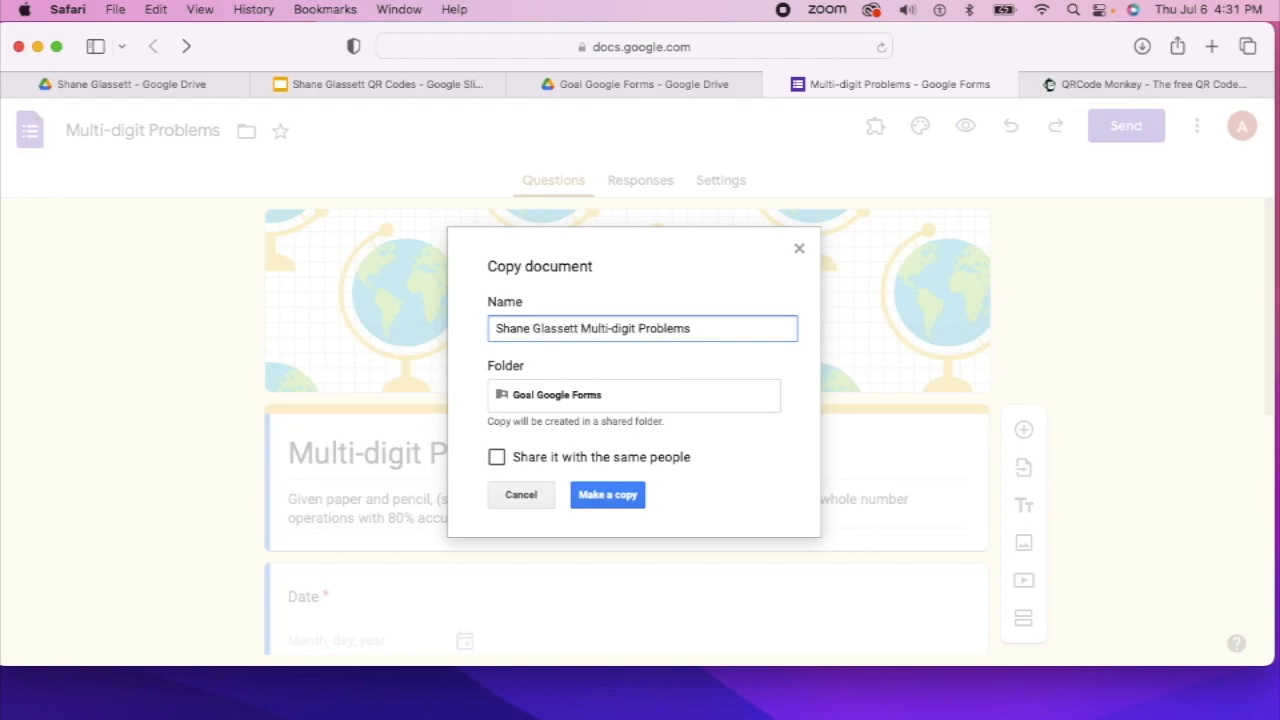
Save the copy into the student's folder inside Example Students
click(623, 400)
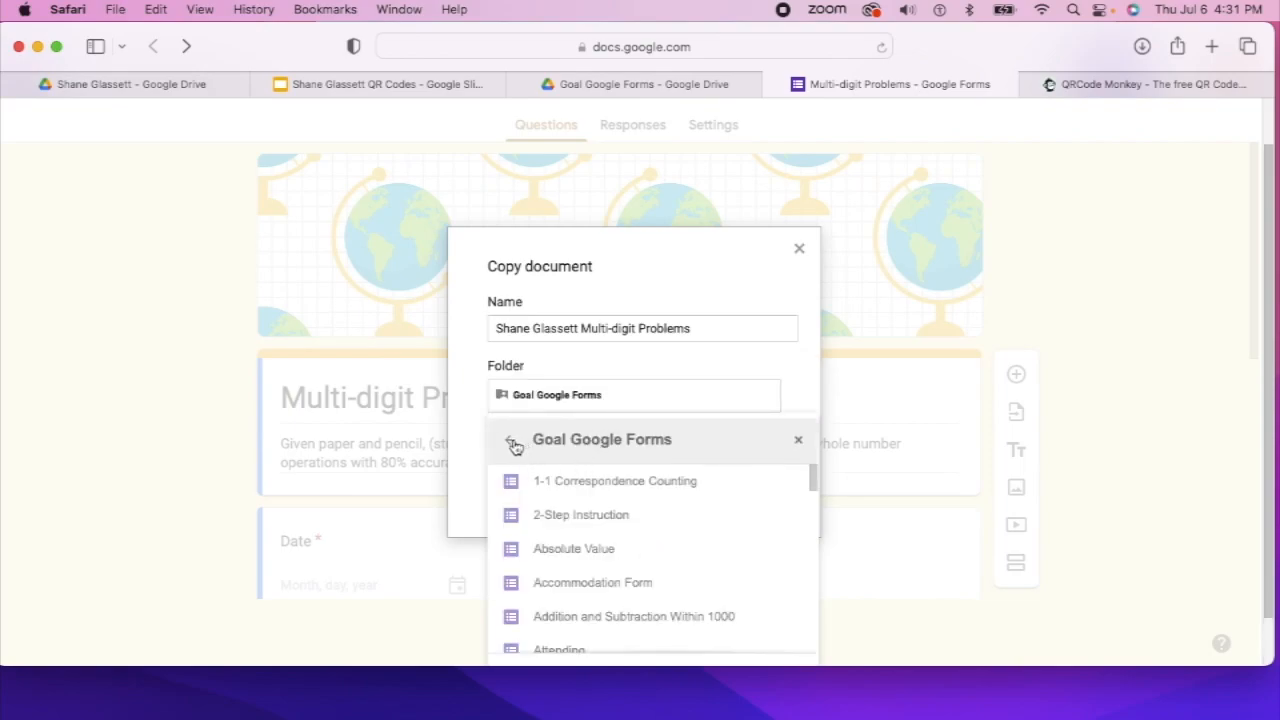
click(512, 442)
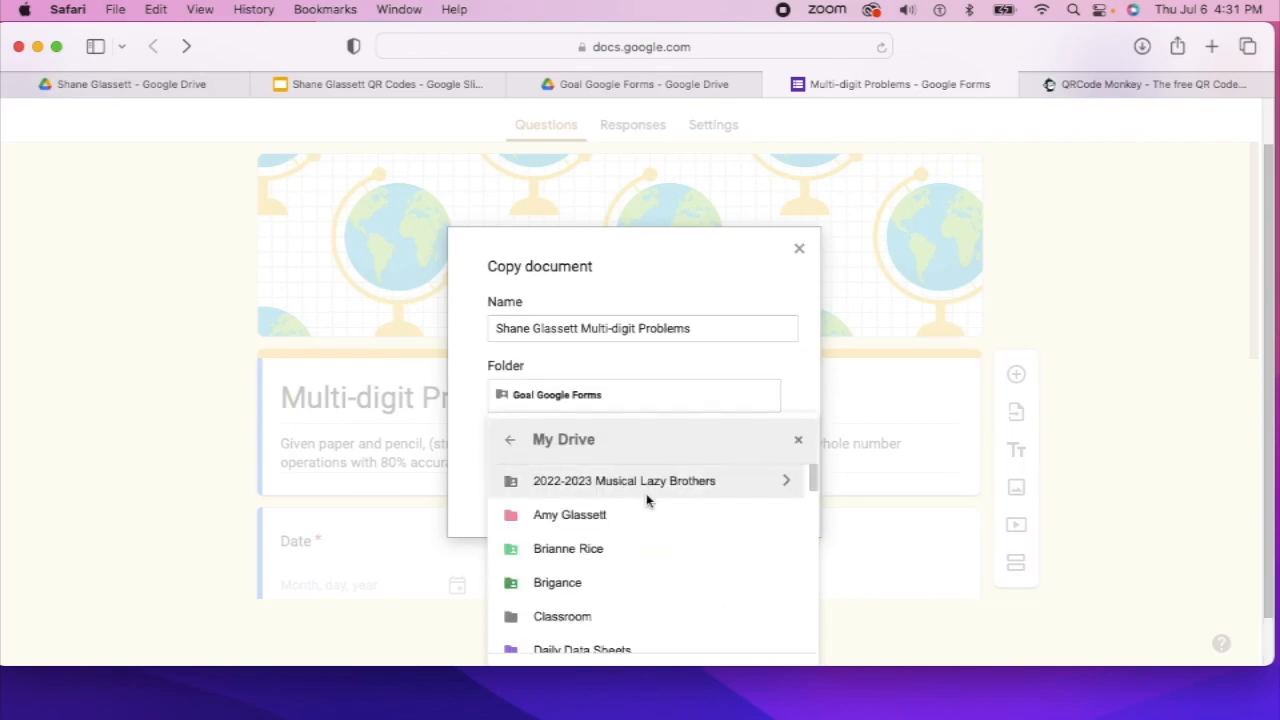
scroll(730, 585, down, 3)
scroll(730, 583, down, 5)
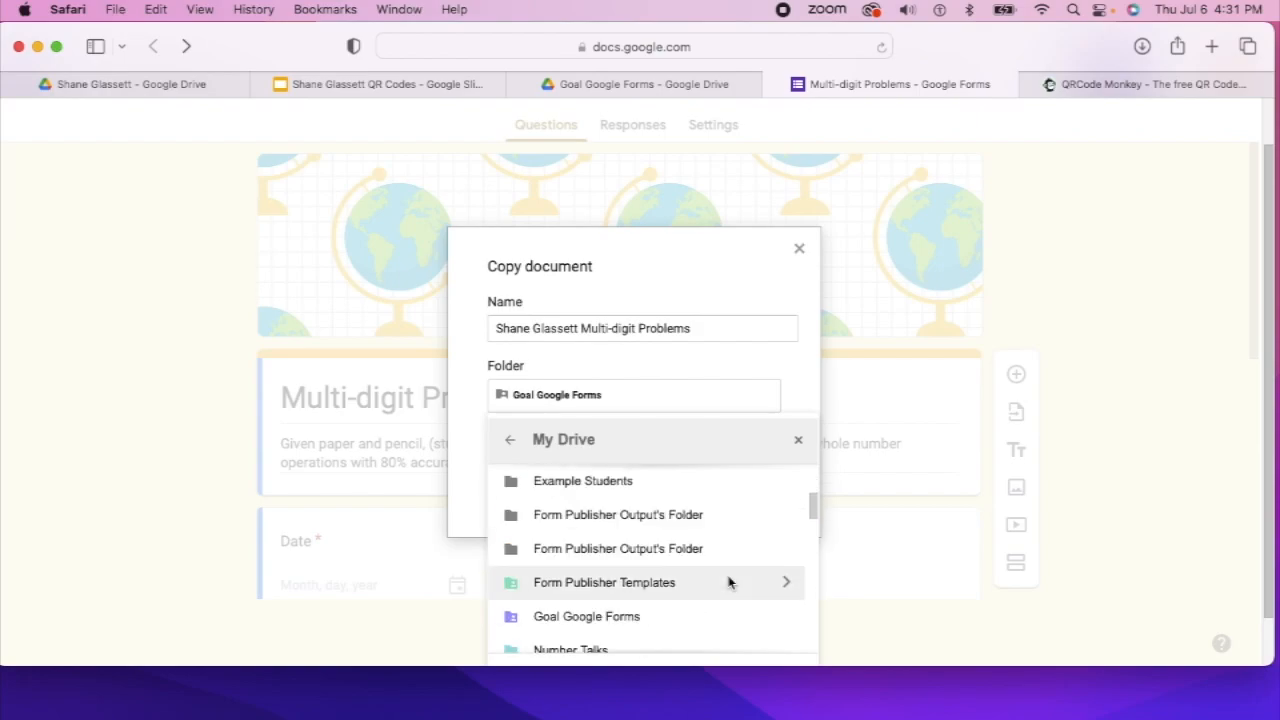
scroll(703, 555, up, 2)
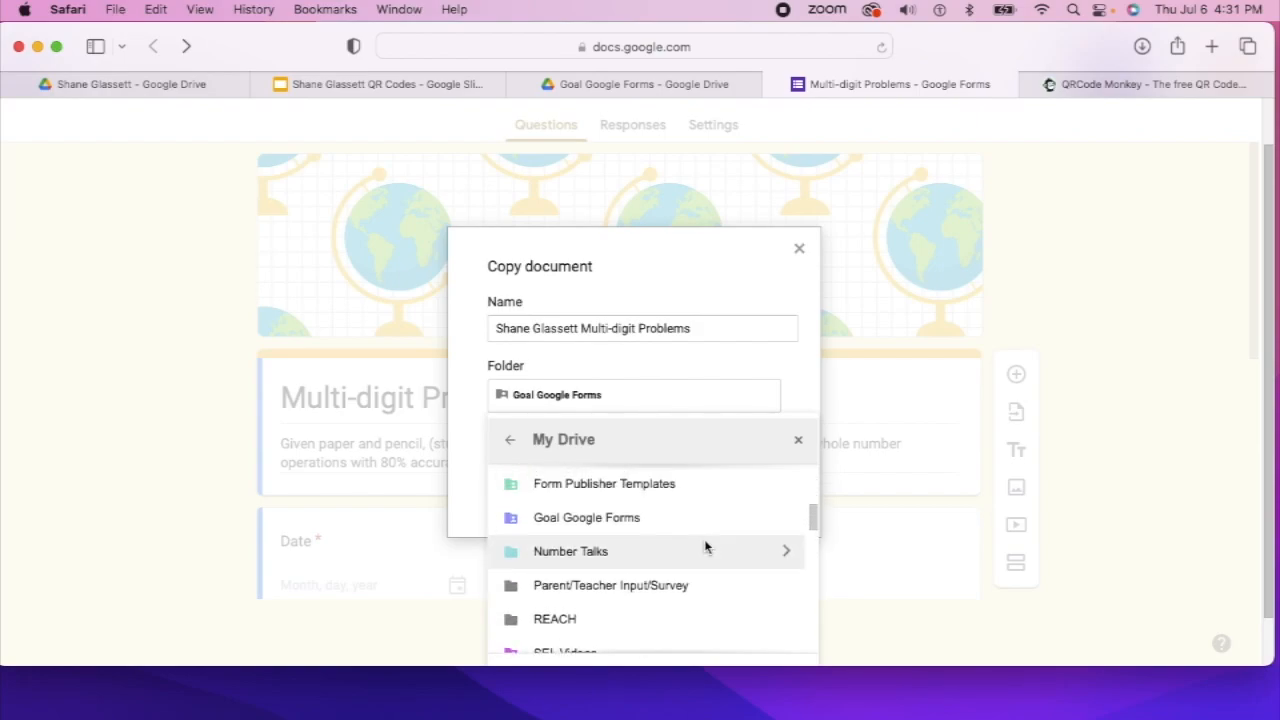
scroll(705, 546, up, 3)
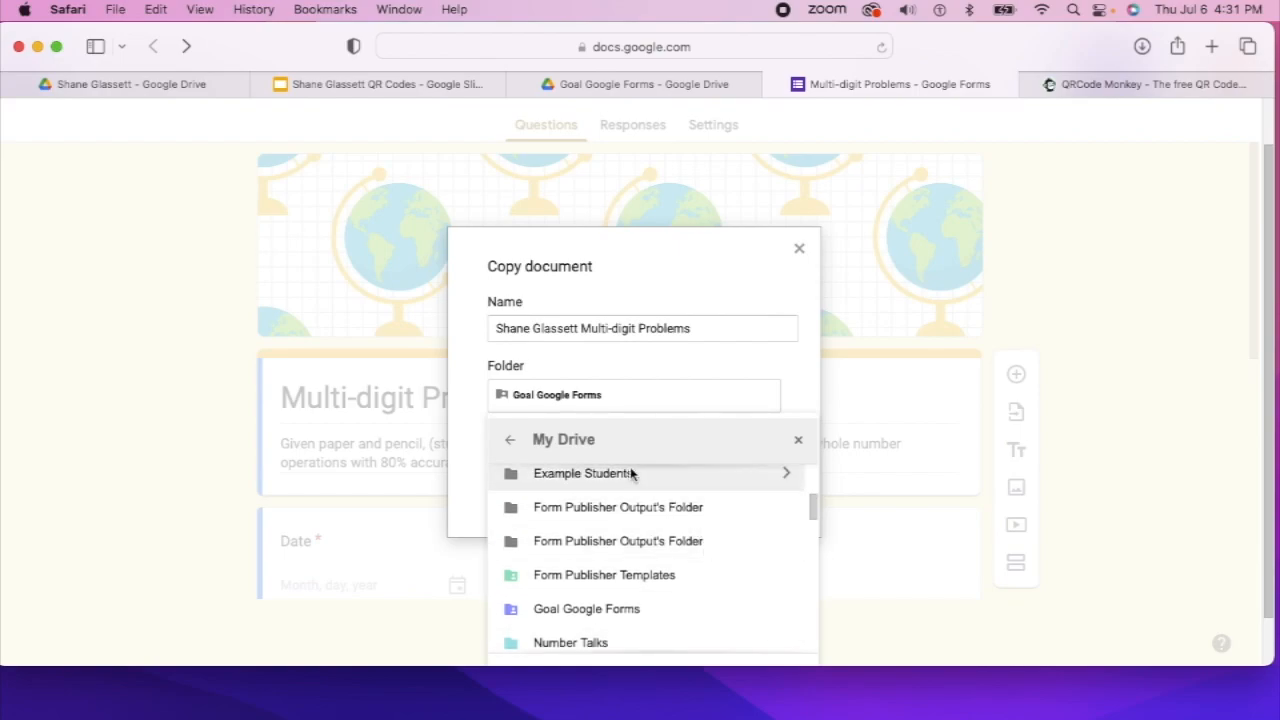
click(630, 474)
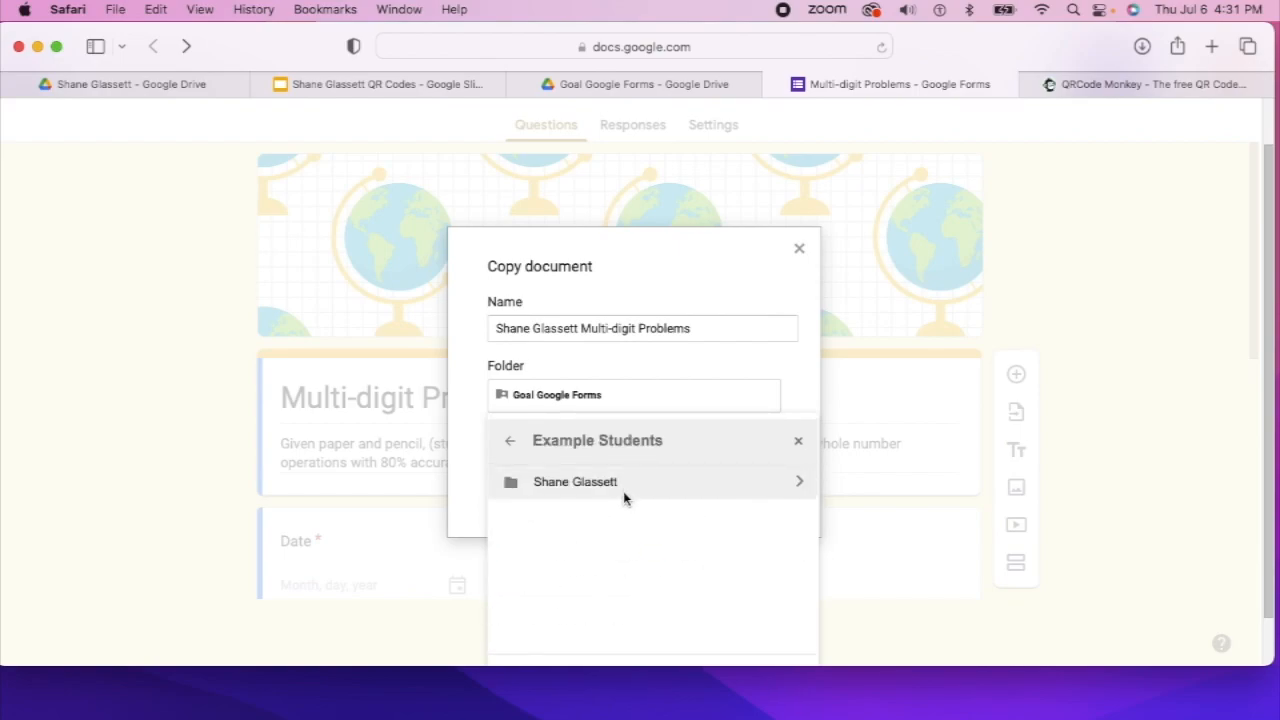
click(623, 491)
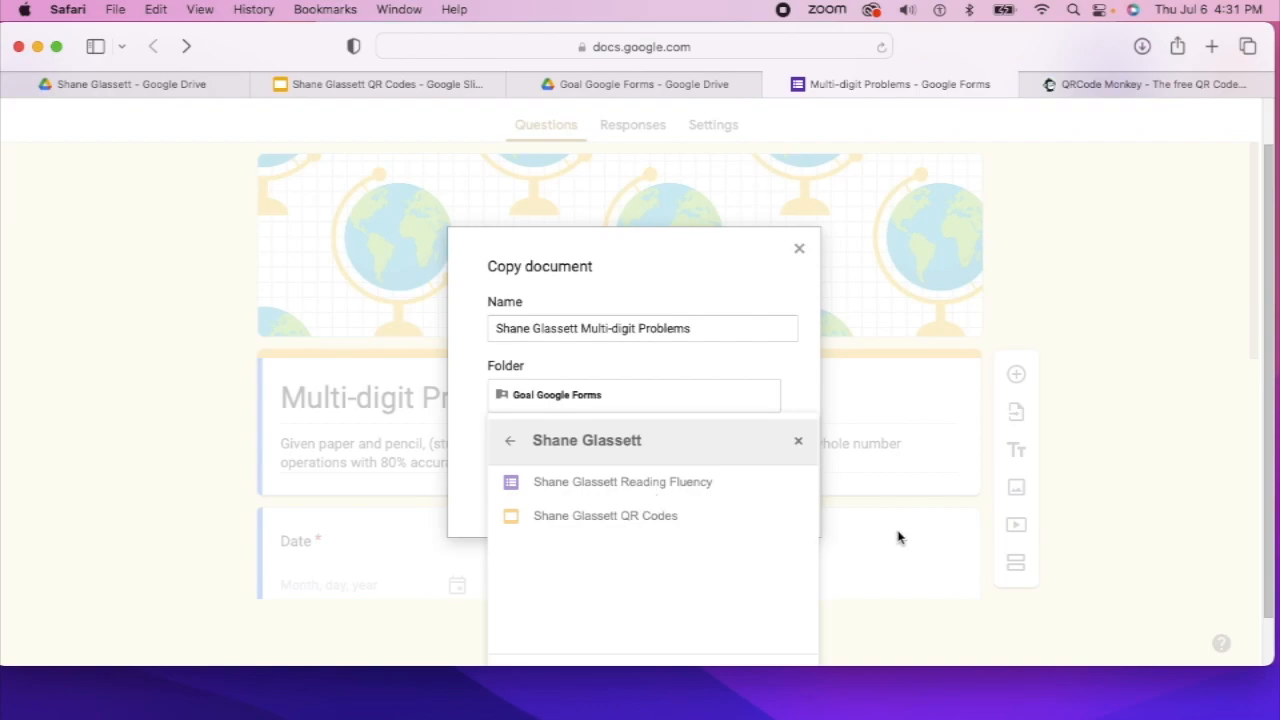
scroll(910, 538, down, 1)
click(790, 627)
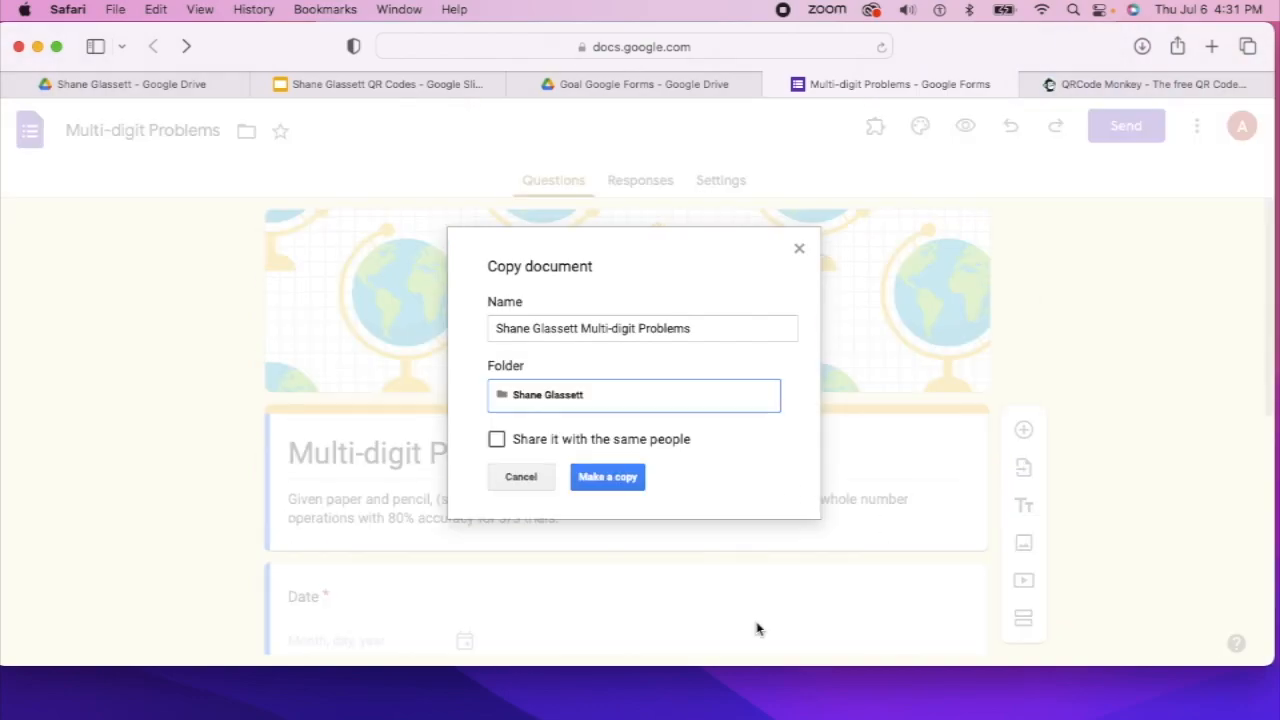
click(586, 477)
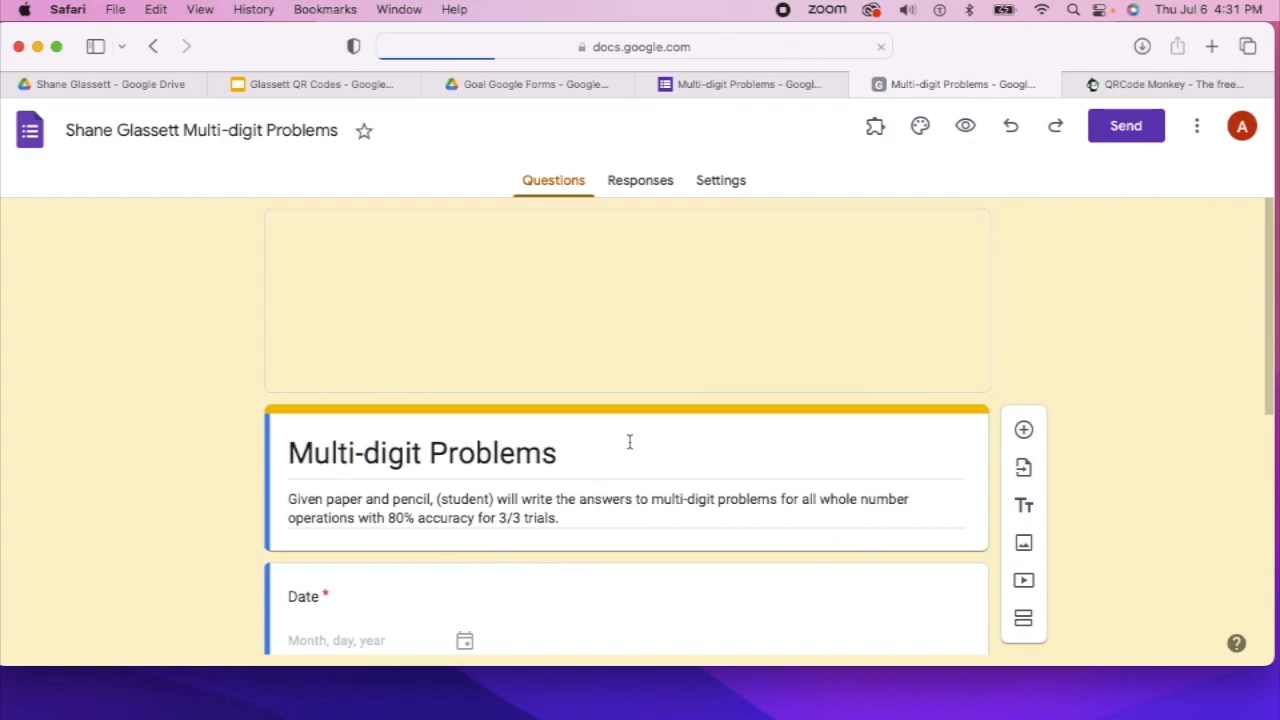
Replace '(student)' in the form description with the student's first name
triple_click(491, 502)
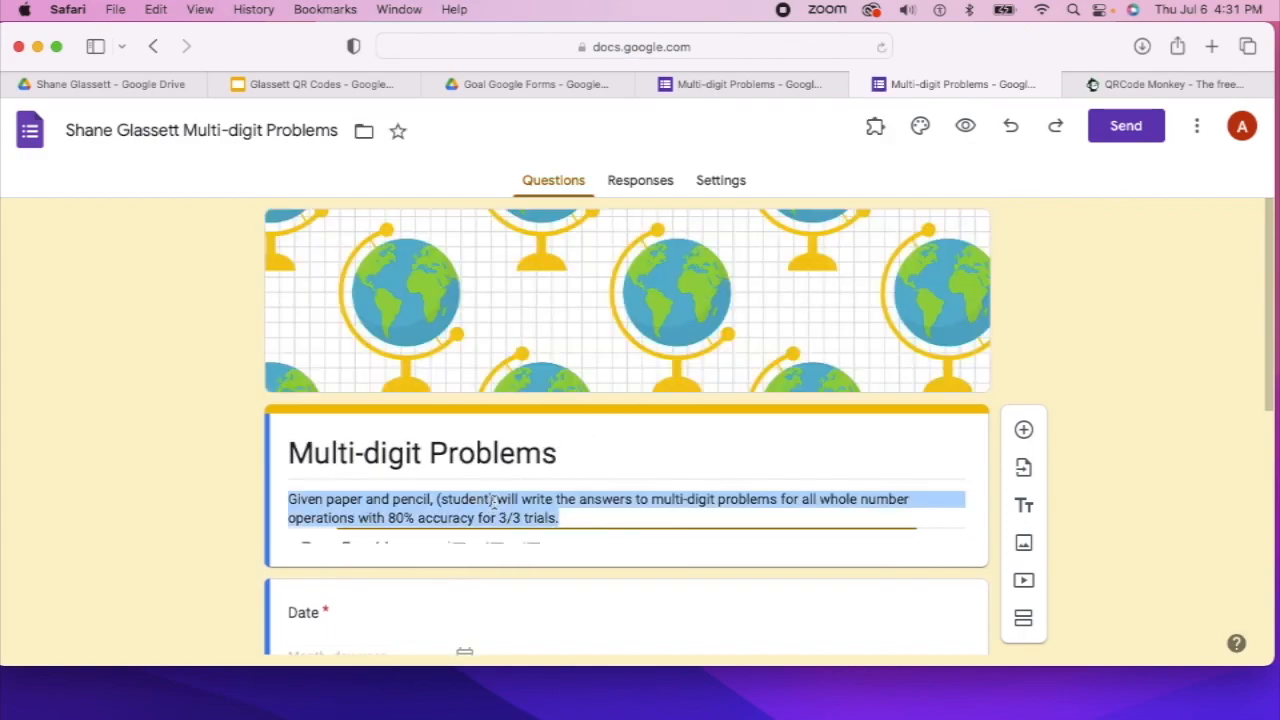
click(494, 500)
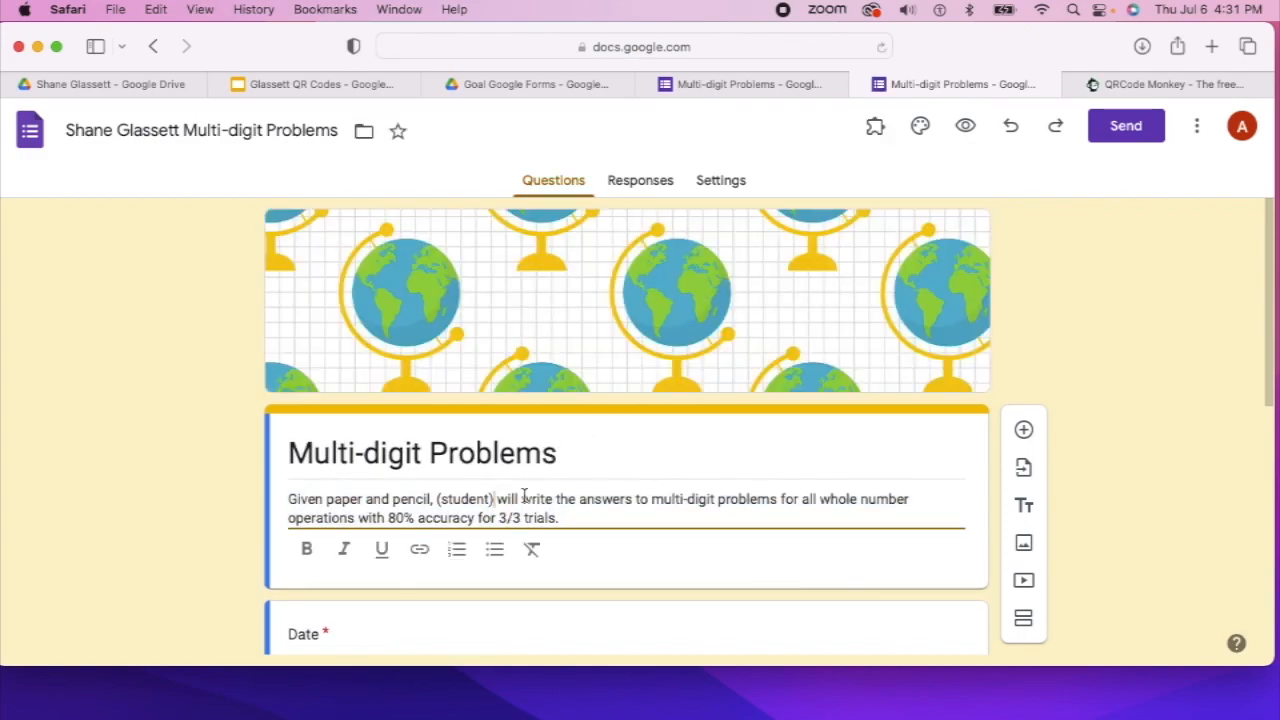
key(BackSpace)
key(BackSpace)
key(BackSpace)
key(BackSpace)
key(BackSpace)
key(BackSpace)
key(BackSpace)
key(BackSpace)
key(BackSpace)
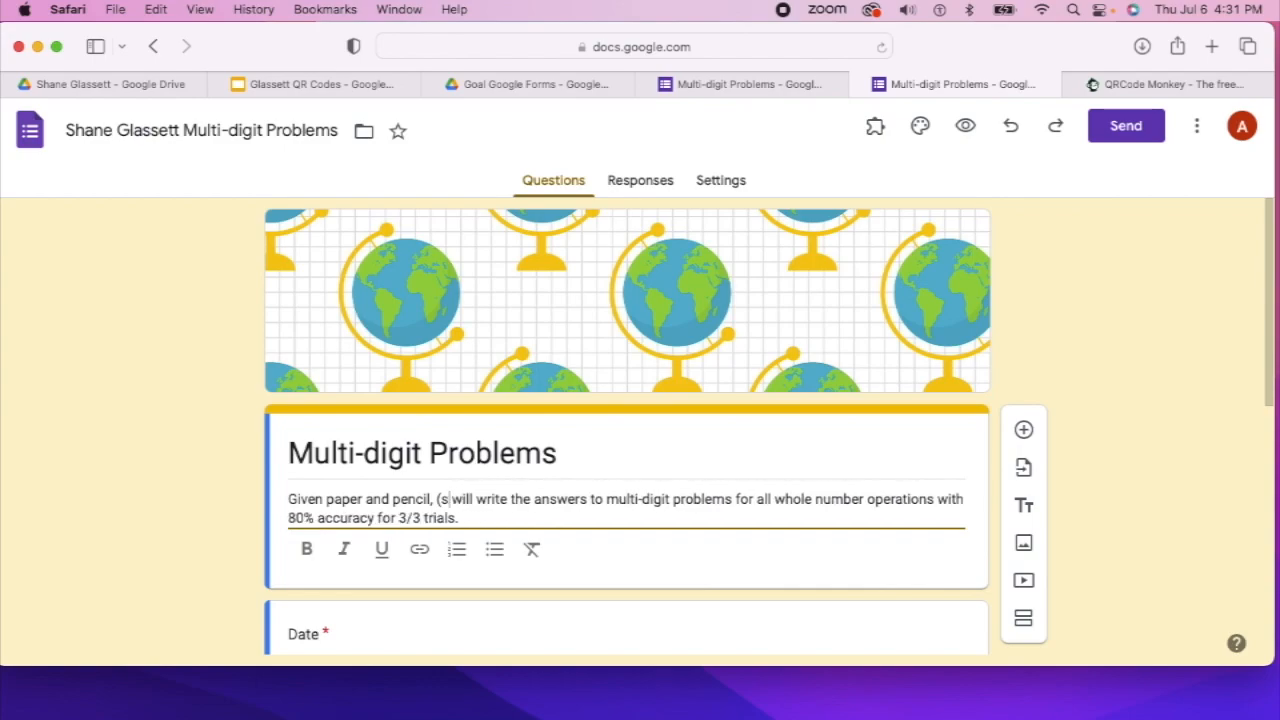
text(Shane)
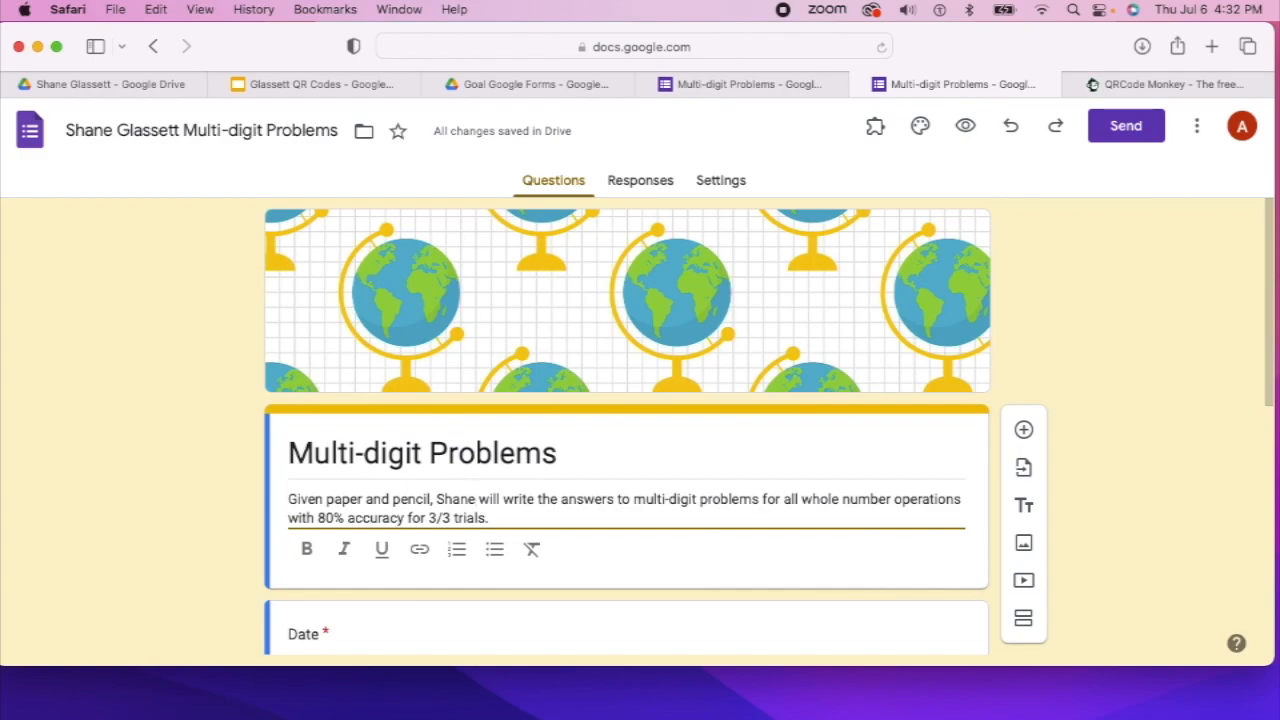
Review the rest of the form, then bring up its More options menu
scroll(709, 460, down, 10)
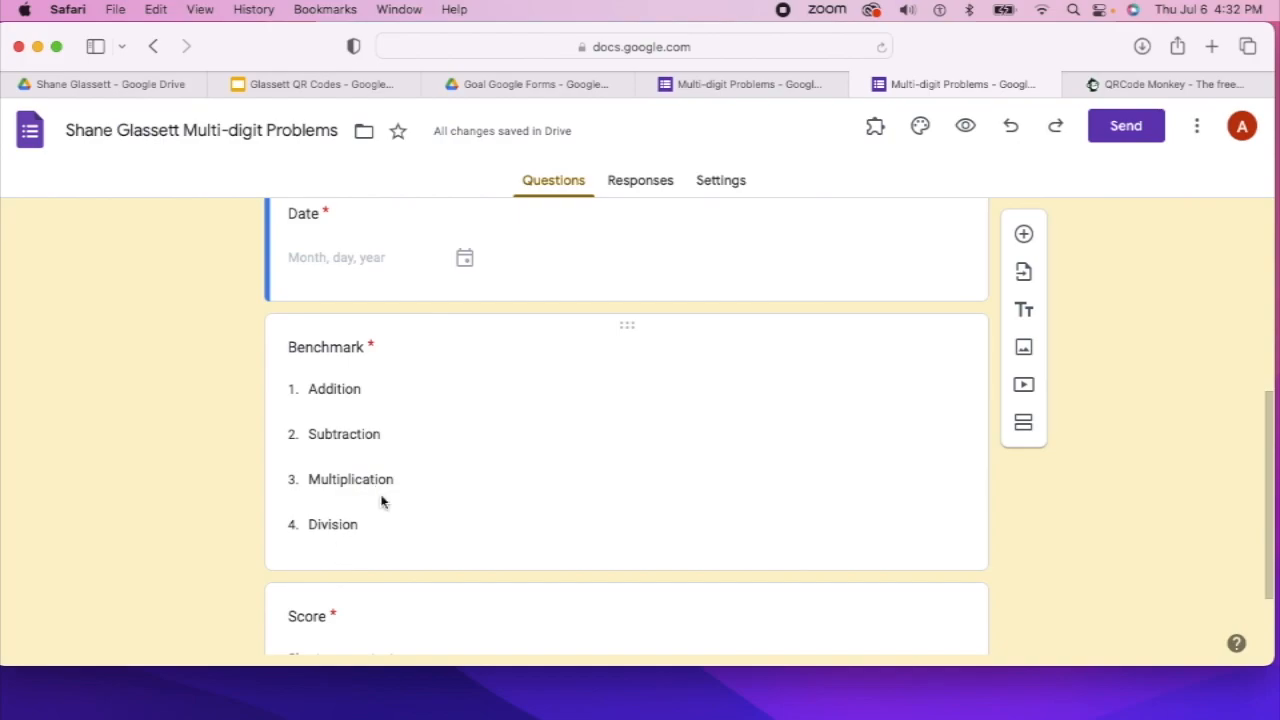
scroll(394, 461, down, 3)
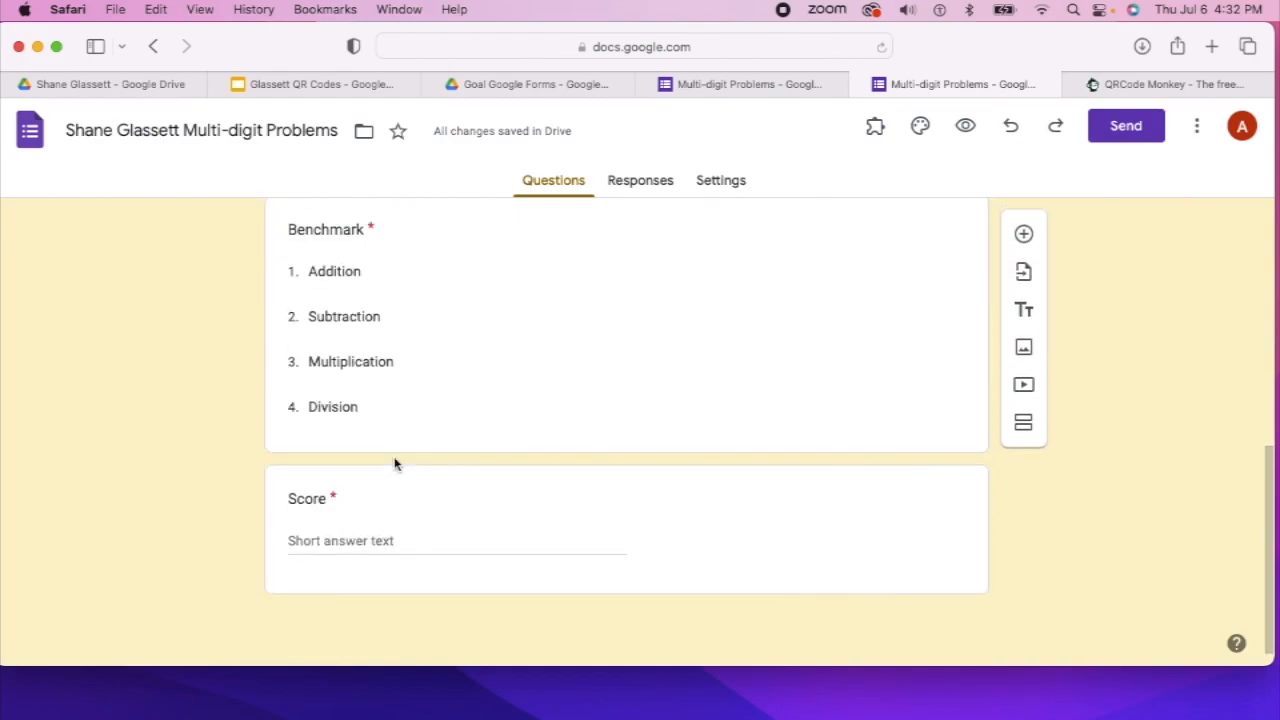
scroll(394, 461, up, 10)
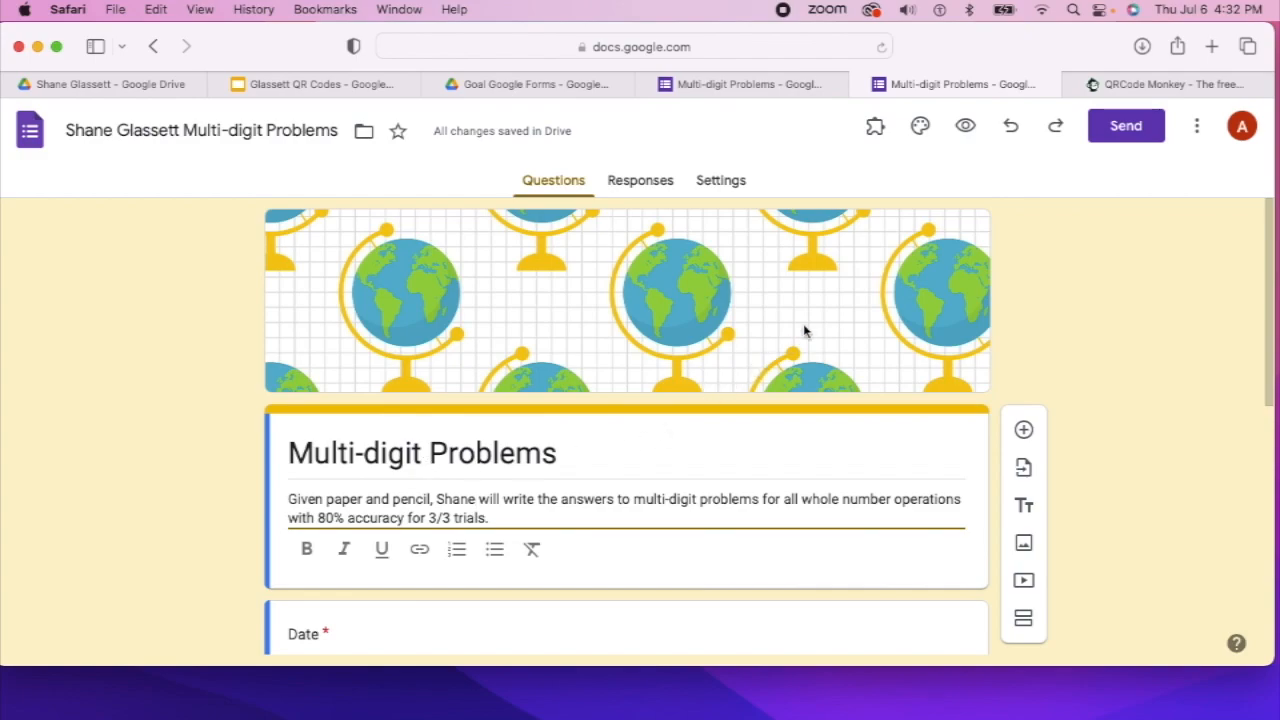
scroll(803, 331, down, 5)
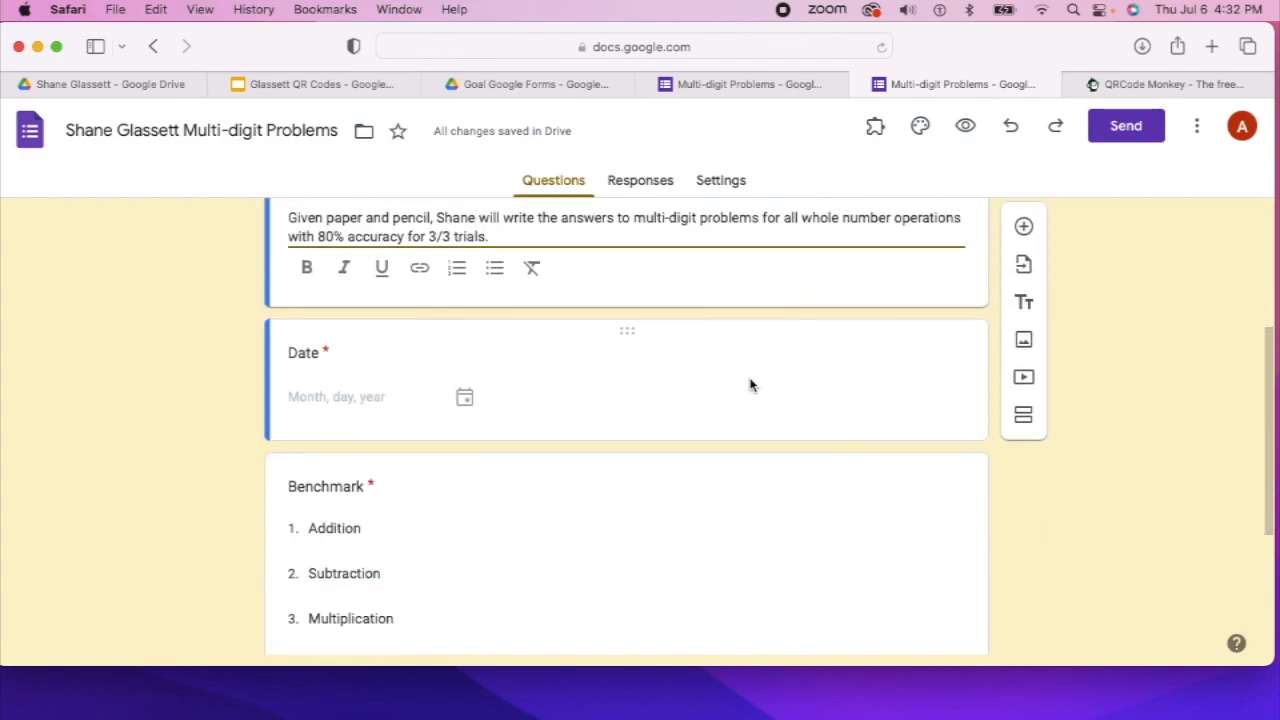
scroll(397, 520, down, 2)
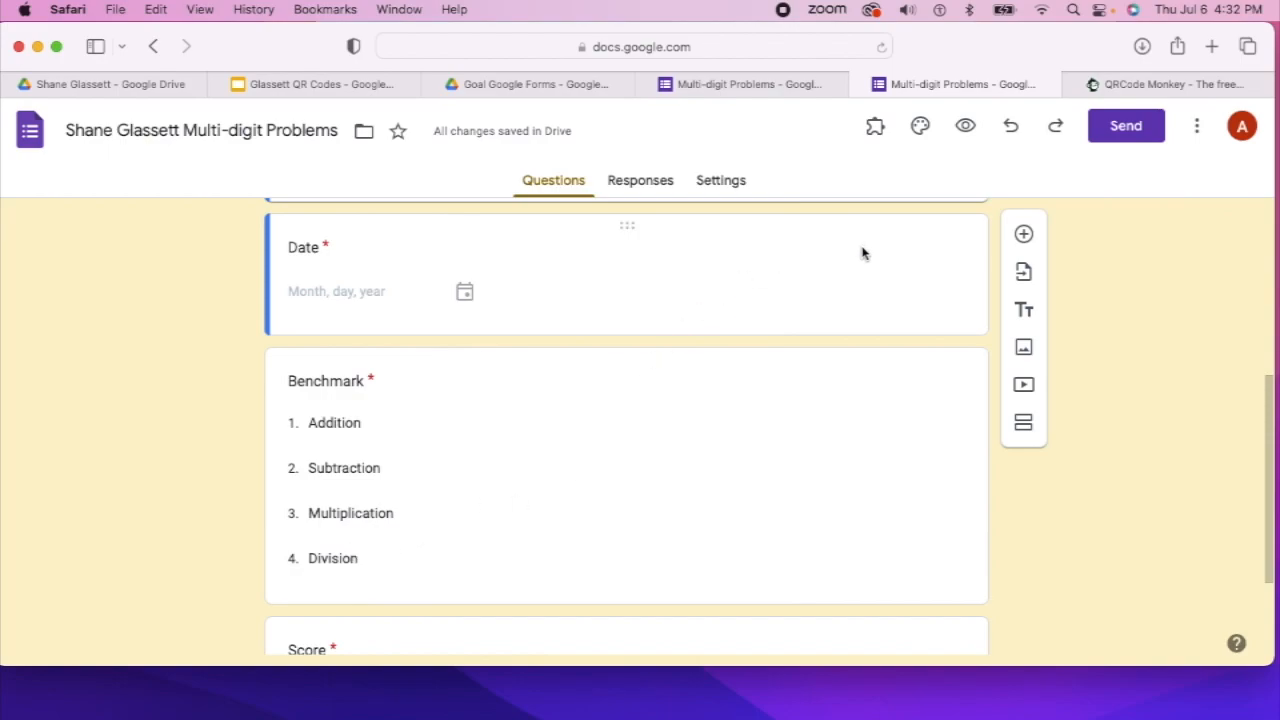
scroll(883, 252, up, 5)
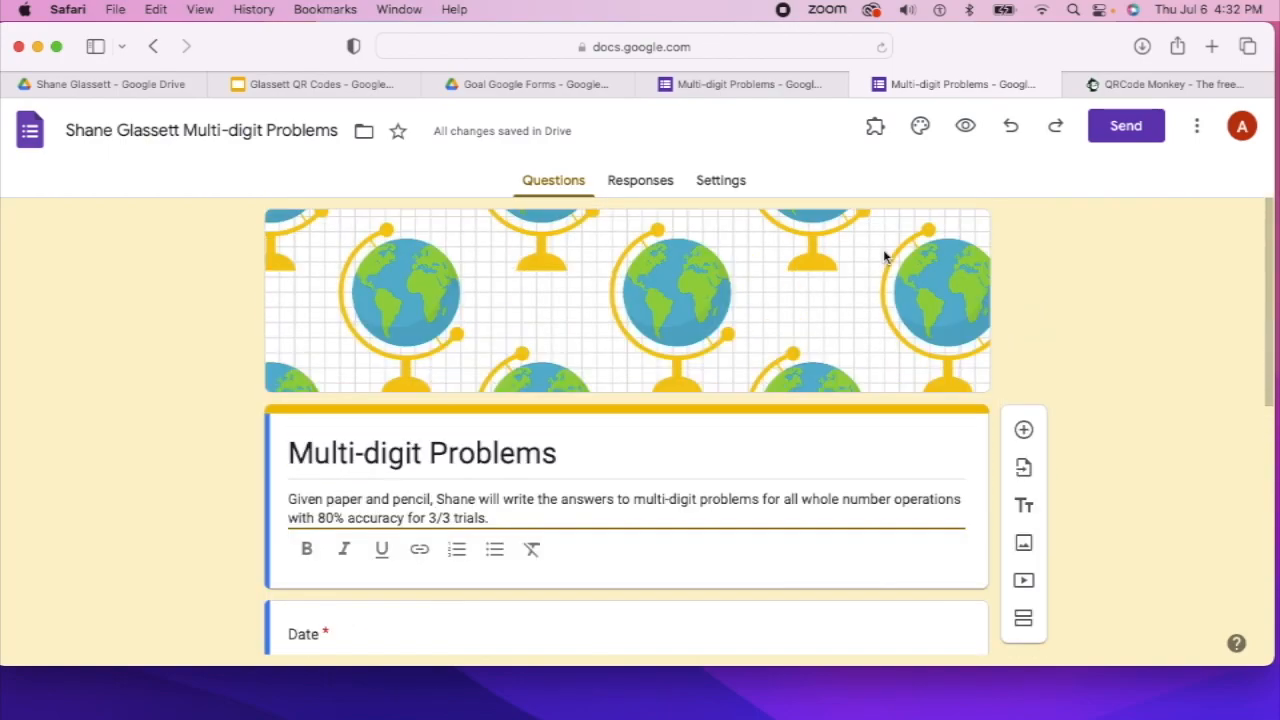
click(1199, 133)
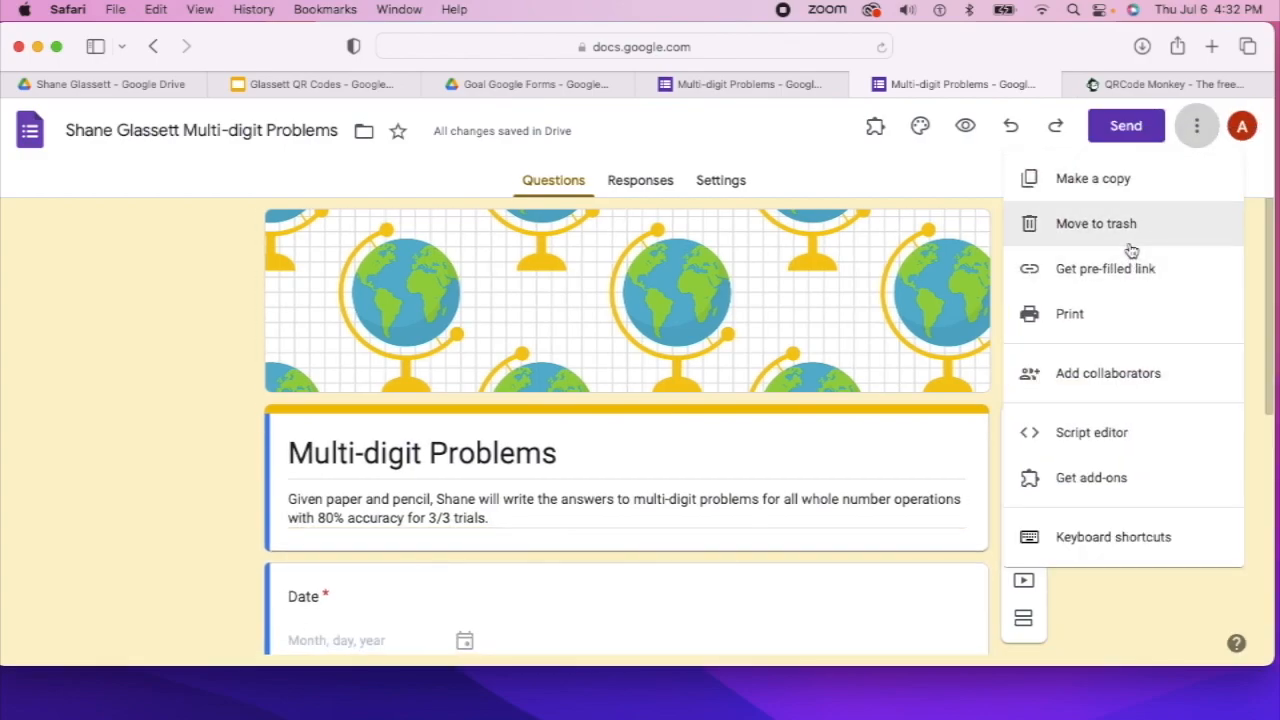
Generate a pre-filled link for the student's Multi-digit Problems form and copy it
click(1120, 274)
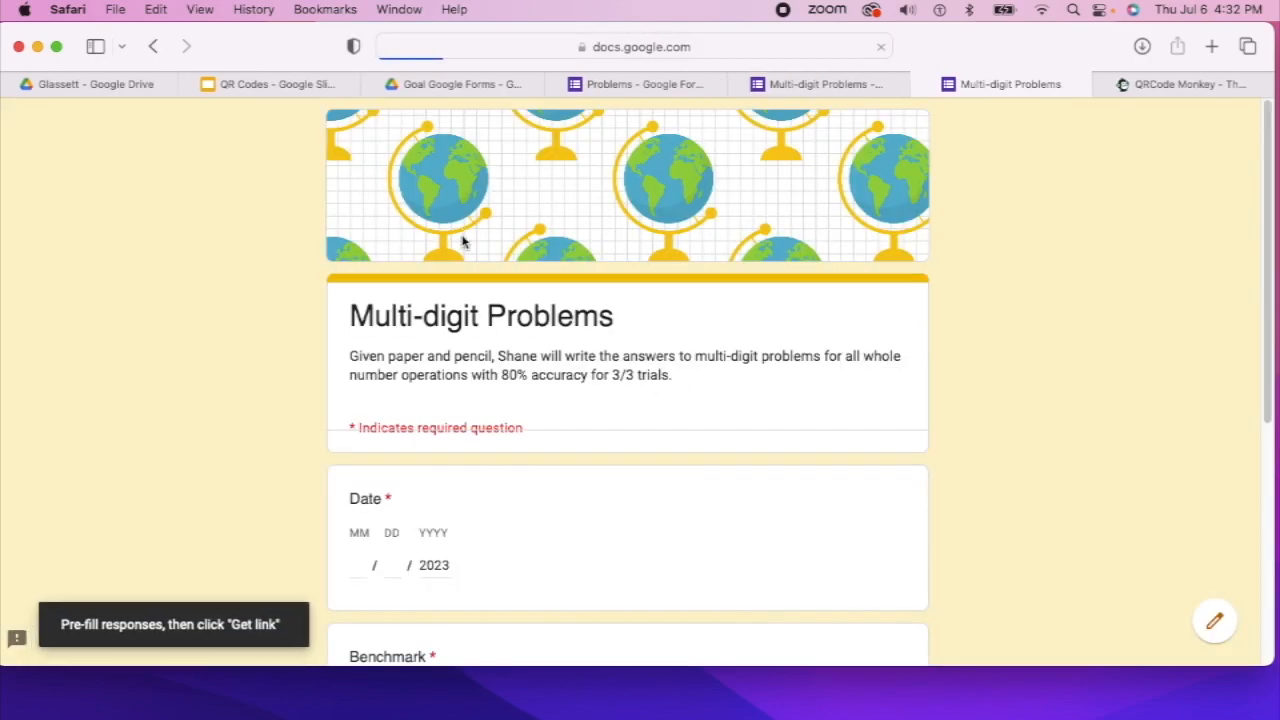
click(556, 84)
scroll(600, 300, down, 5)
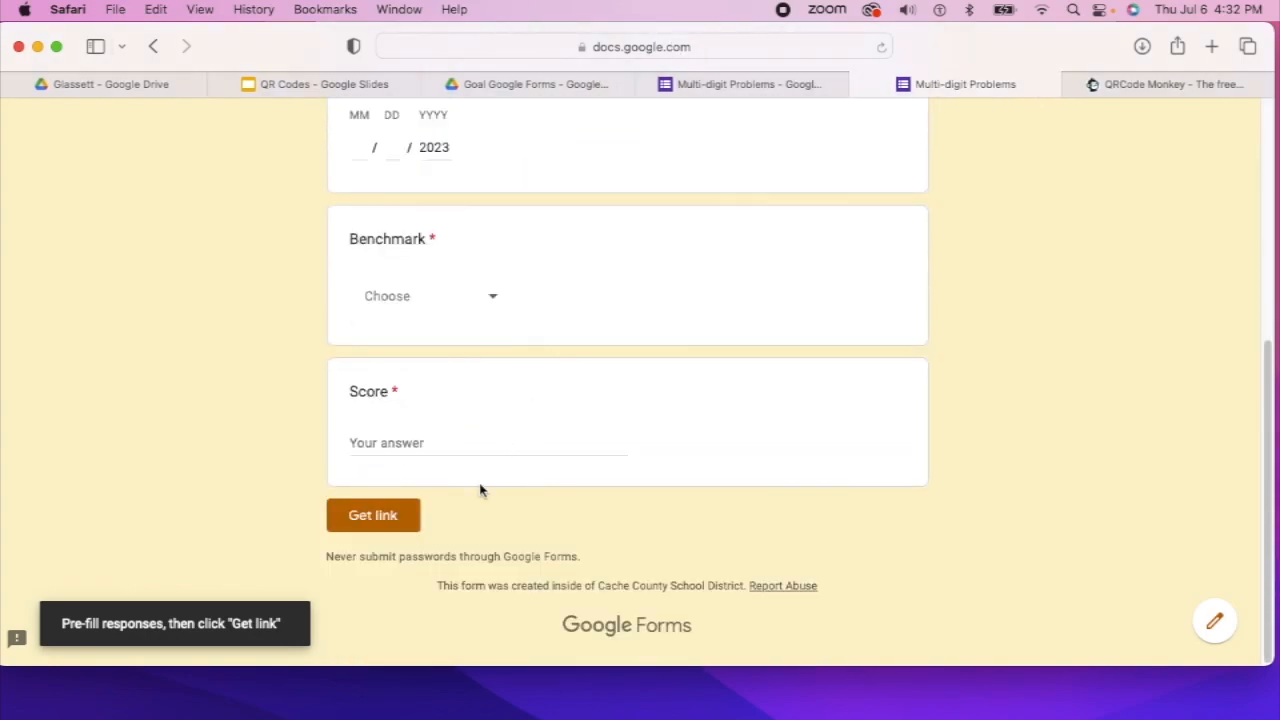
click(400, 522)
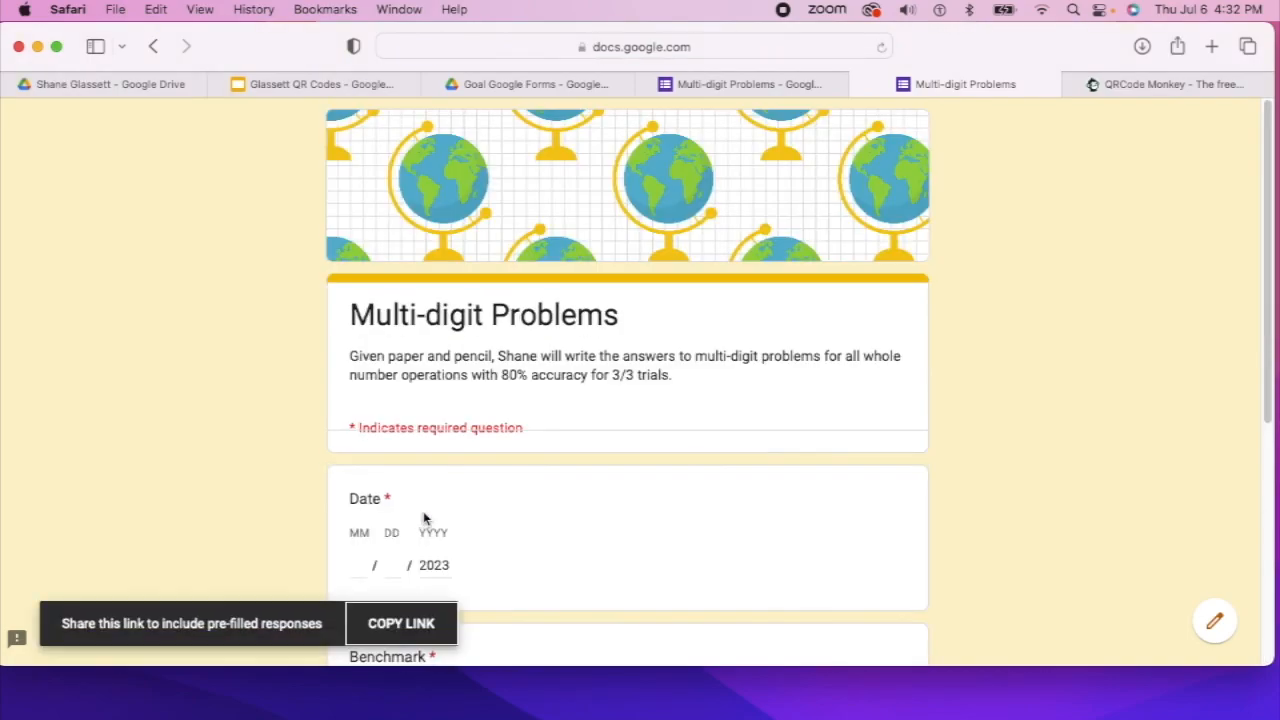
click(418, 634)
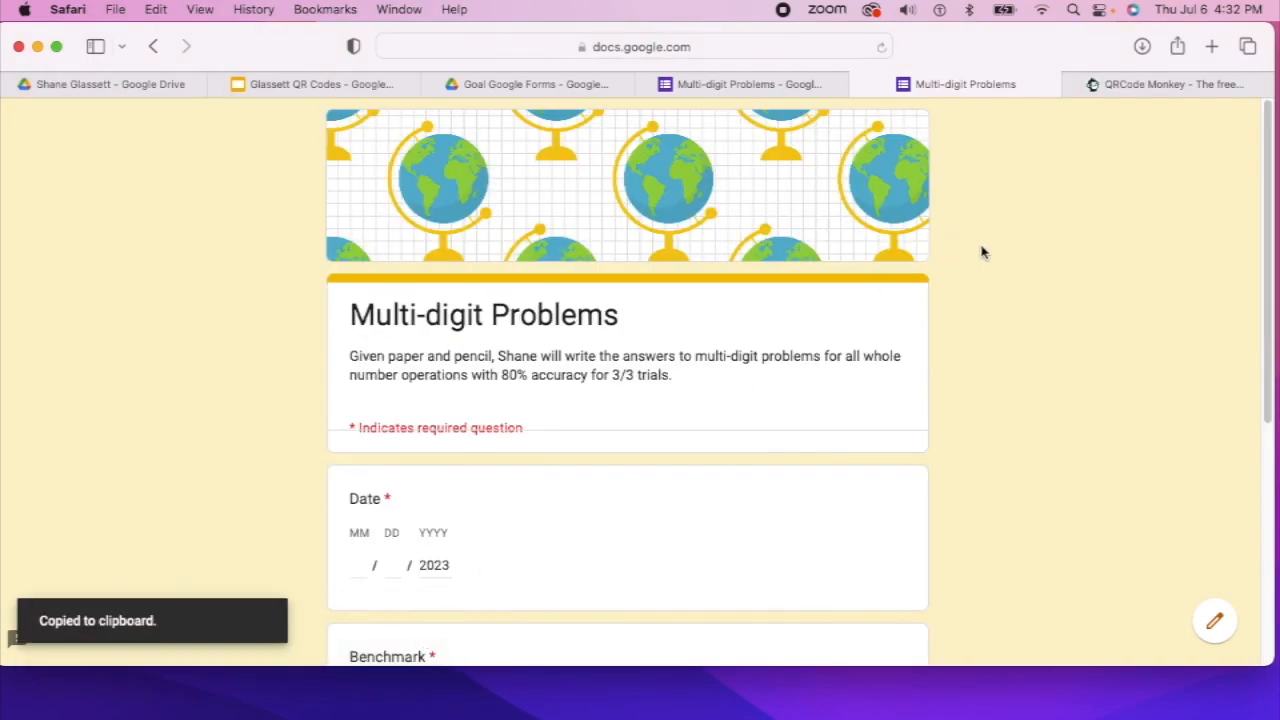
In QR Code Monkey, paste the form link, create the QR code and download it as PNG
click(1230, 90)
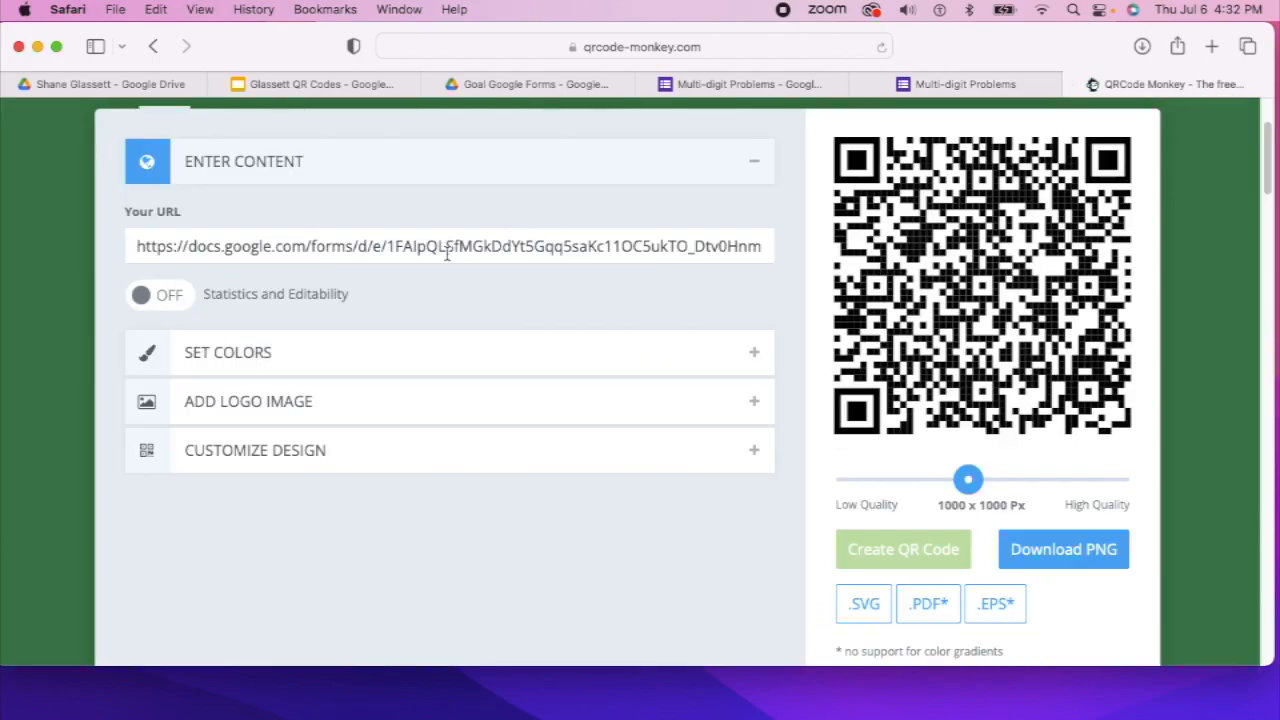
triple_click(348, 251)
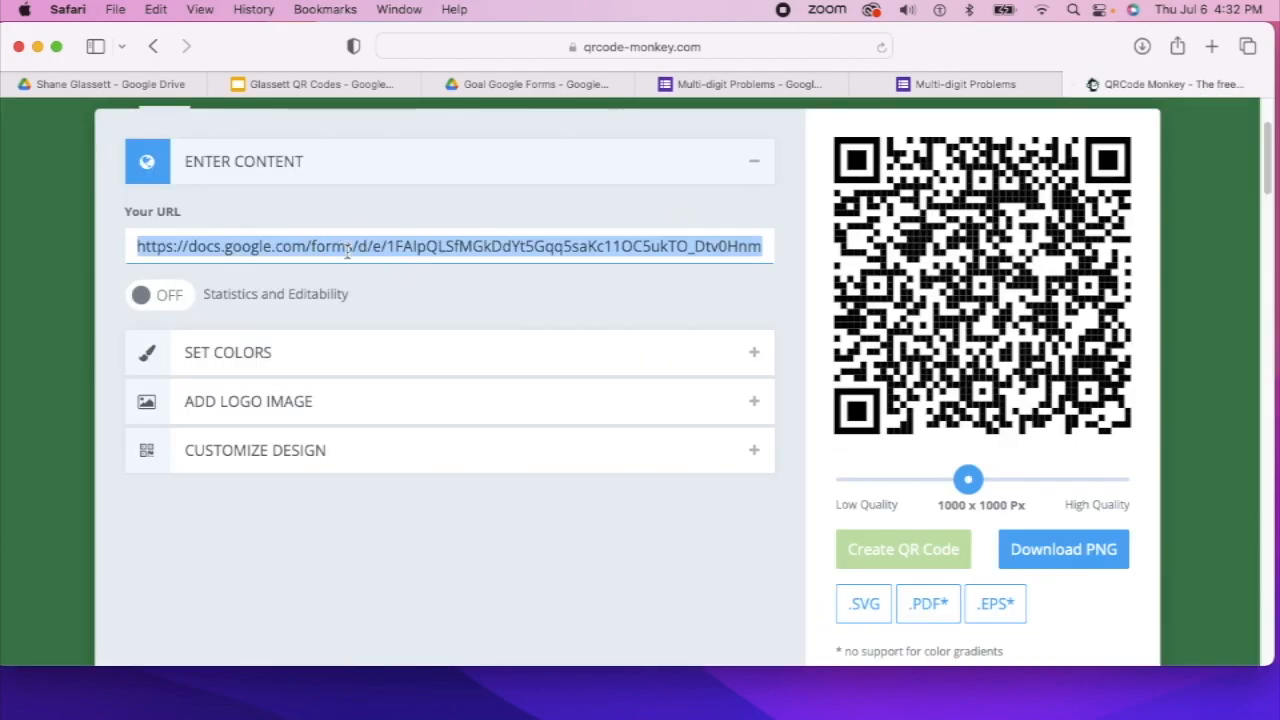
key(super+v)
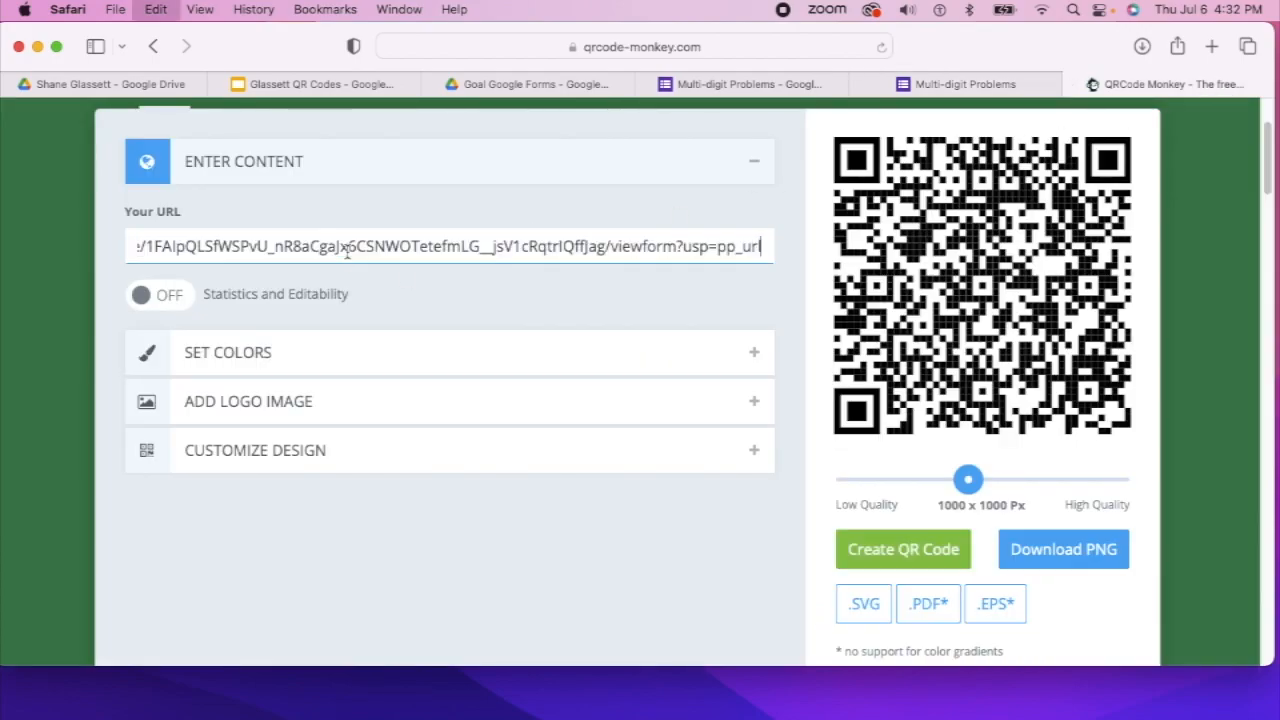
click(877, 548)
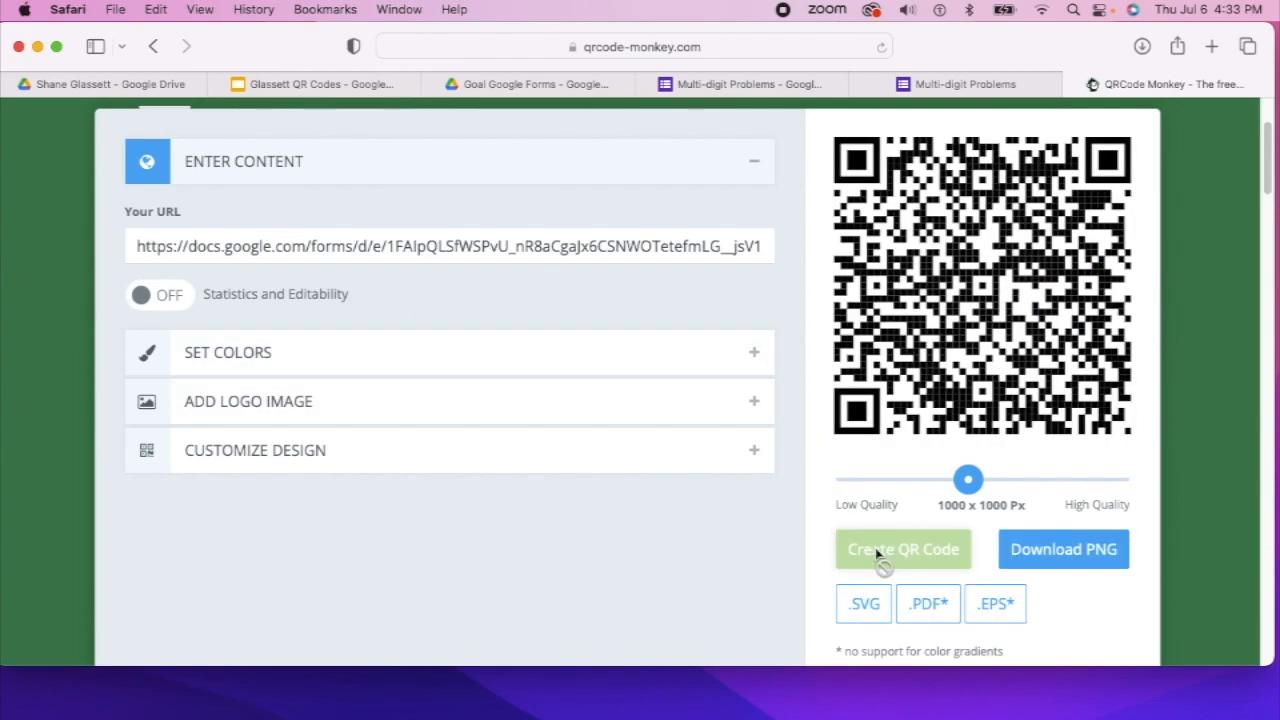
click(1063, 549)
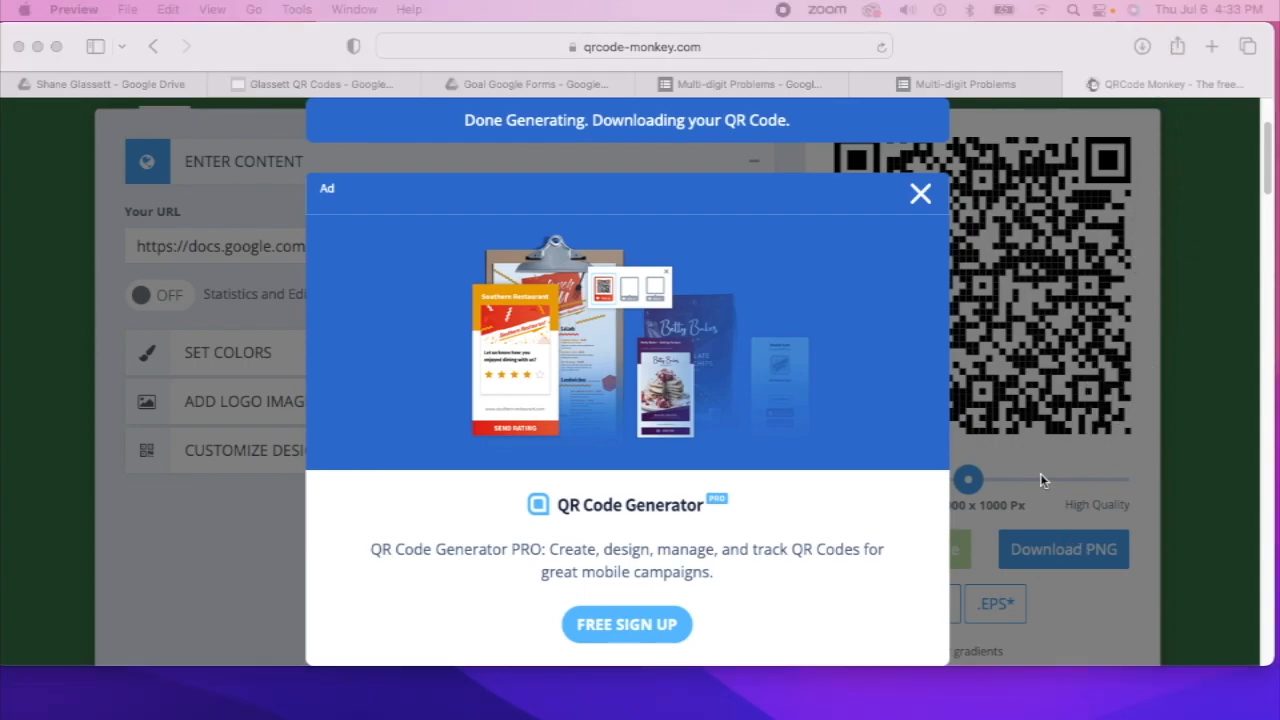
Dismiss the advertisement overlay and return to the student's QR Codes slides
click(920, 197)
click(918, 196)
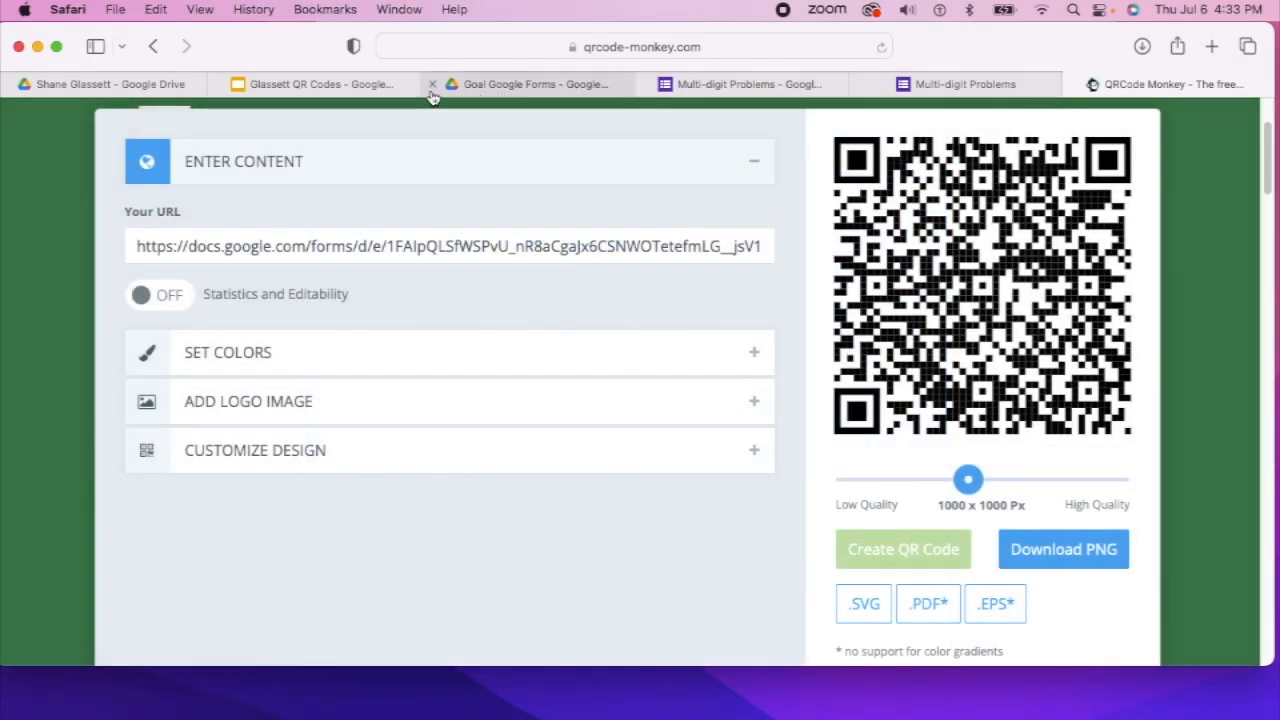
click(345, 93)
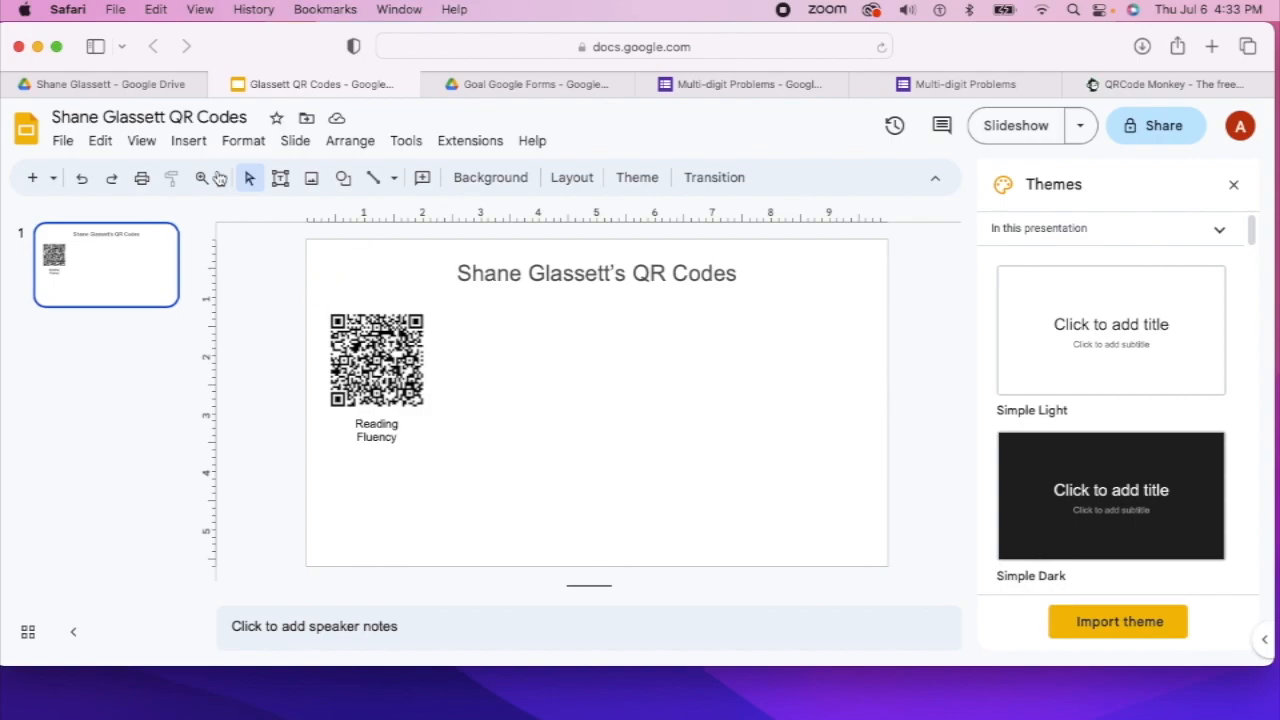
Upload qr-code-2.png from Downloads onto the QR Codes slide
click(183, 143)
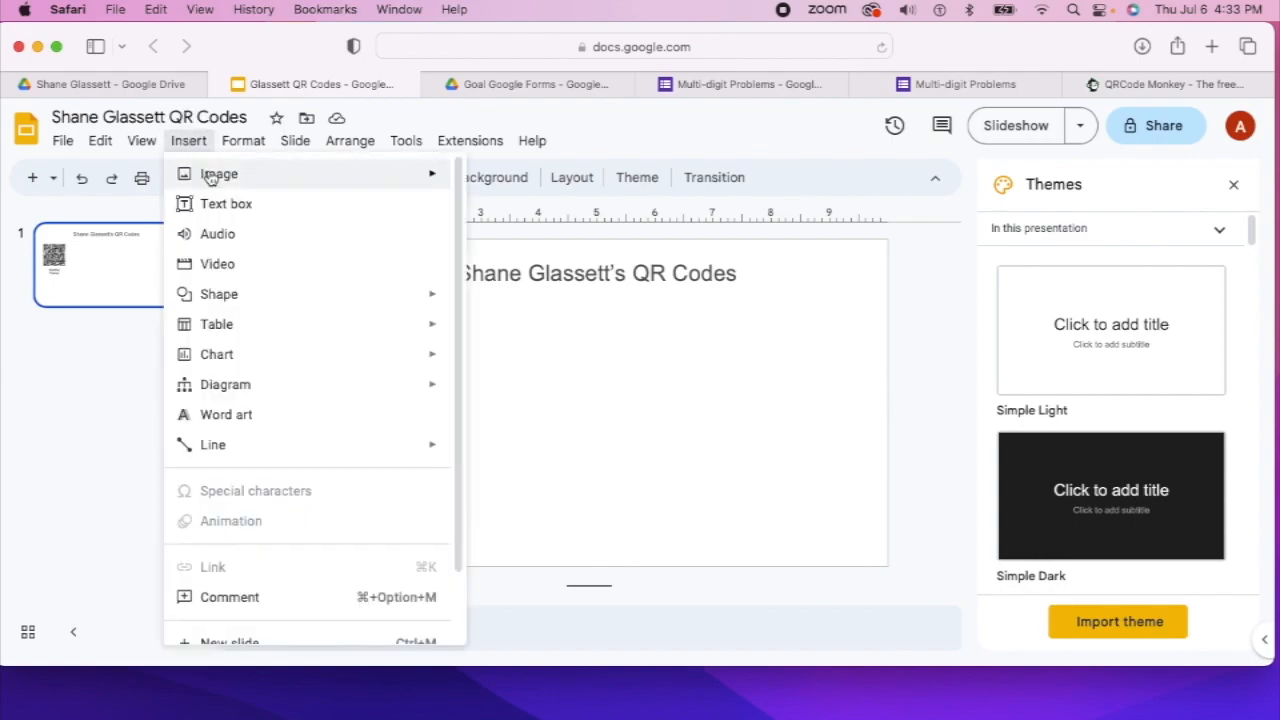
mouse_move(414, 171)
click(543, 180)
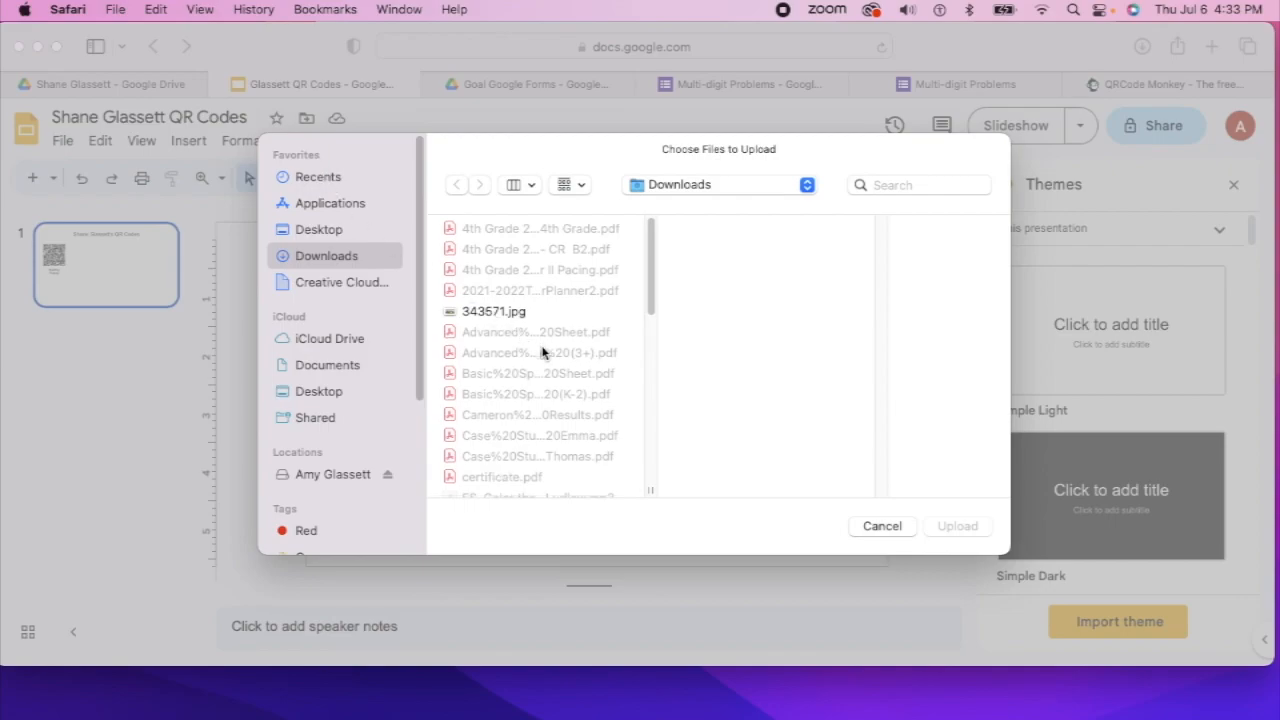
scroll(543, 350, down, 5)
scroll(543, 350, down, 5)
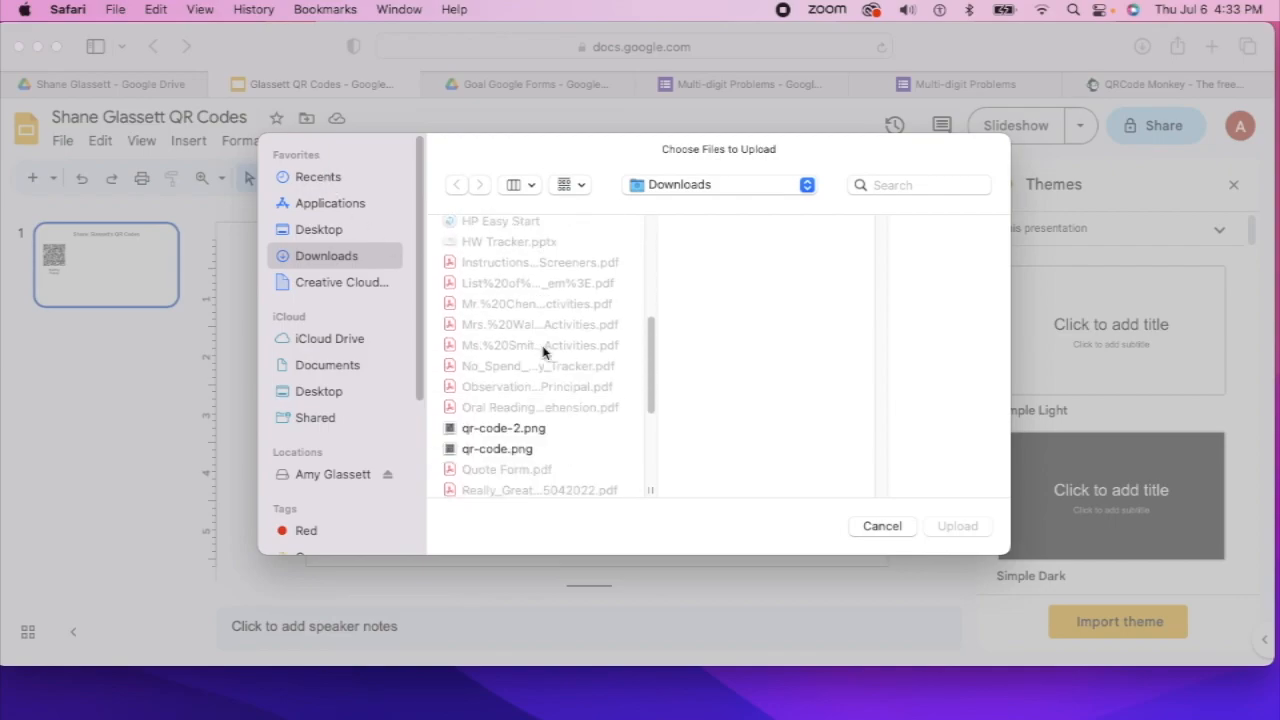
click(521, 421)
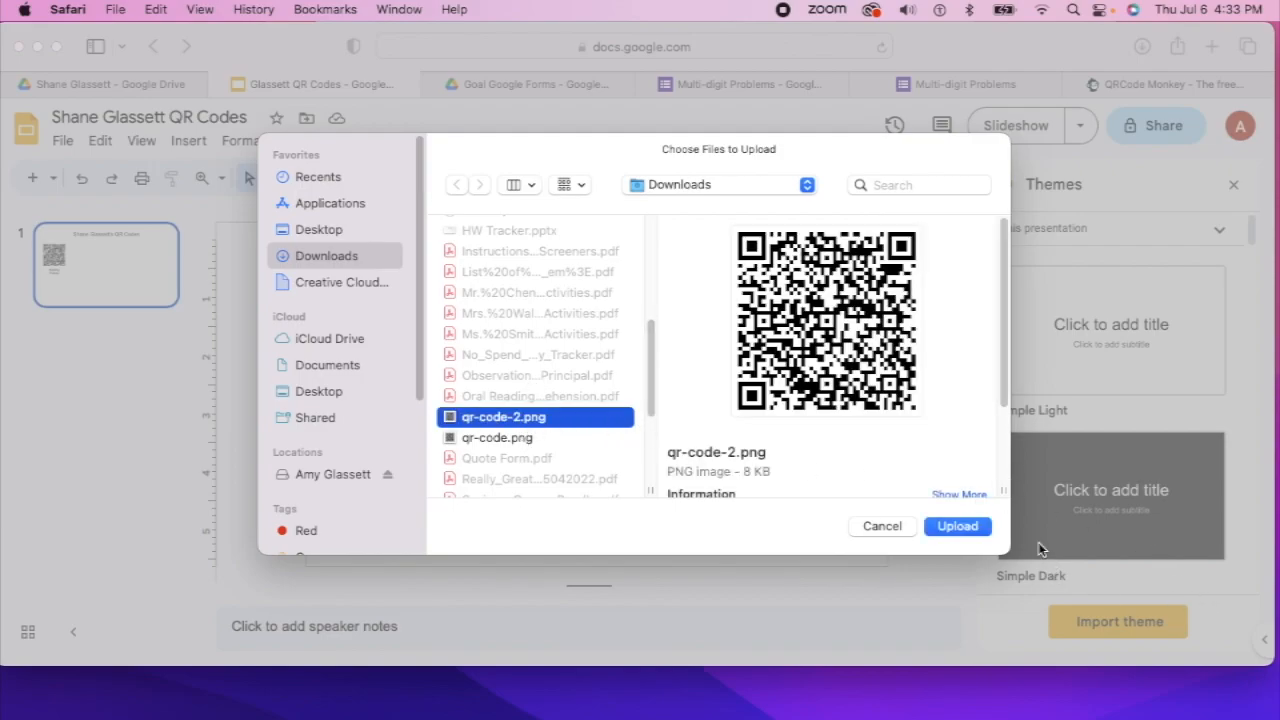
click(977, 532)
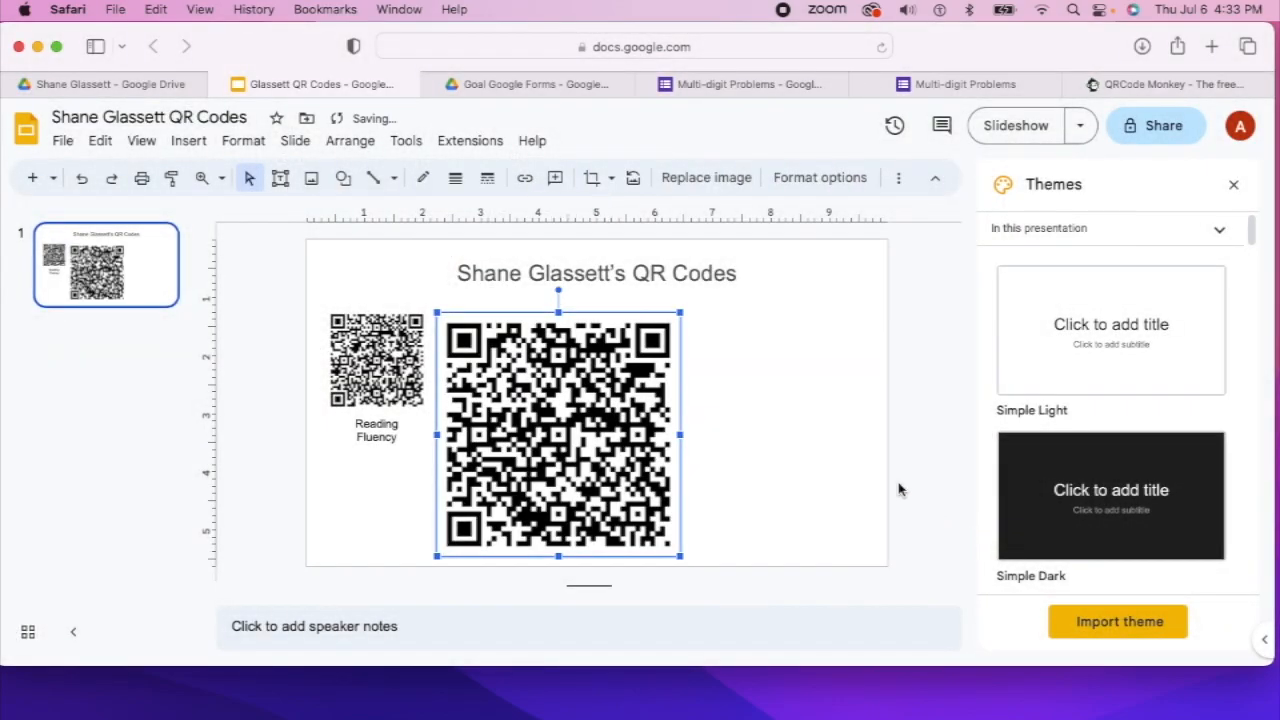
Resize the second QR code to match the first and place it beside it
drag(678, 310, 536, 470)
drag(494, 510, 513, 370)
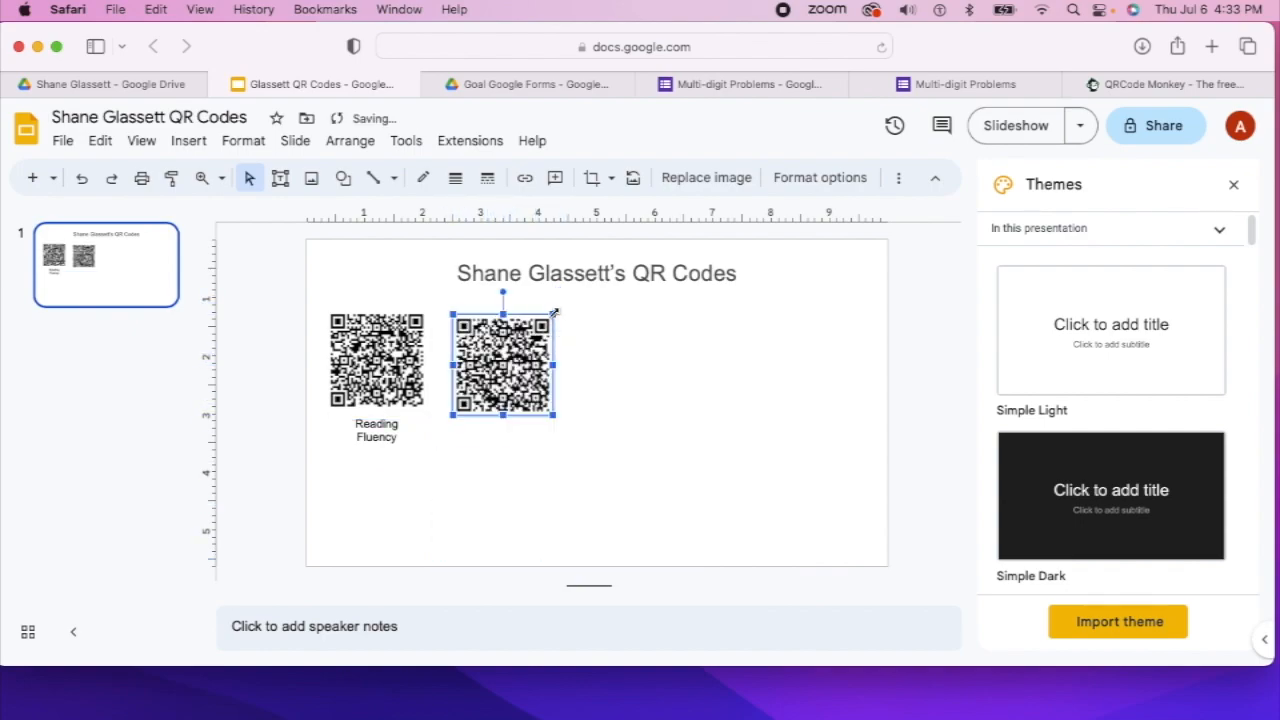
drag(553, 314, 521, 351)
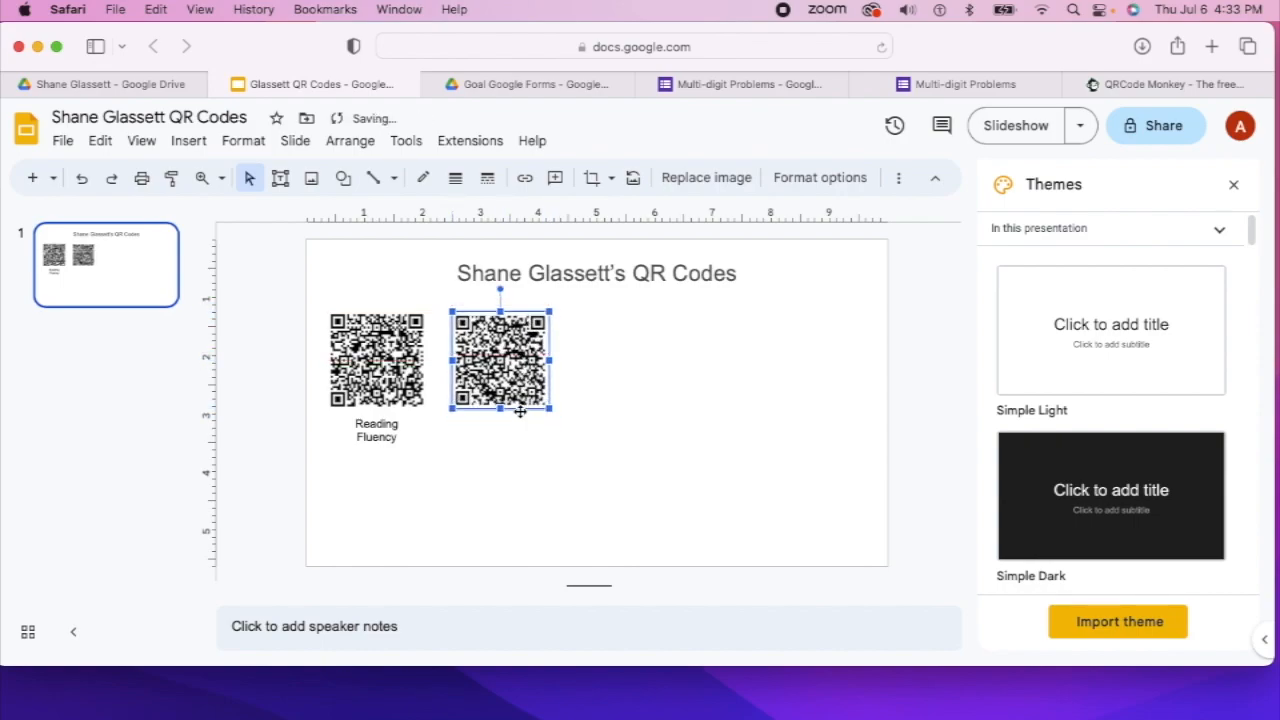
Duplicate the Reading Fluency label under the second QR code and start retyping it with 'M'
click(374, 436)
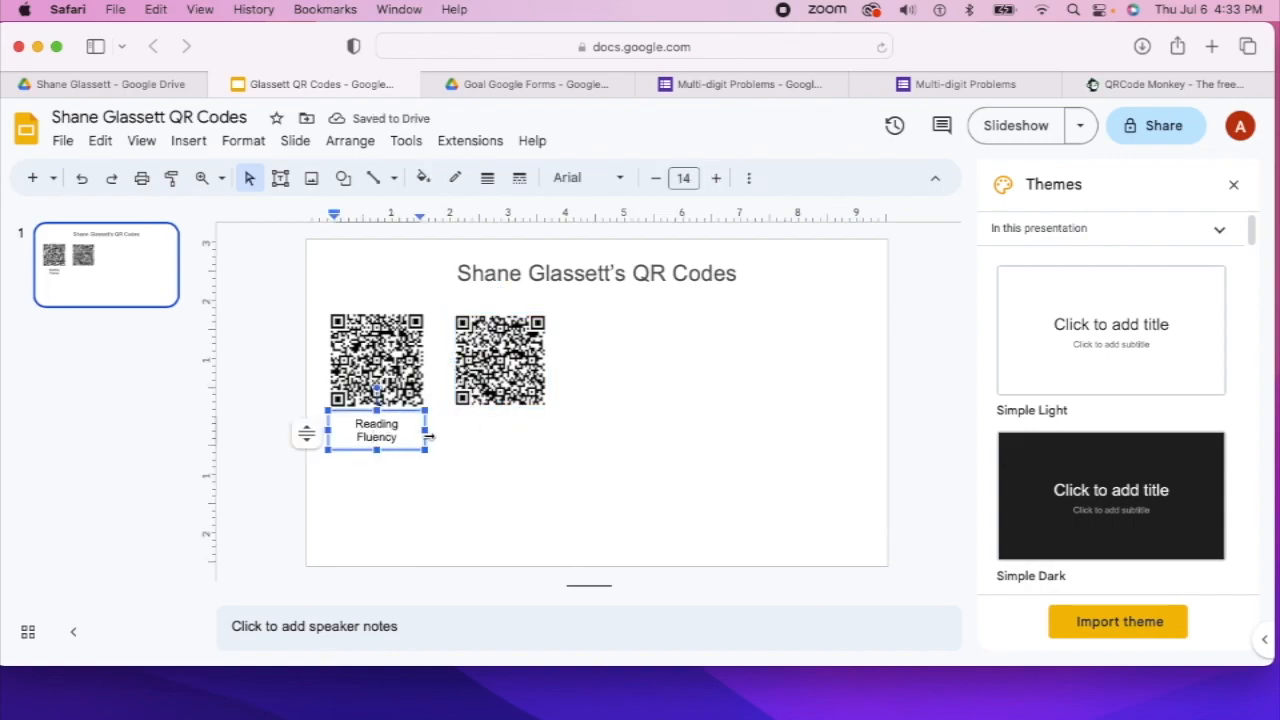
click(419, 430)
click(410, 448)
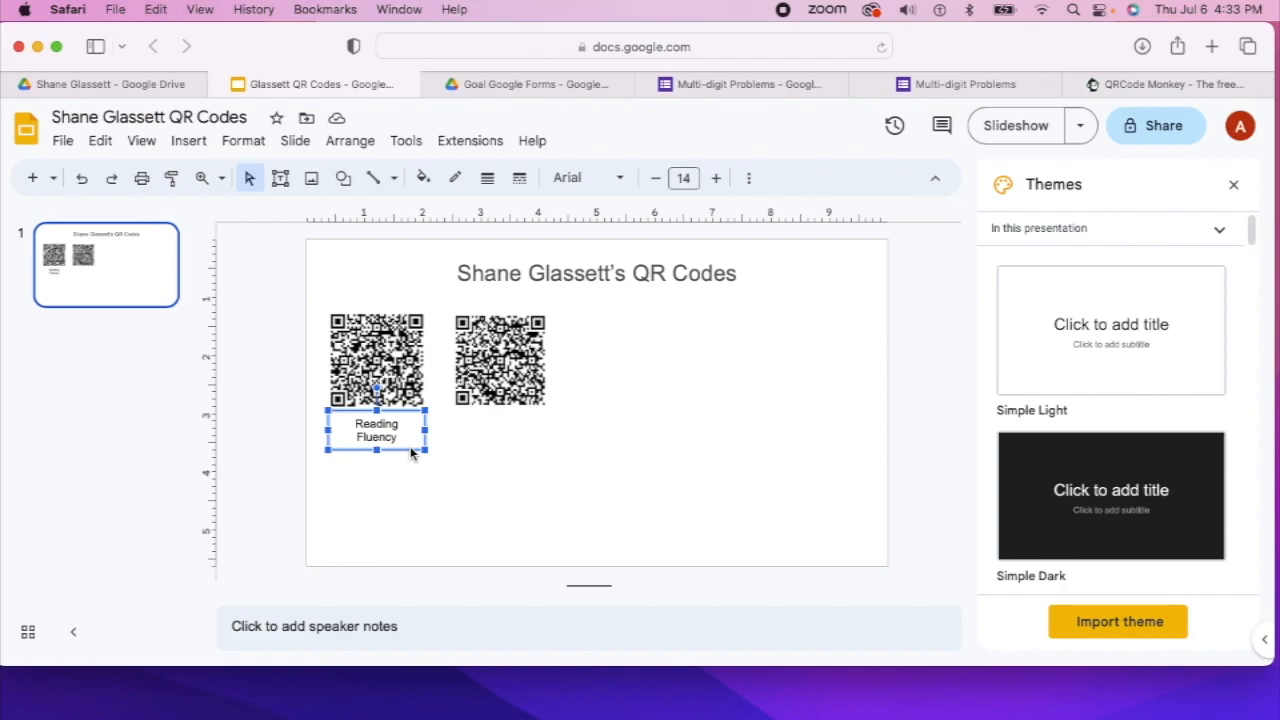
drag(410, 452, 411, 448)
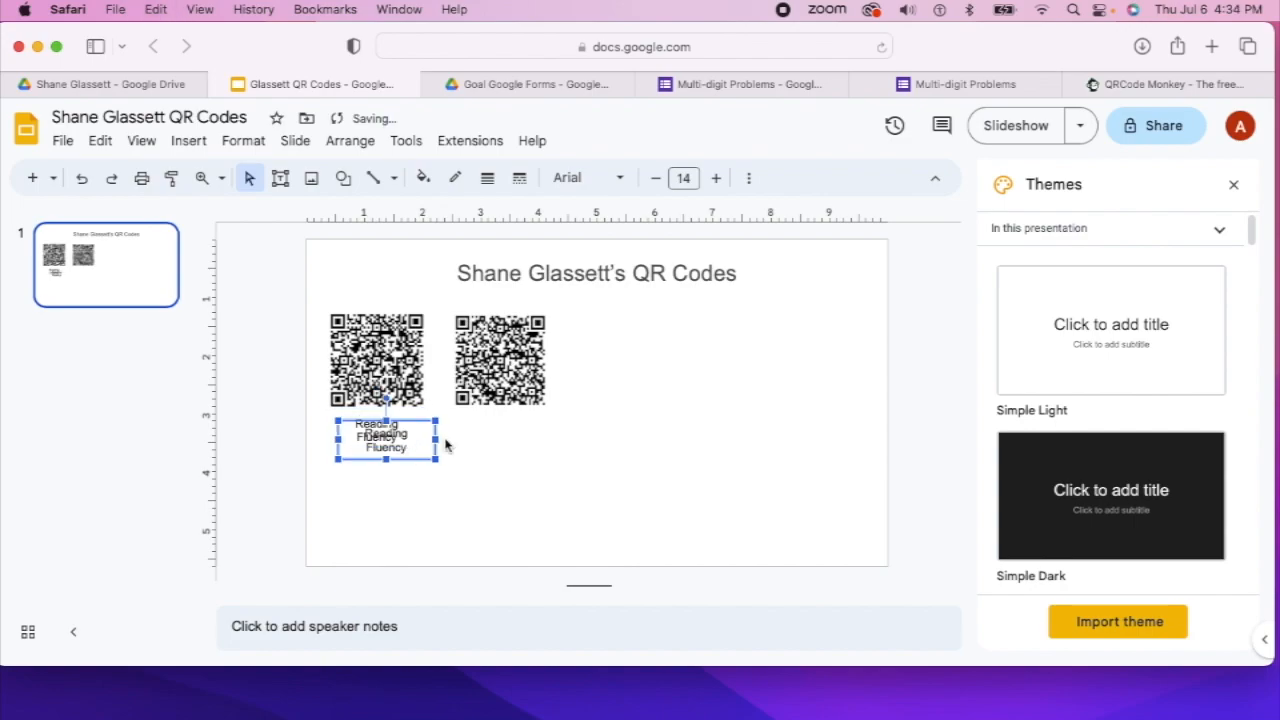
drag(427, 439, 546, 437)
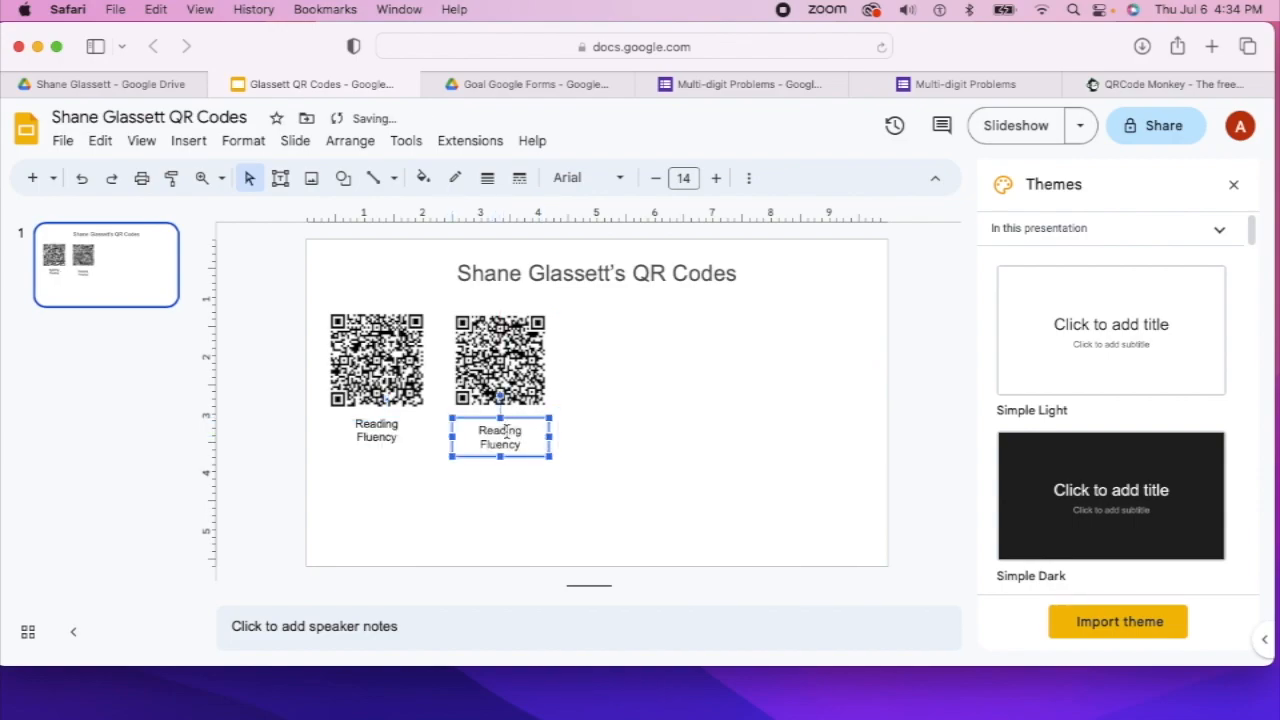
triple_click(500, 432)
text(M)
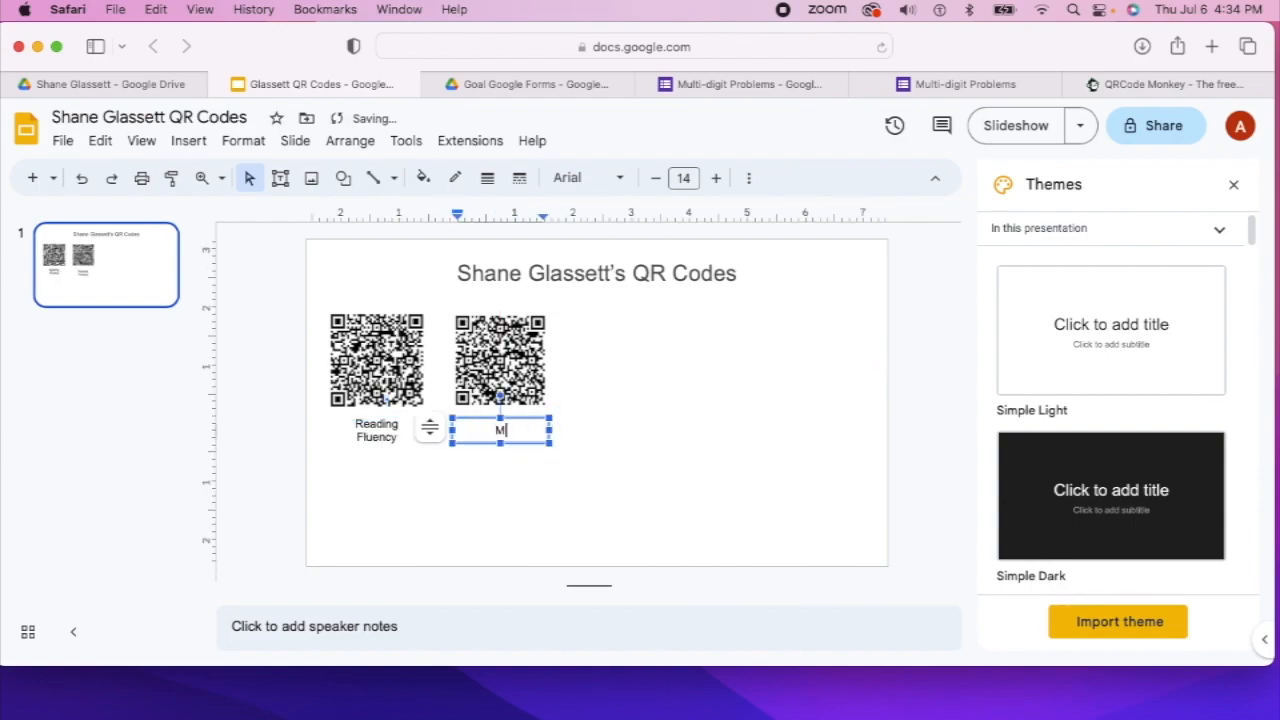